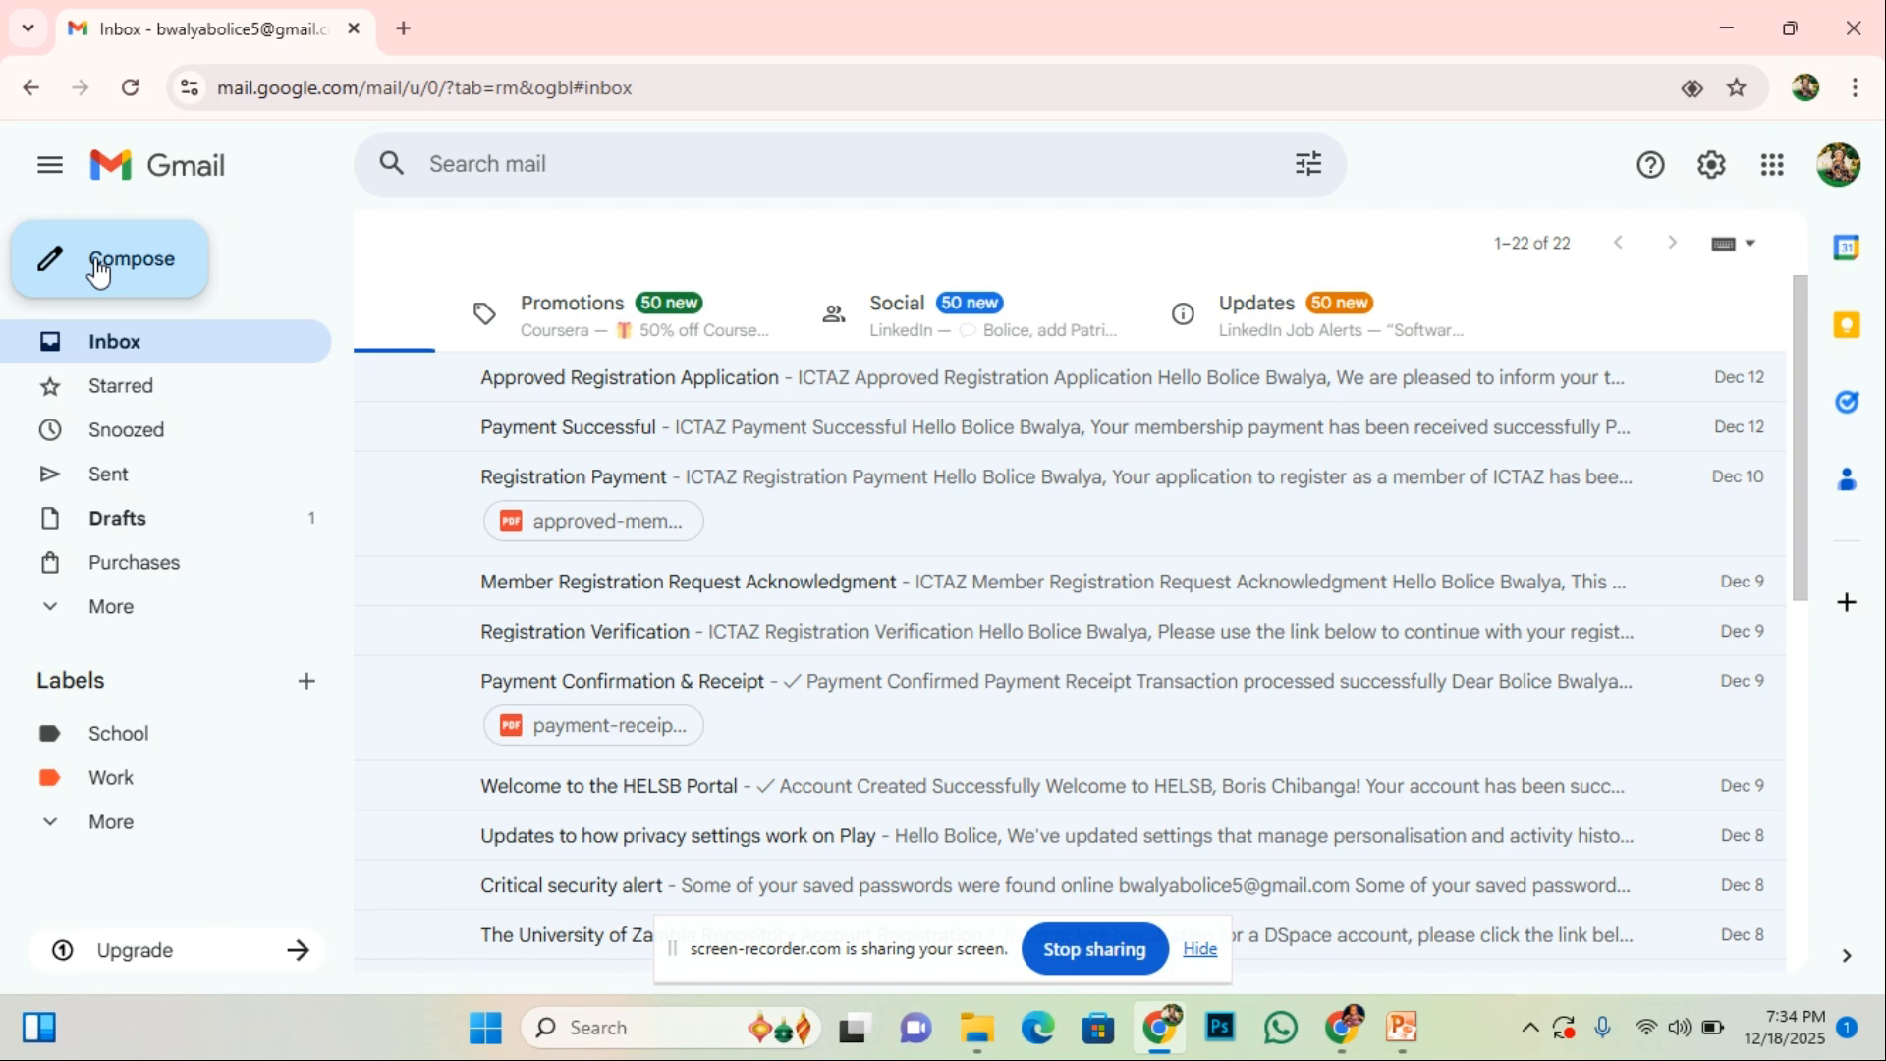
- Start a new message in the enlarged compose window and enter "main receiver" as the To recipient
left_click(98, 270)
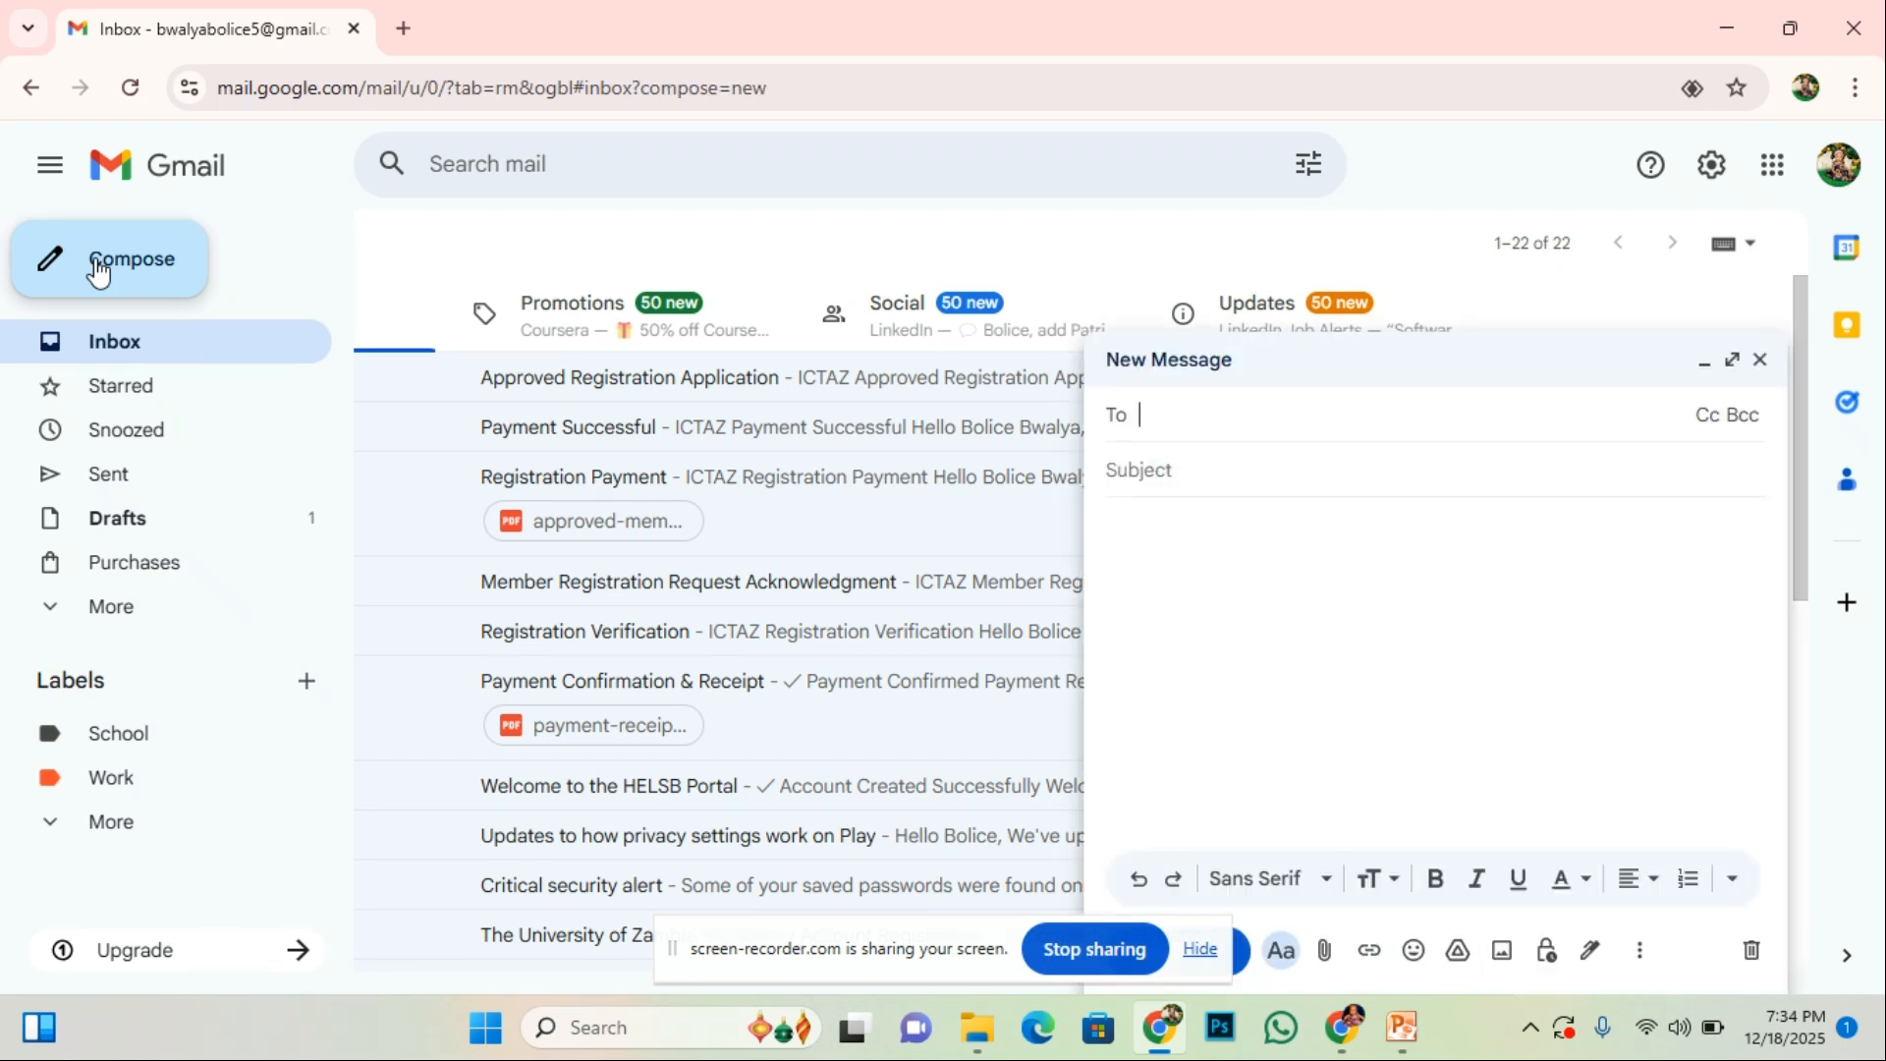
left_click(1731, 364)
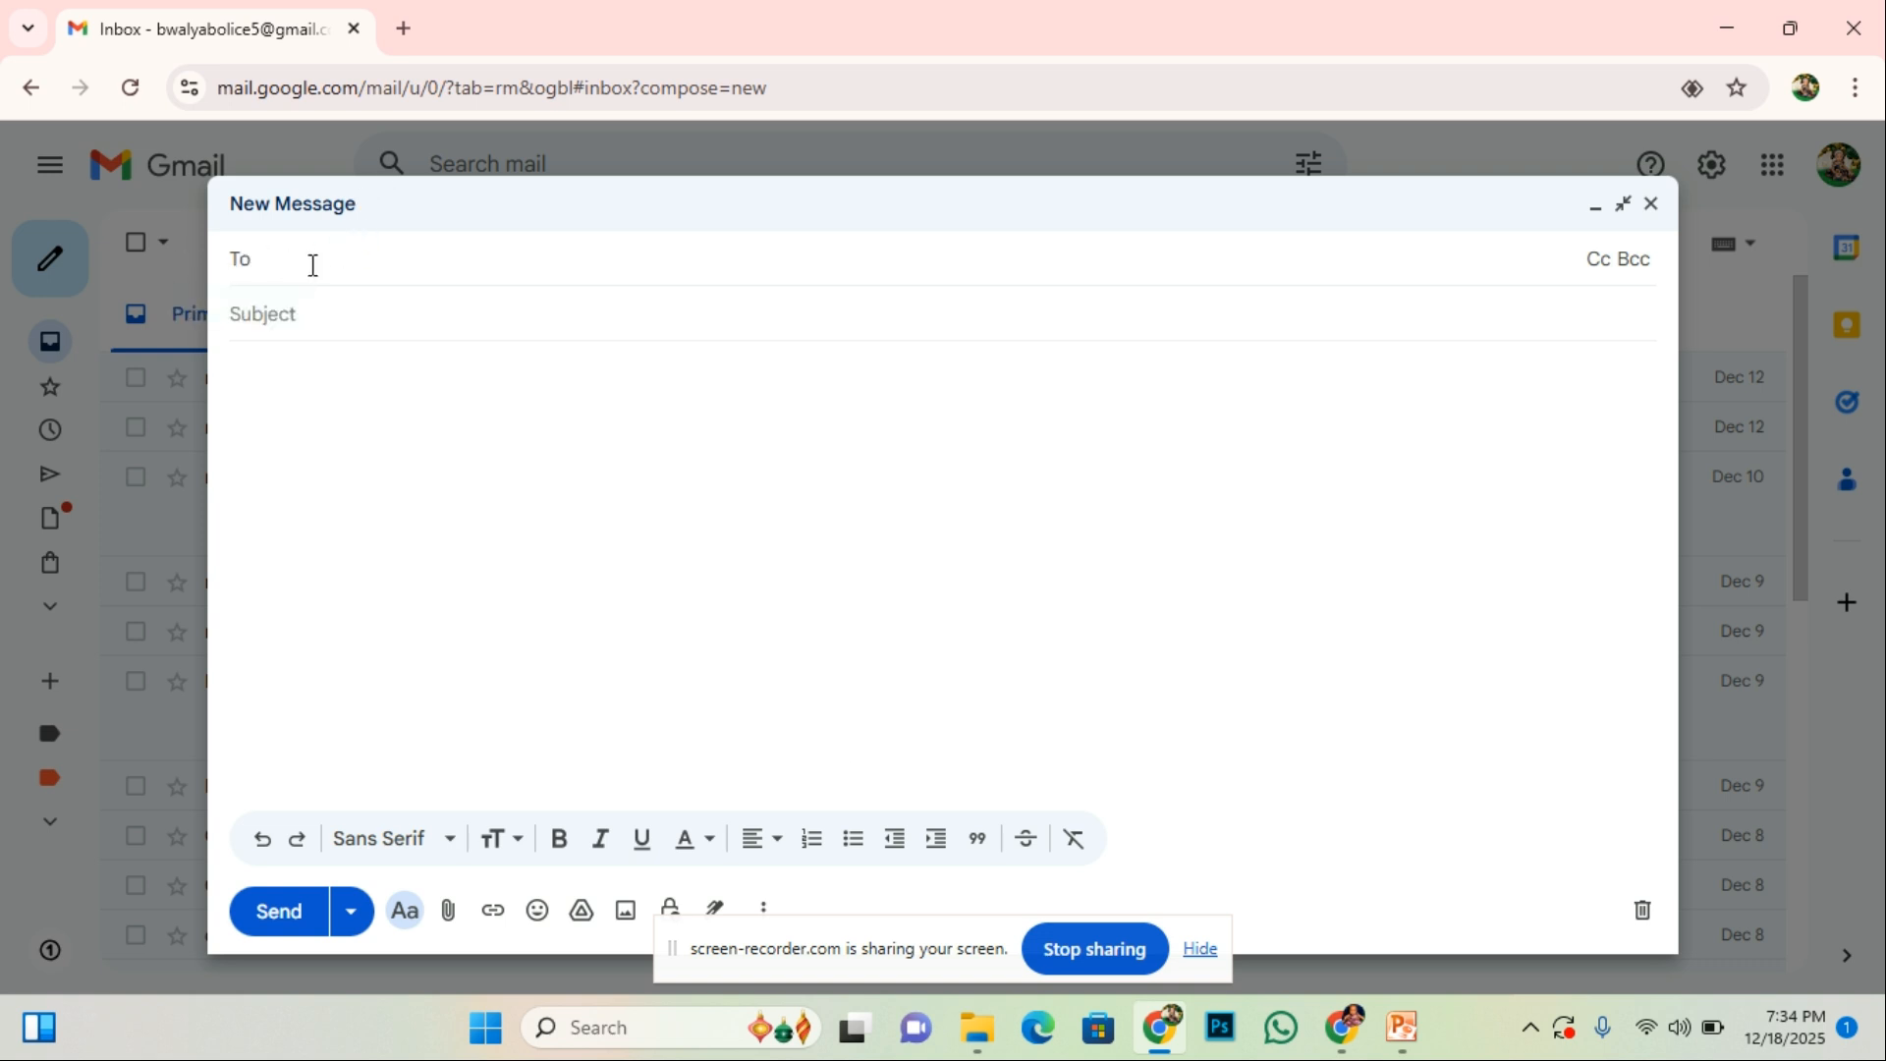
type("main receiver")
left_click_drag(263, 261, 445, 267)
left_click(445, 260)
- Add a Cc field to the message and highlight the "main receiver" entry in the To field
left_click(1599, 263)
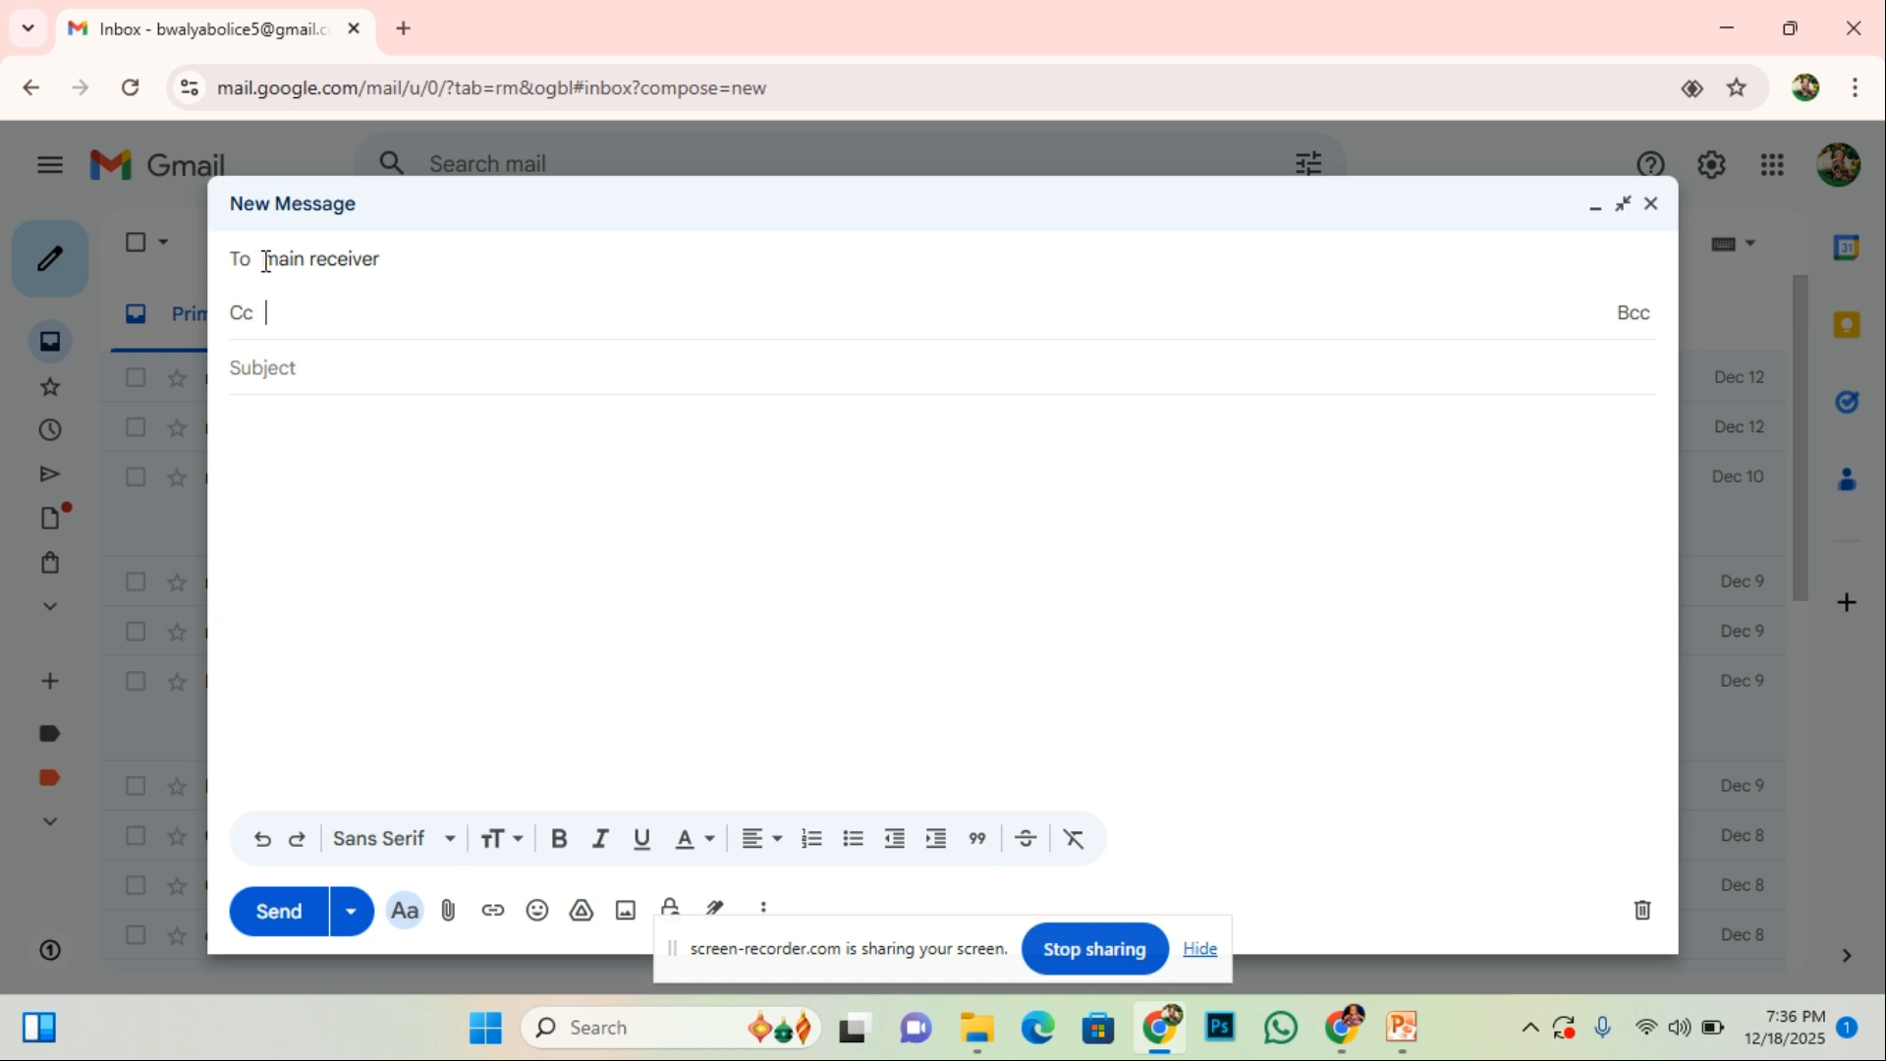
left_click_drag(265, 260, 245, 343)
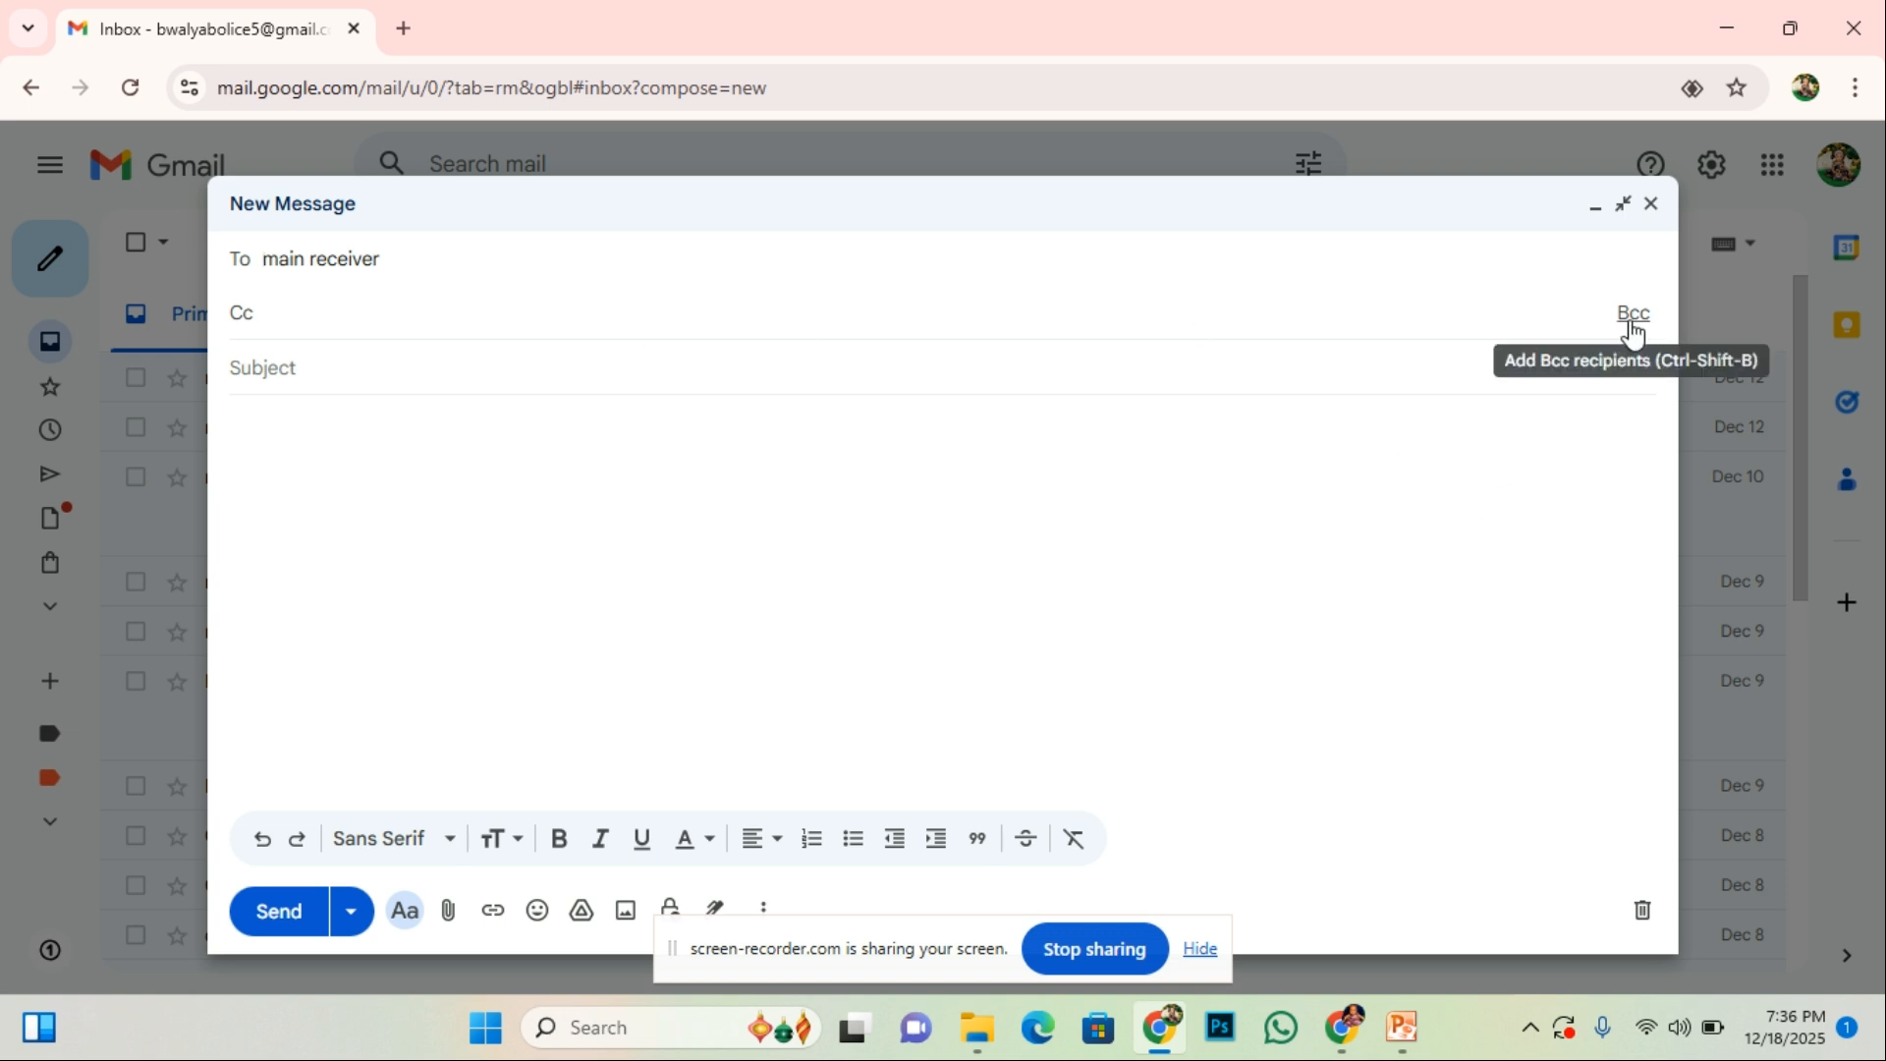
triple_click(291, 258)
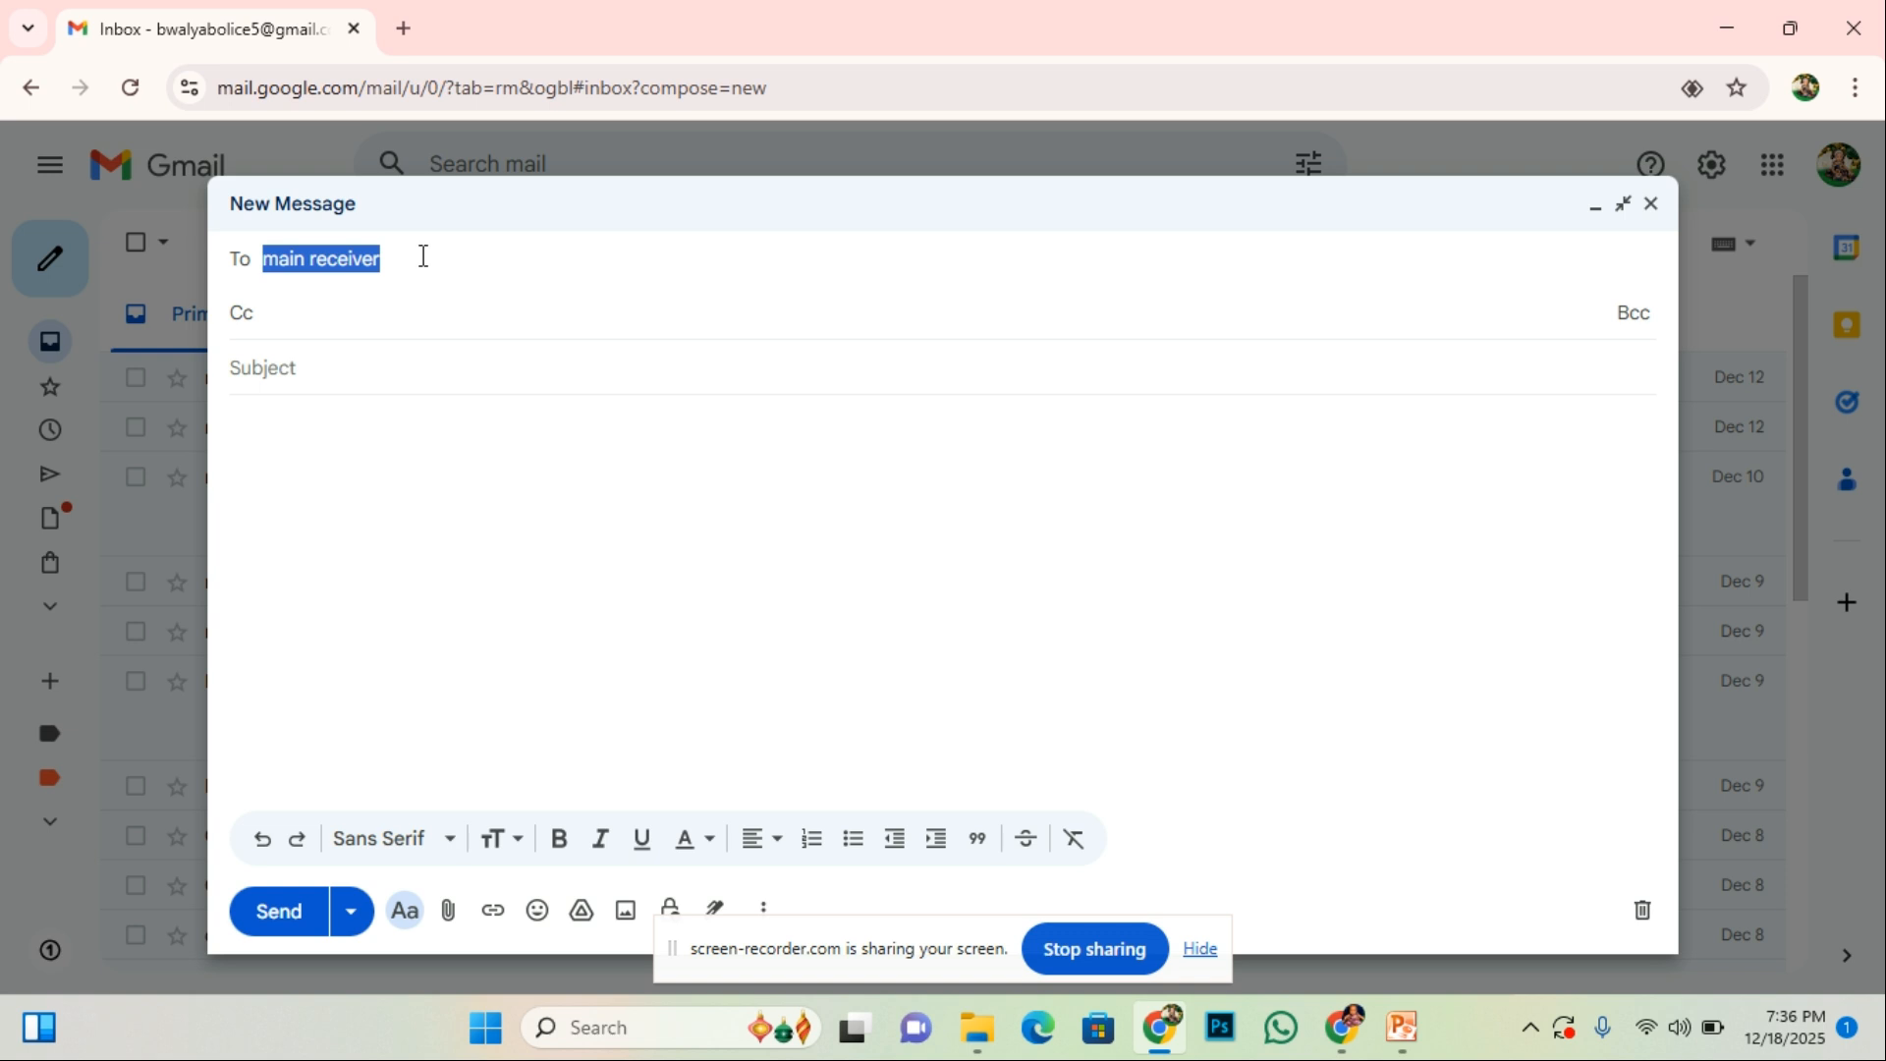
left_click(423, 256)
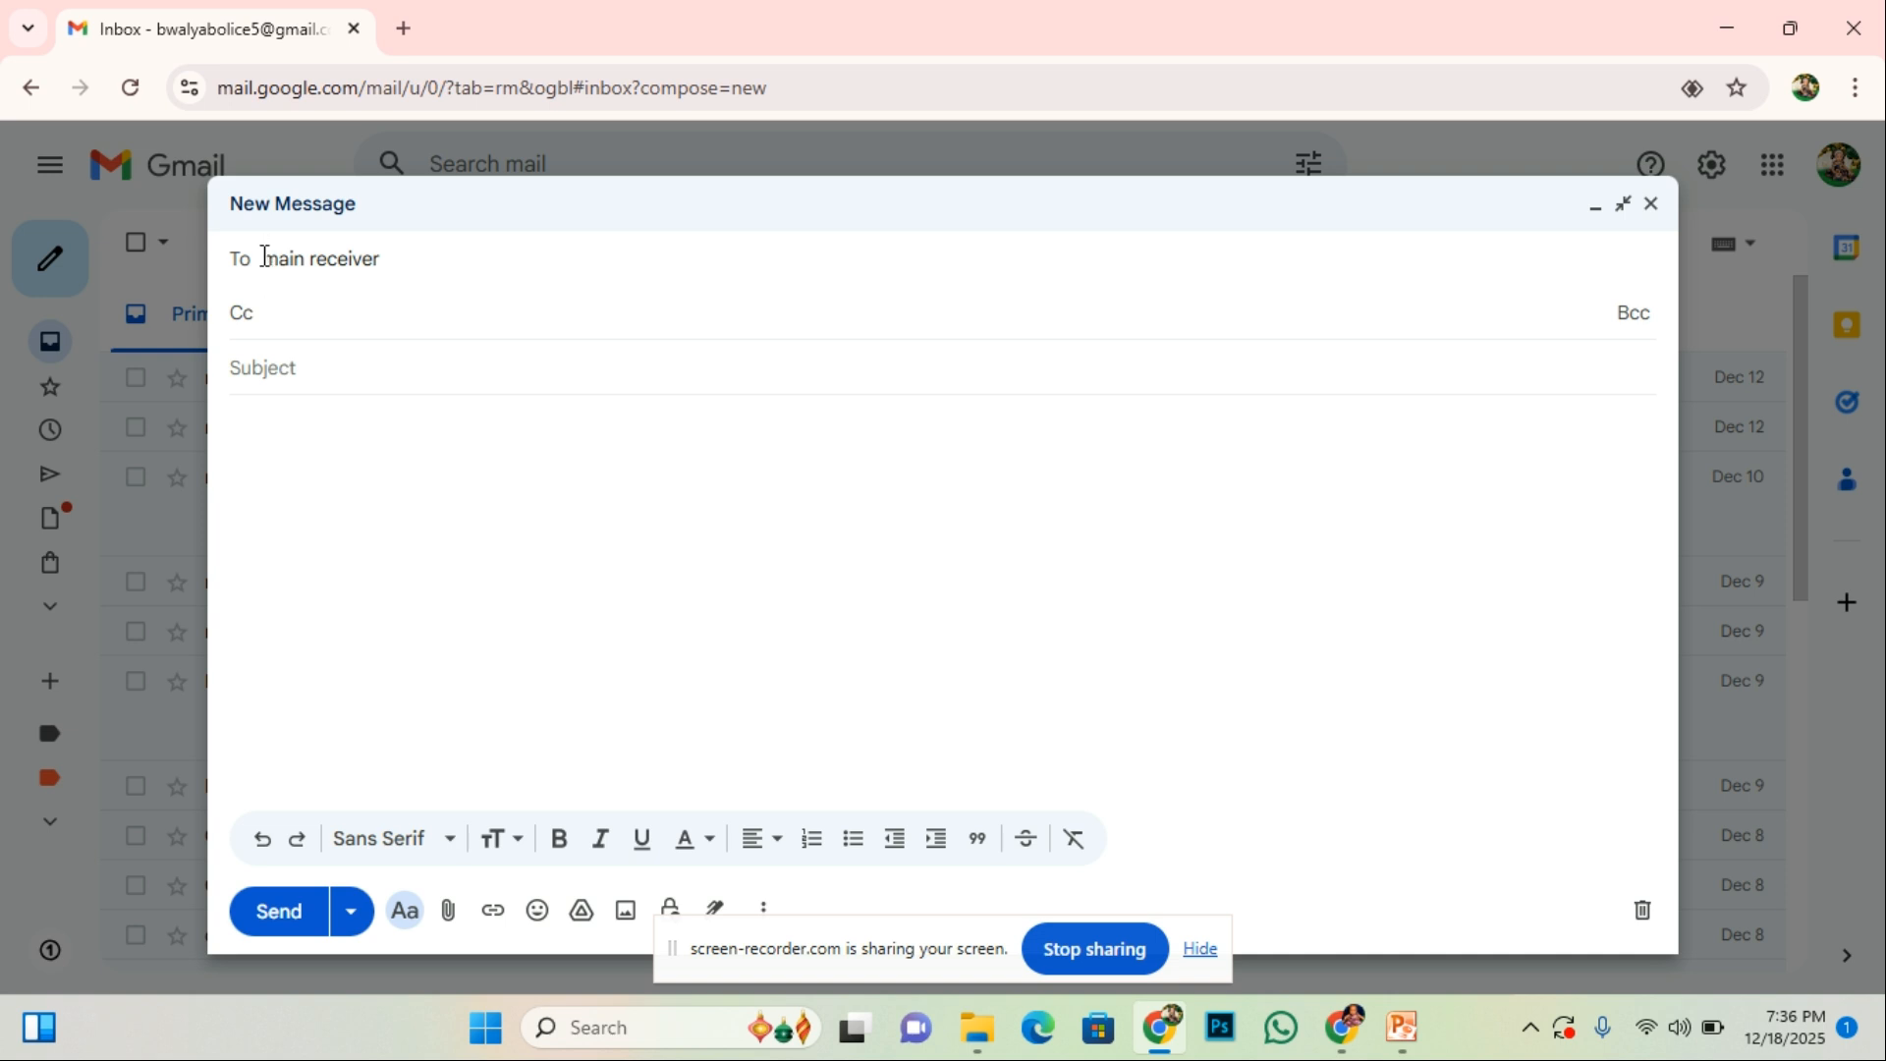
left_click_drag(264, 256, 459, 236)
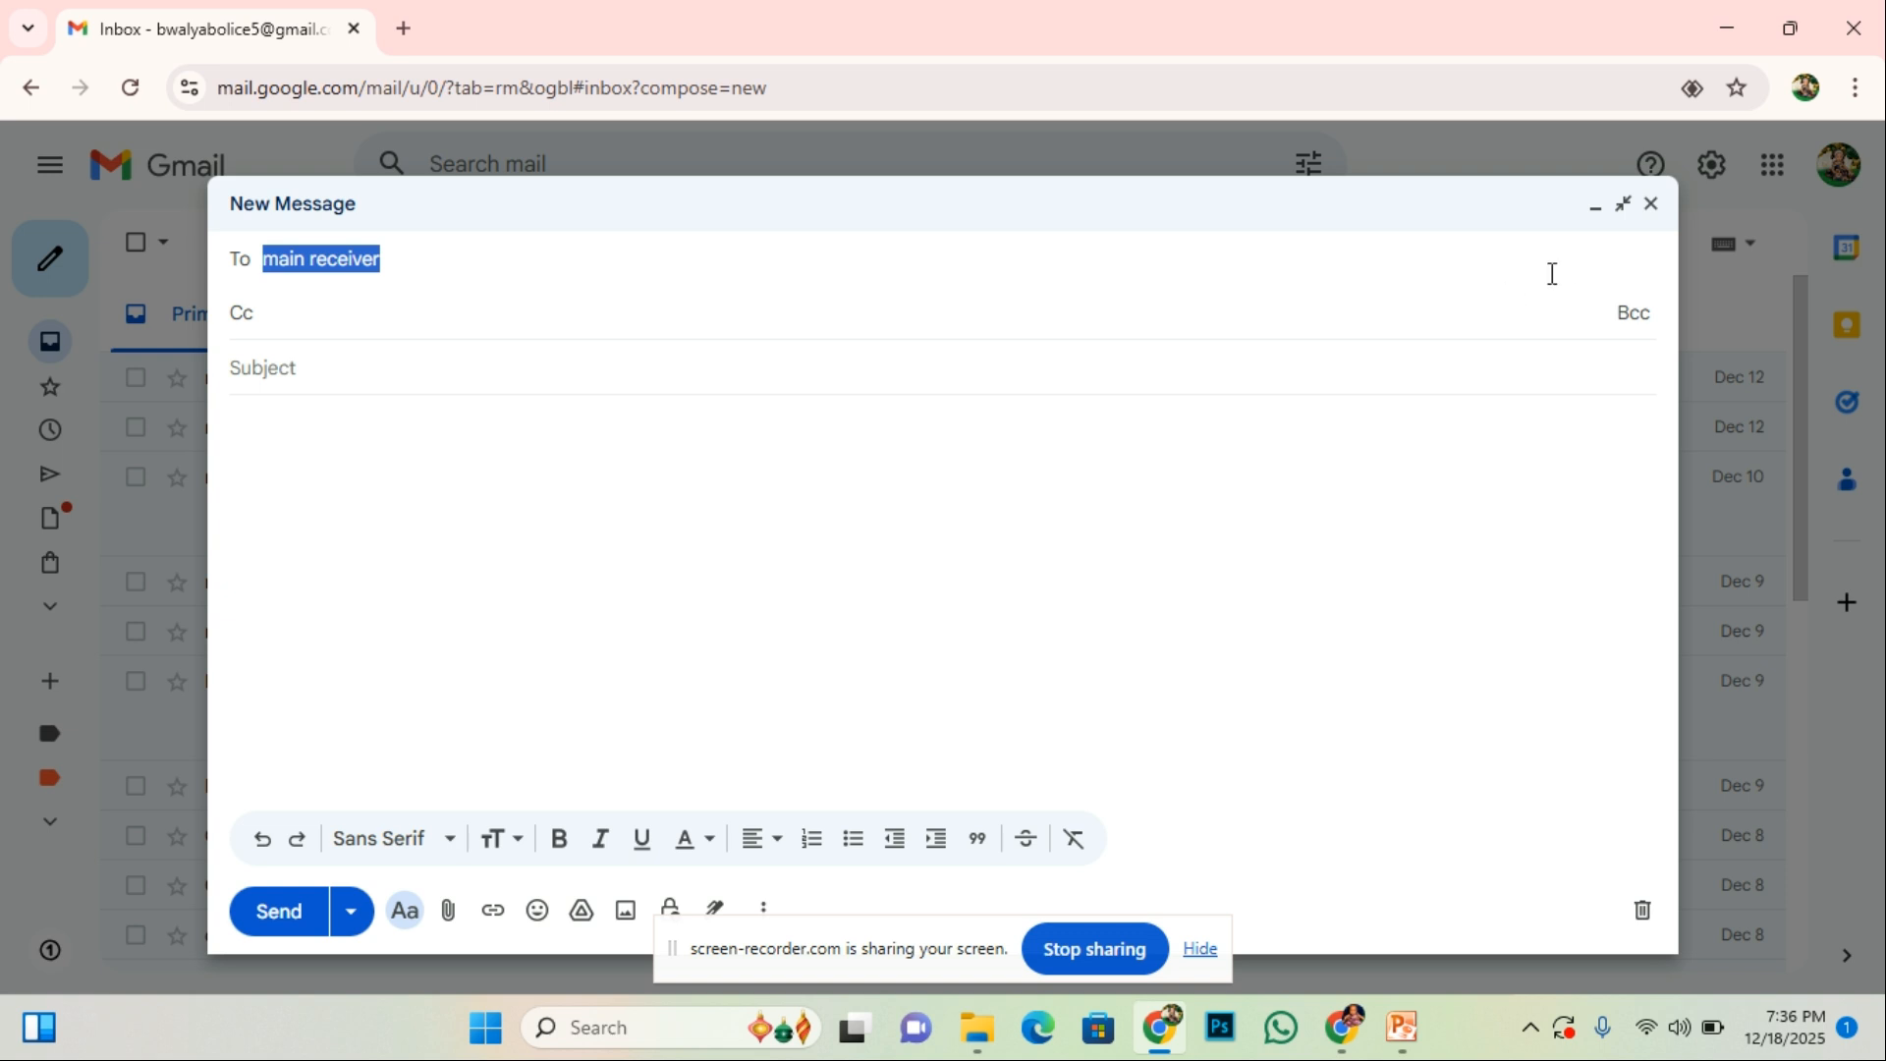
- Add a Bcc field to the message and enter "fhasglfdsajskdkj" as the blind copy recipient
left_click(1628, 316)
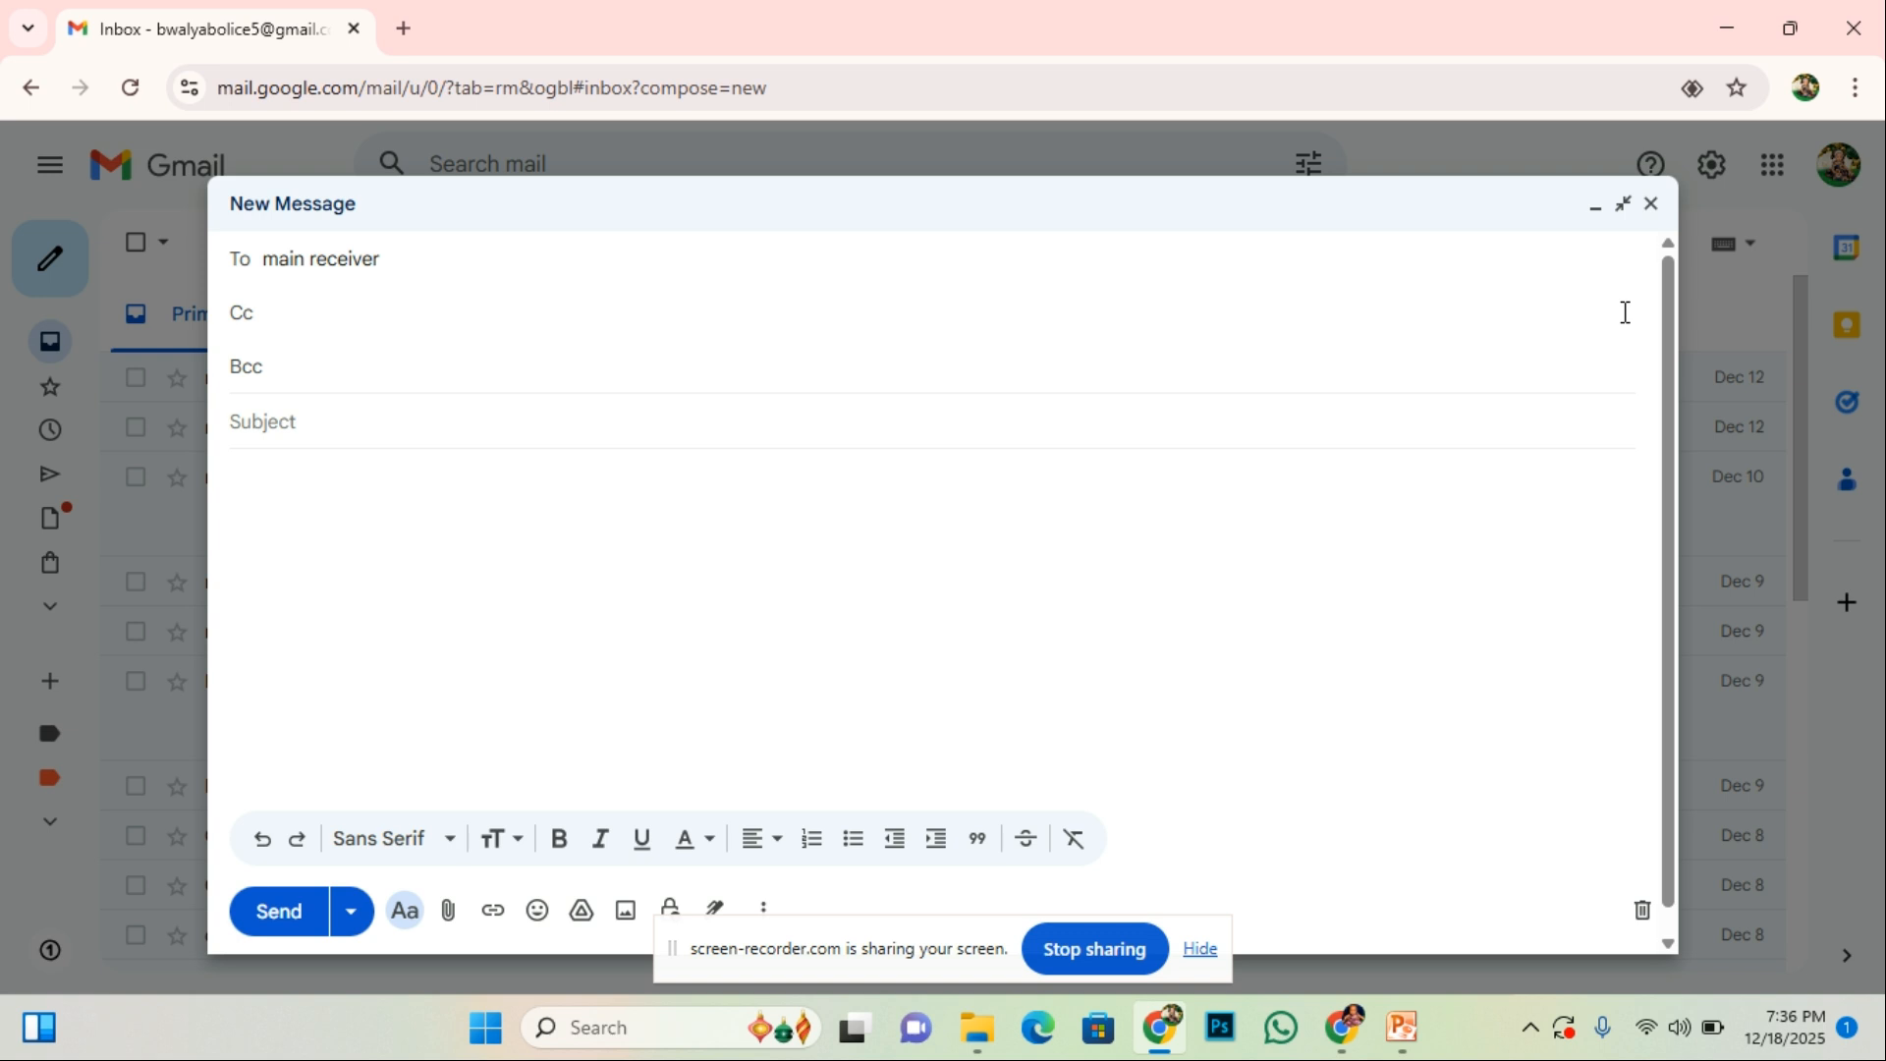
type("fhasglfdsajskdkj")
left_click_drag(275, 365, 442, 360)
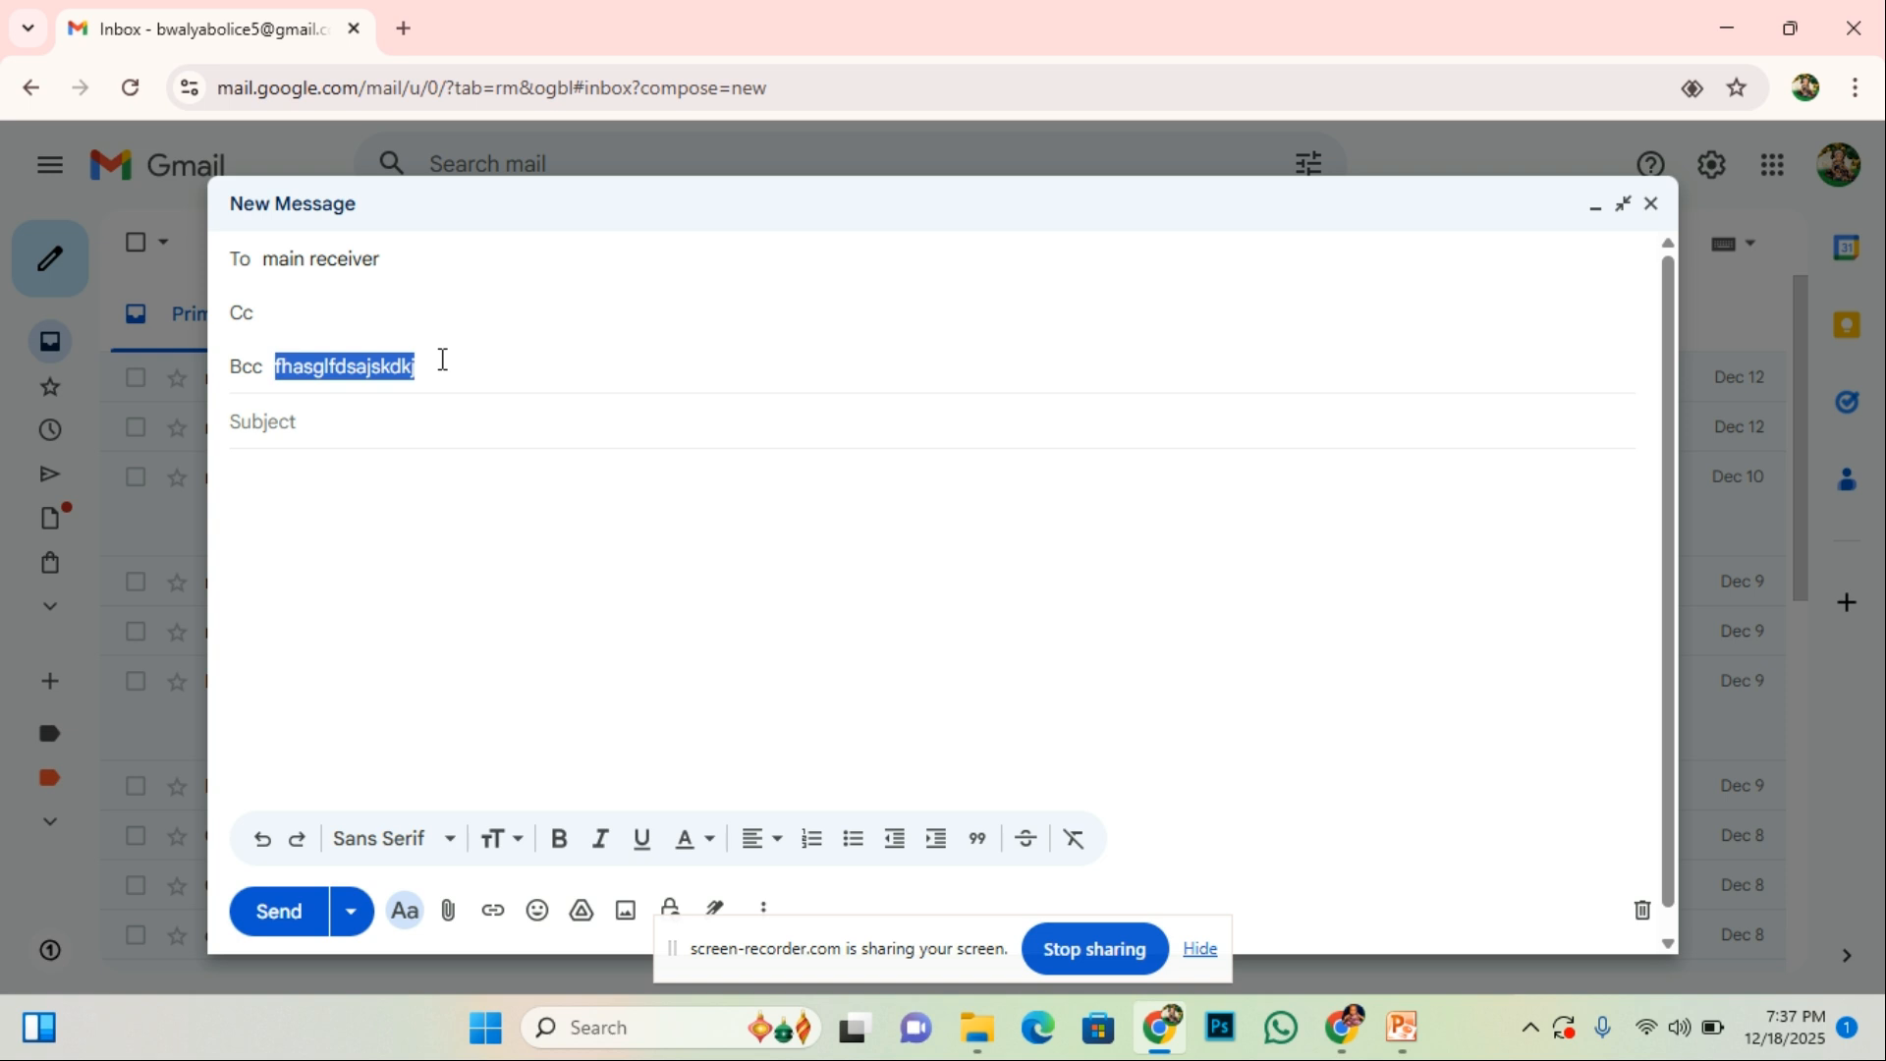
left_click(337, 413)
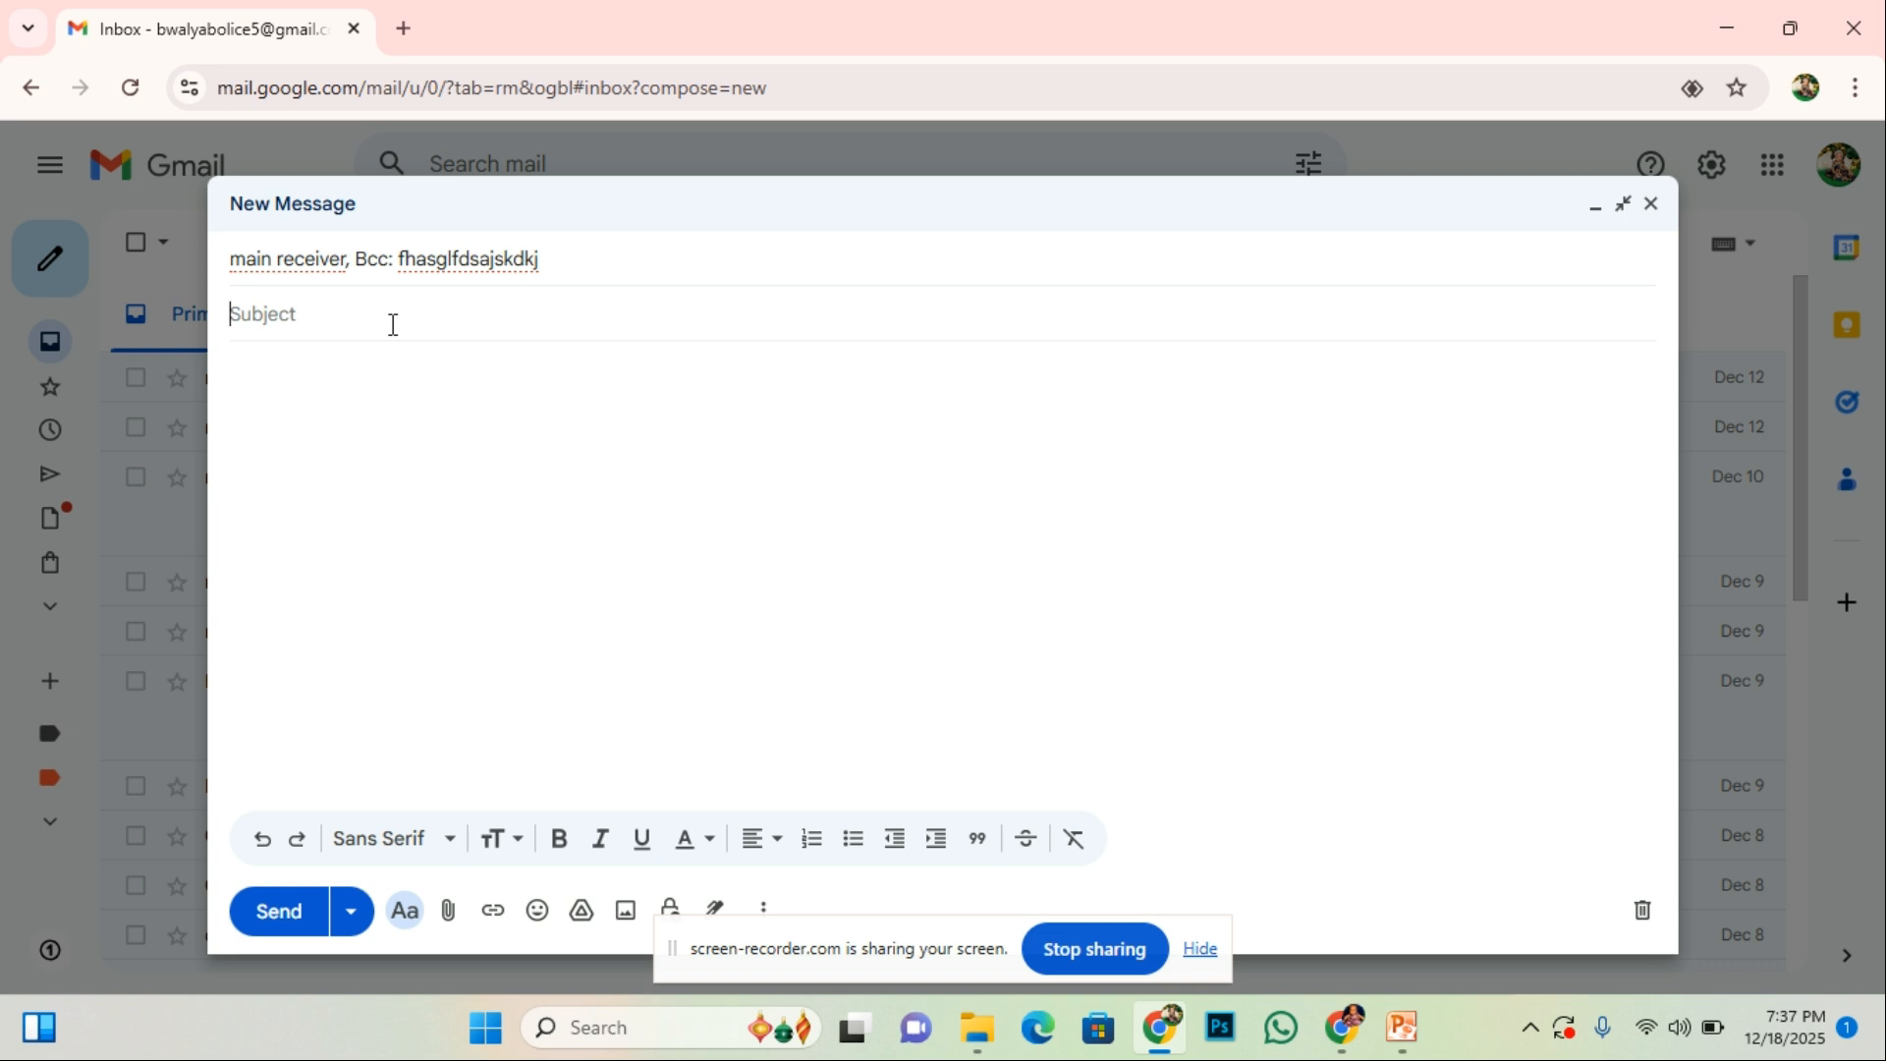
- Enter the sample text "qyrepfgufeudveg[w[" in the message body and clear it again
left_click(343, 377)
type("qyrepfgufeudveg[w[")
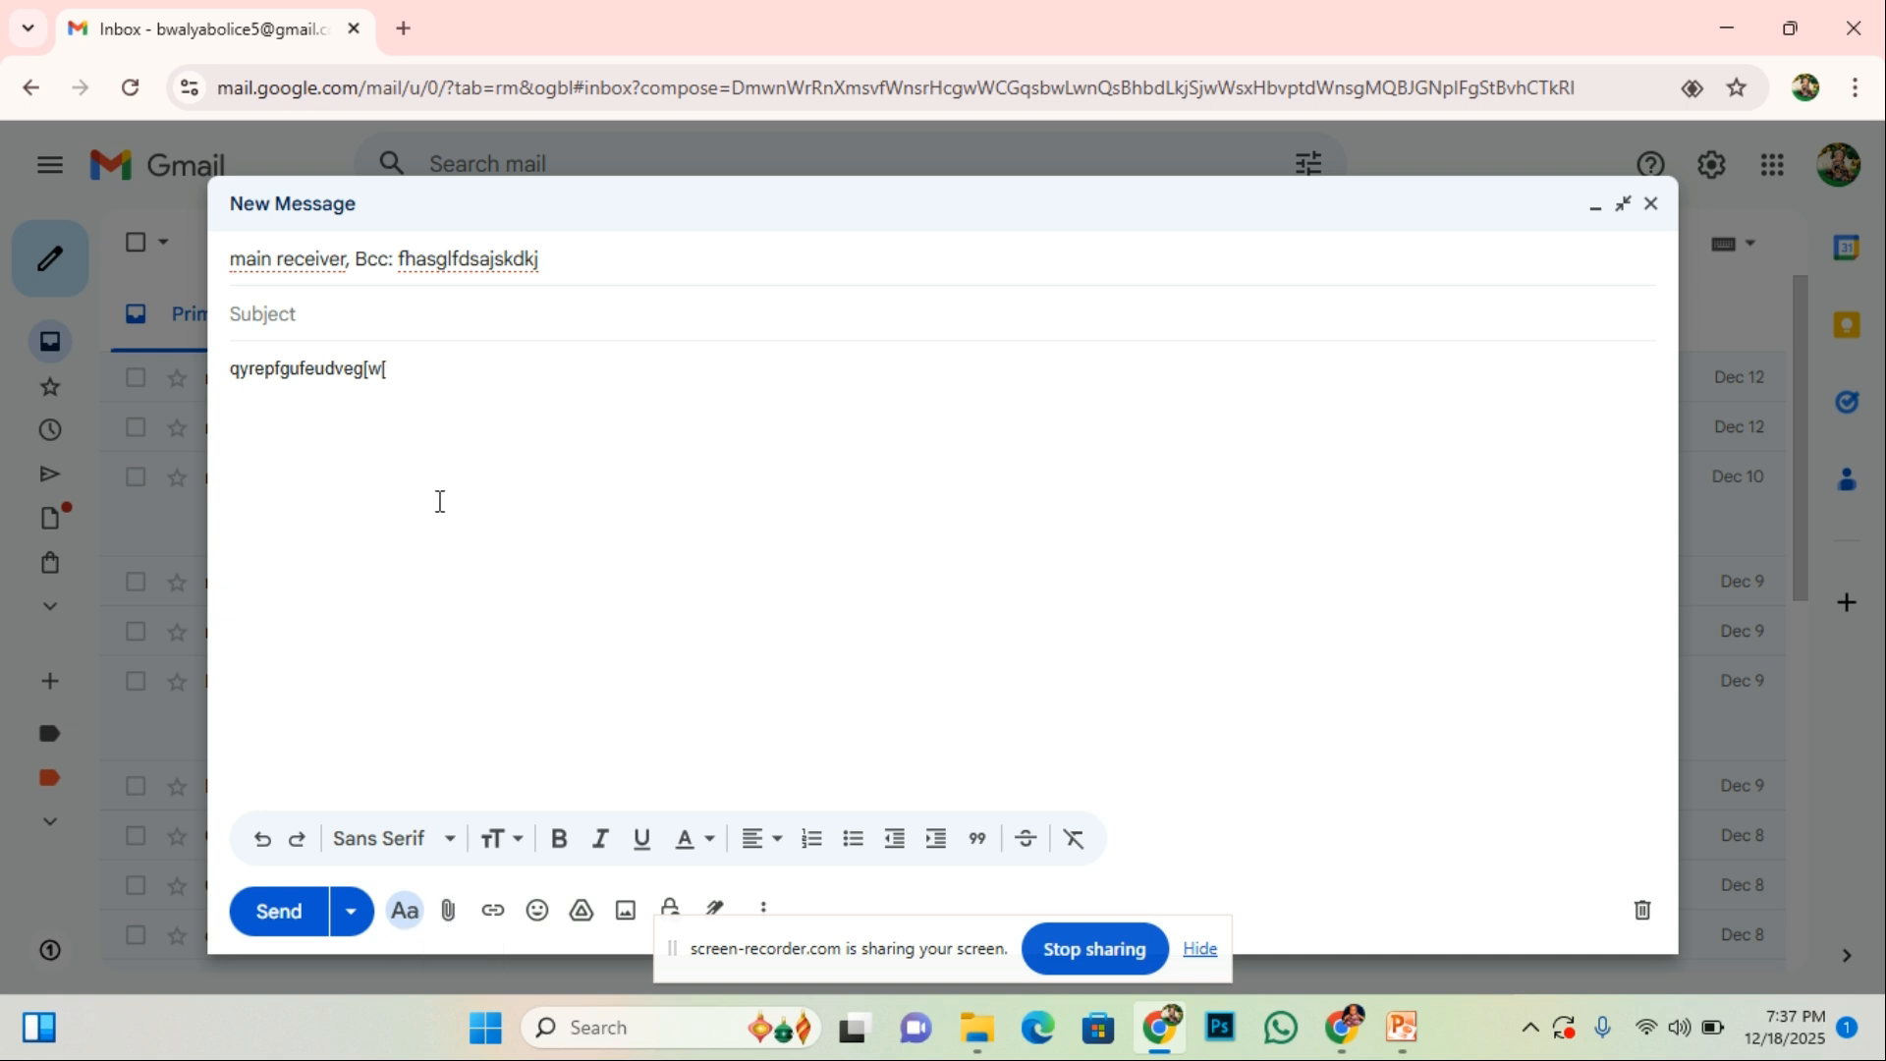
left_click_drag(238, 369, 526, 438)
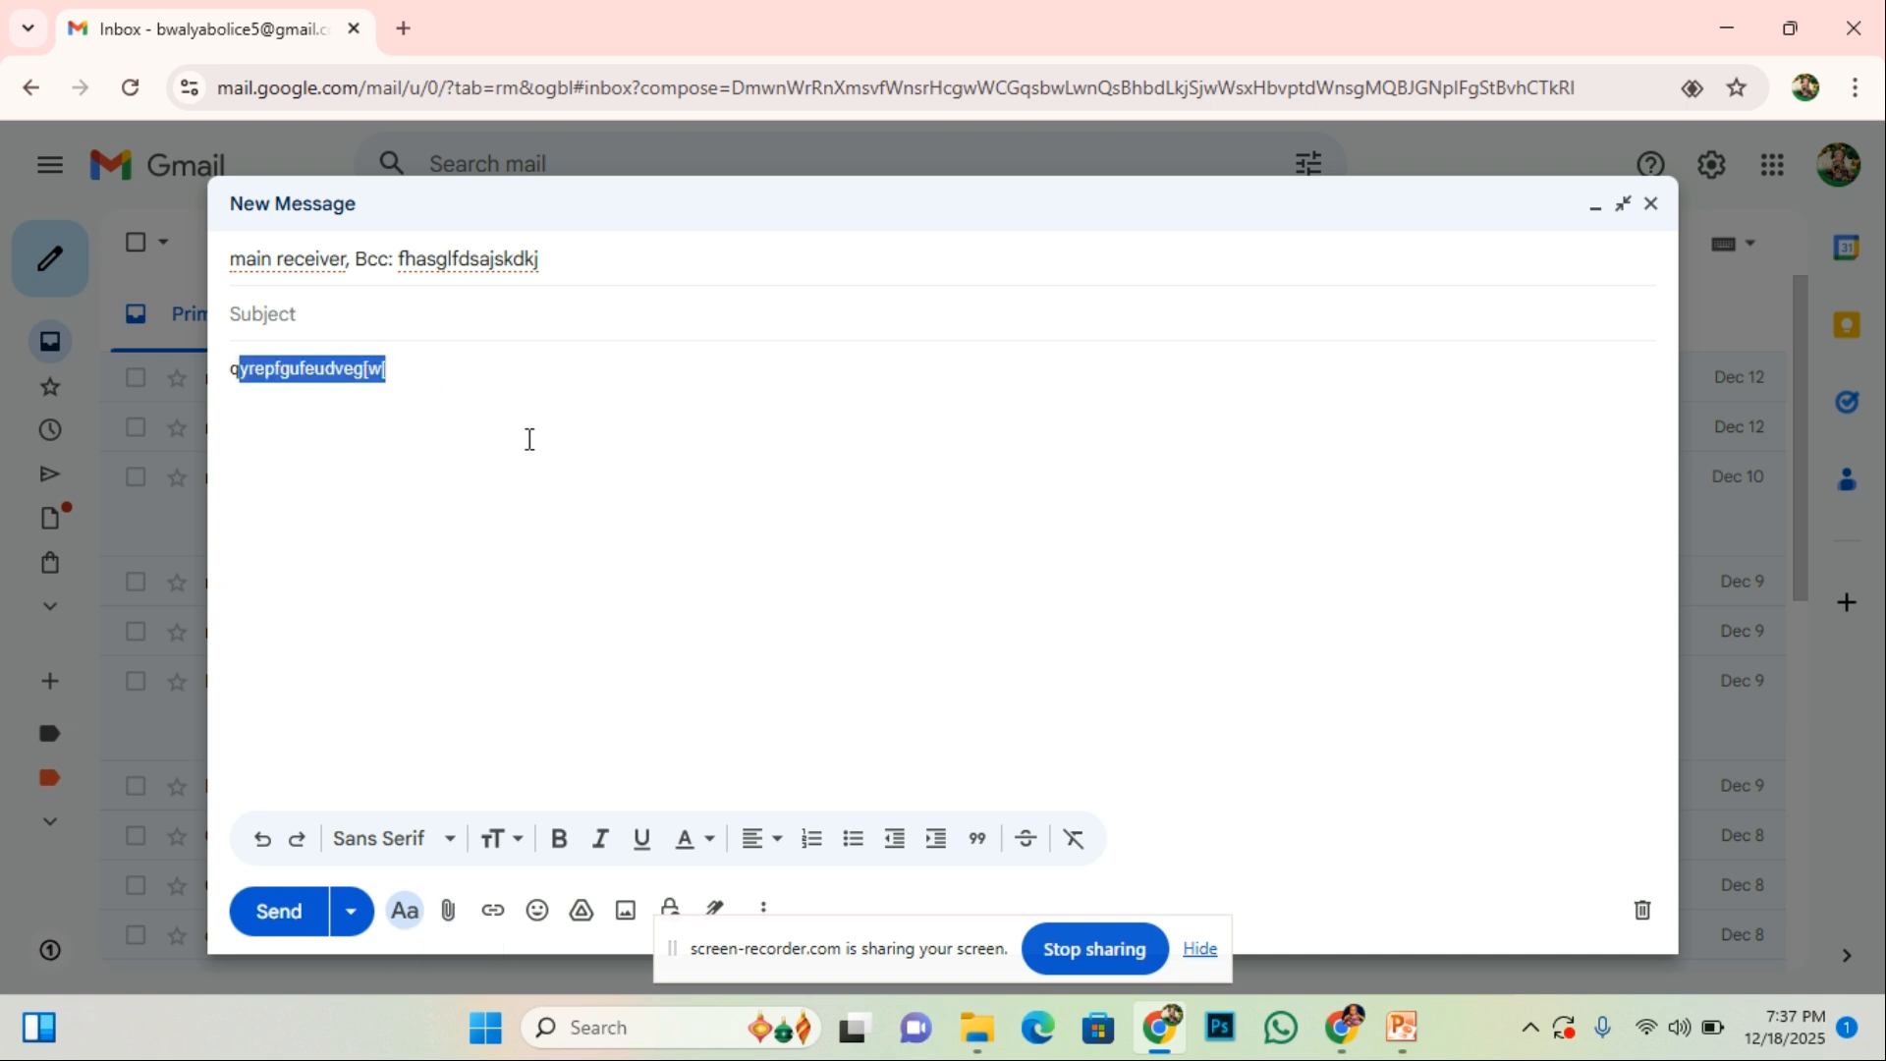
key("BackSpace")
key("BackSpace")
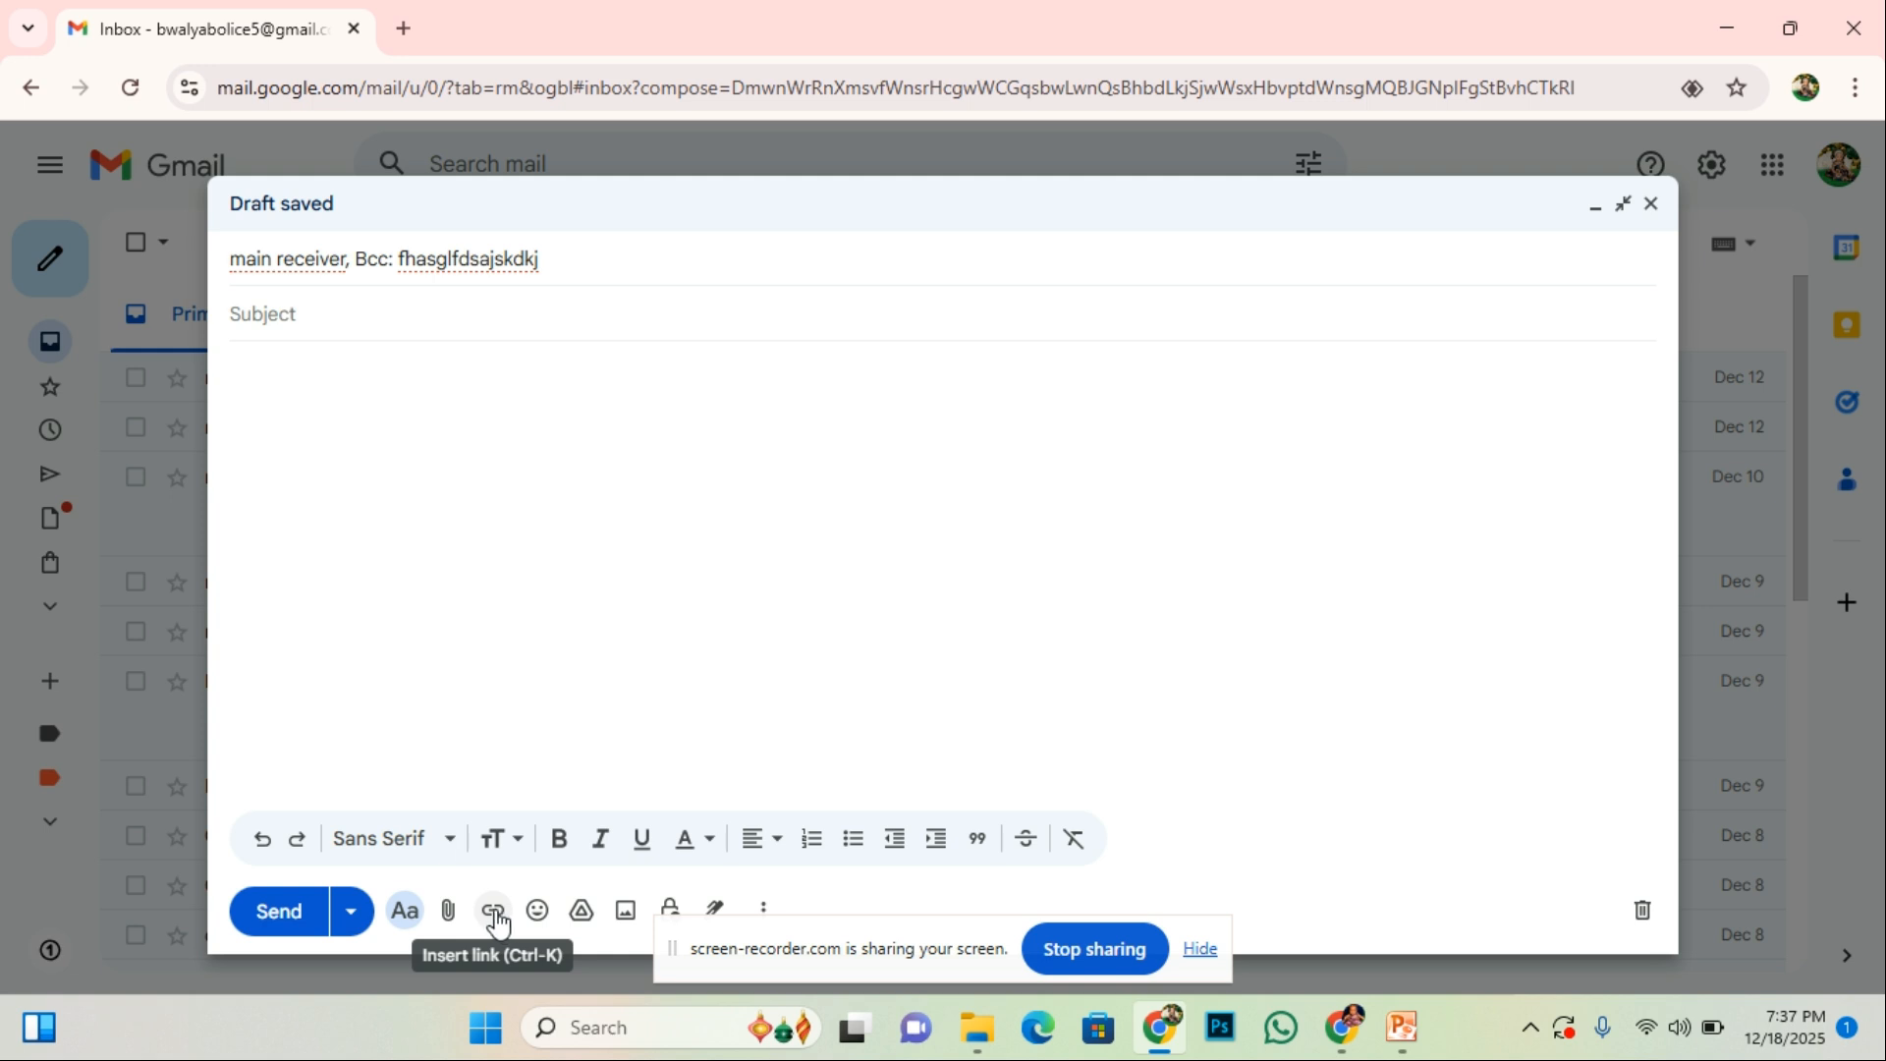
left_click(493, 911)
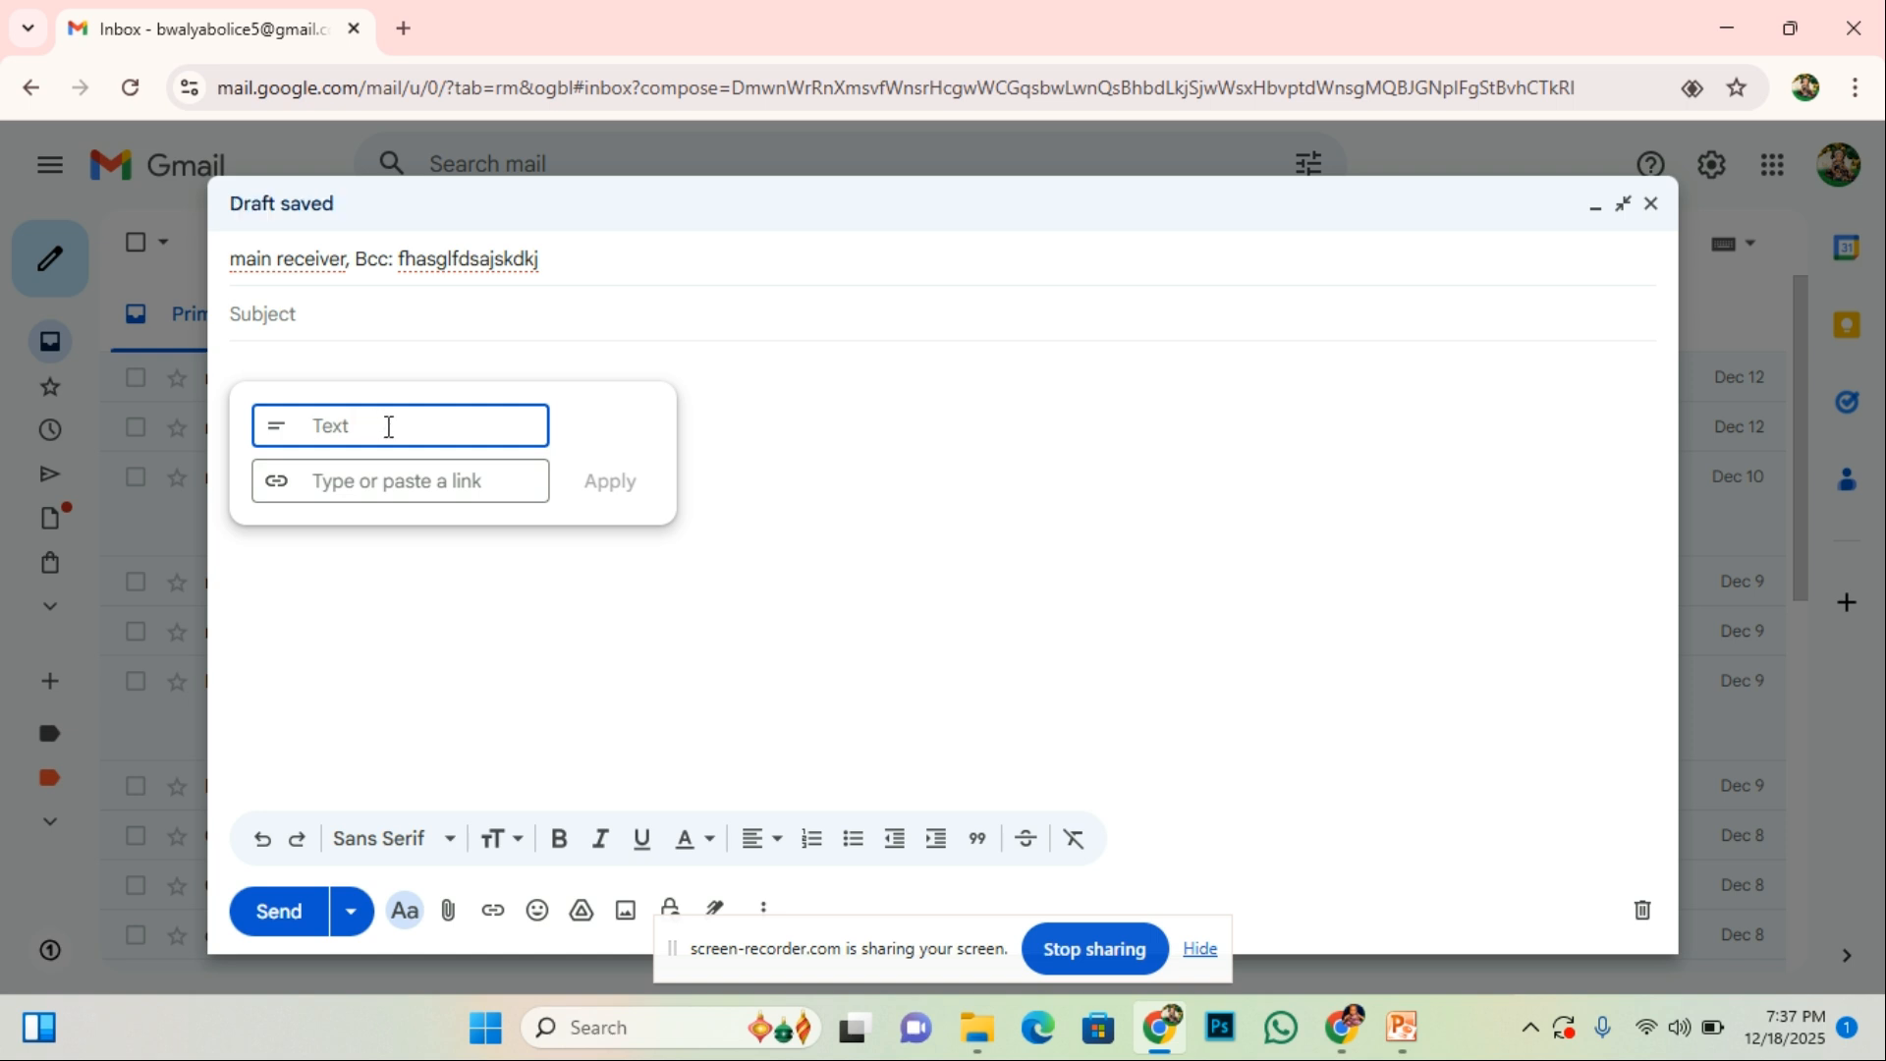
left_click(337, 481)
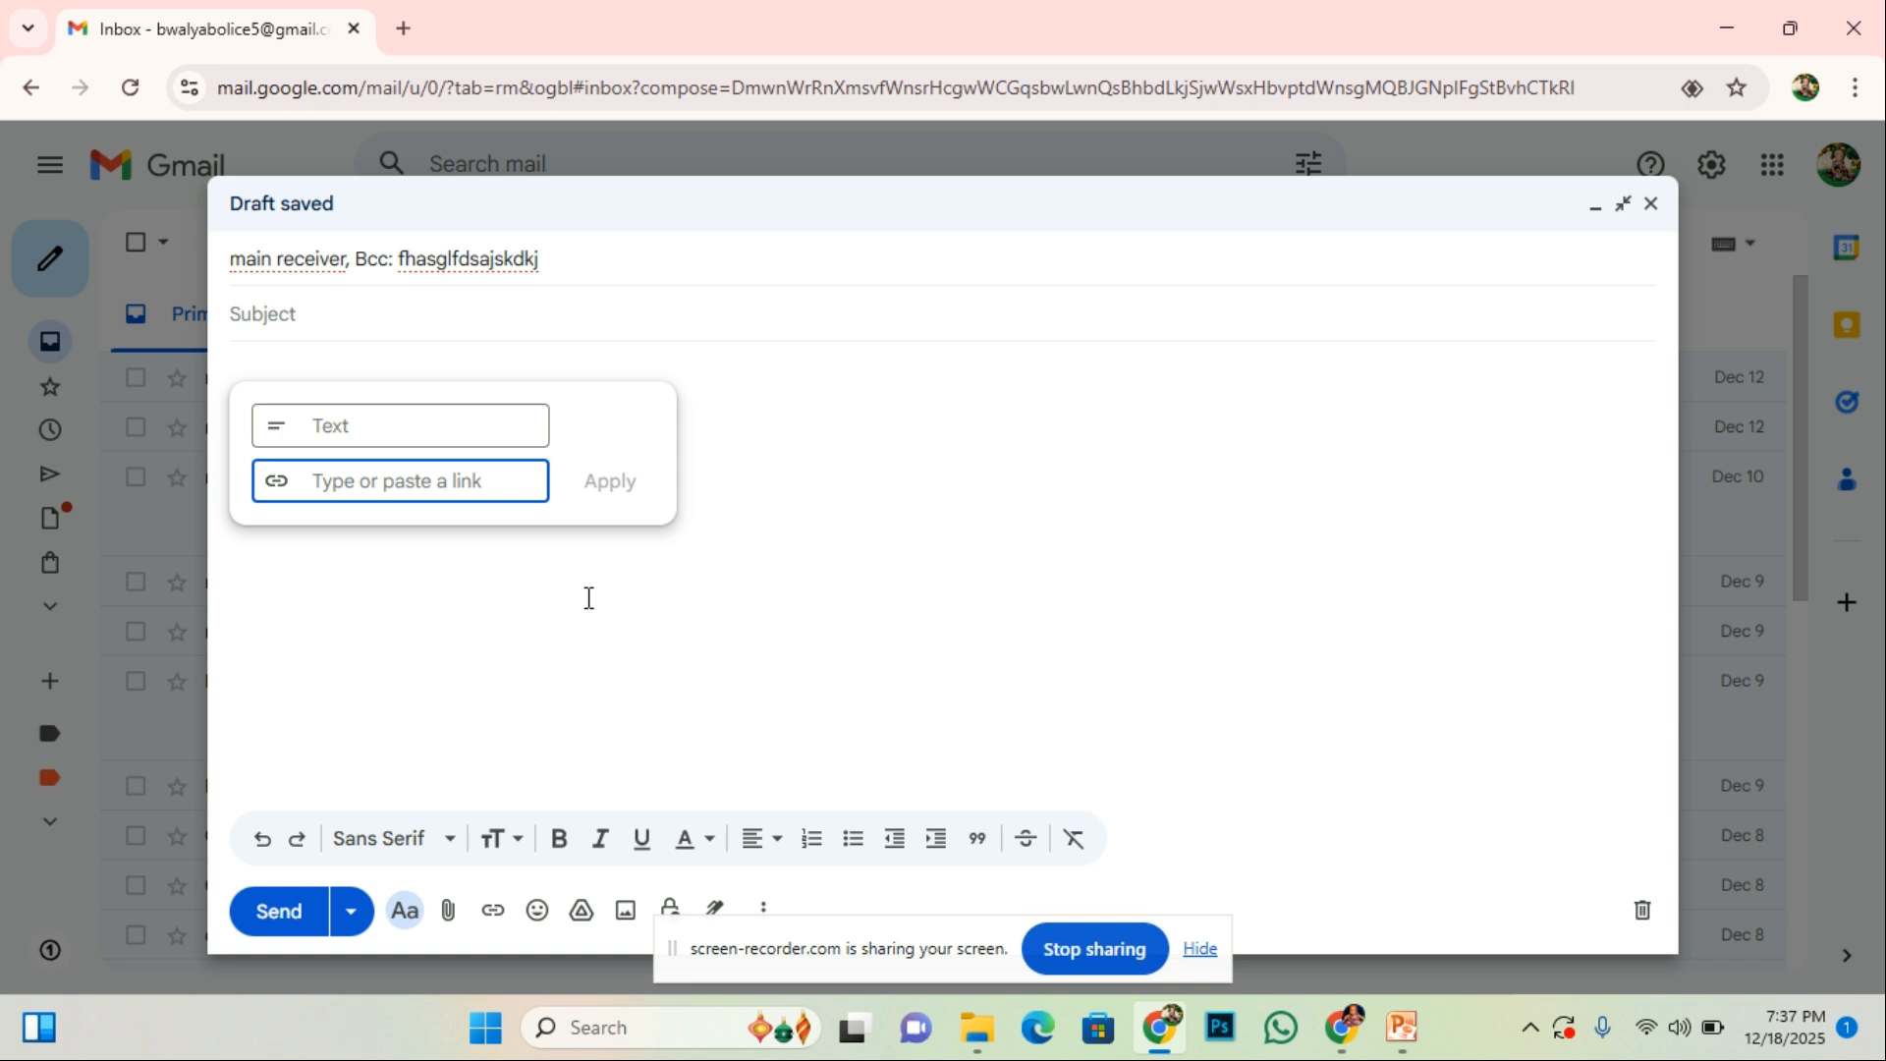
left_click(605, 640)
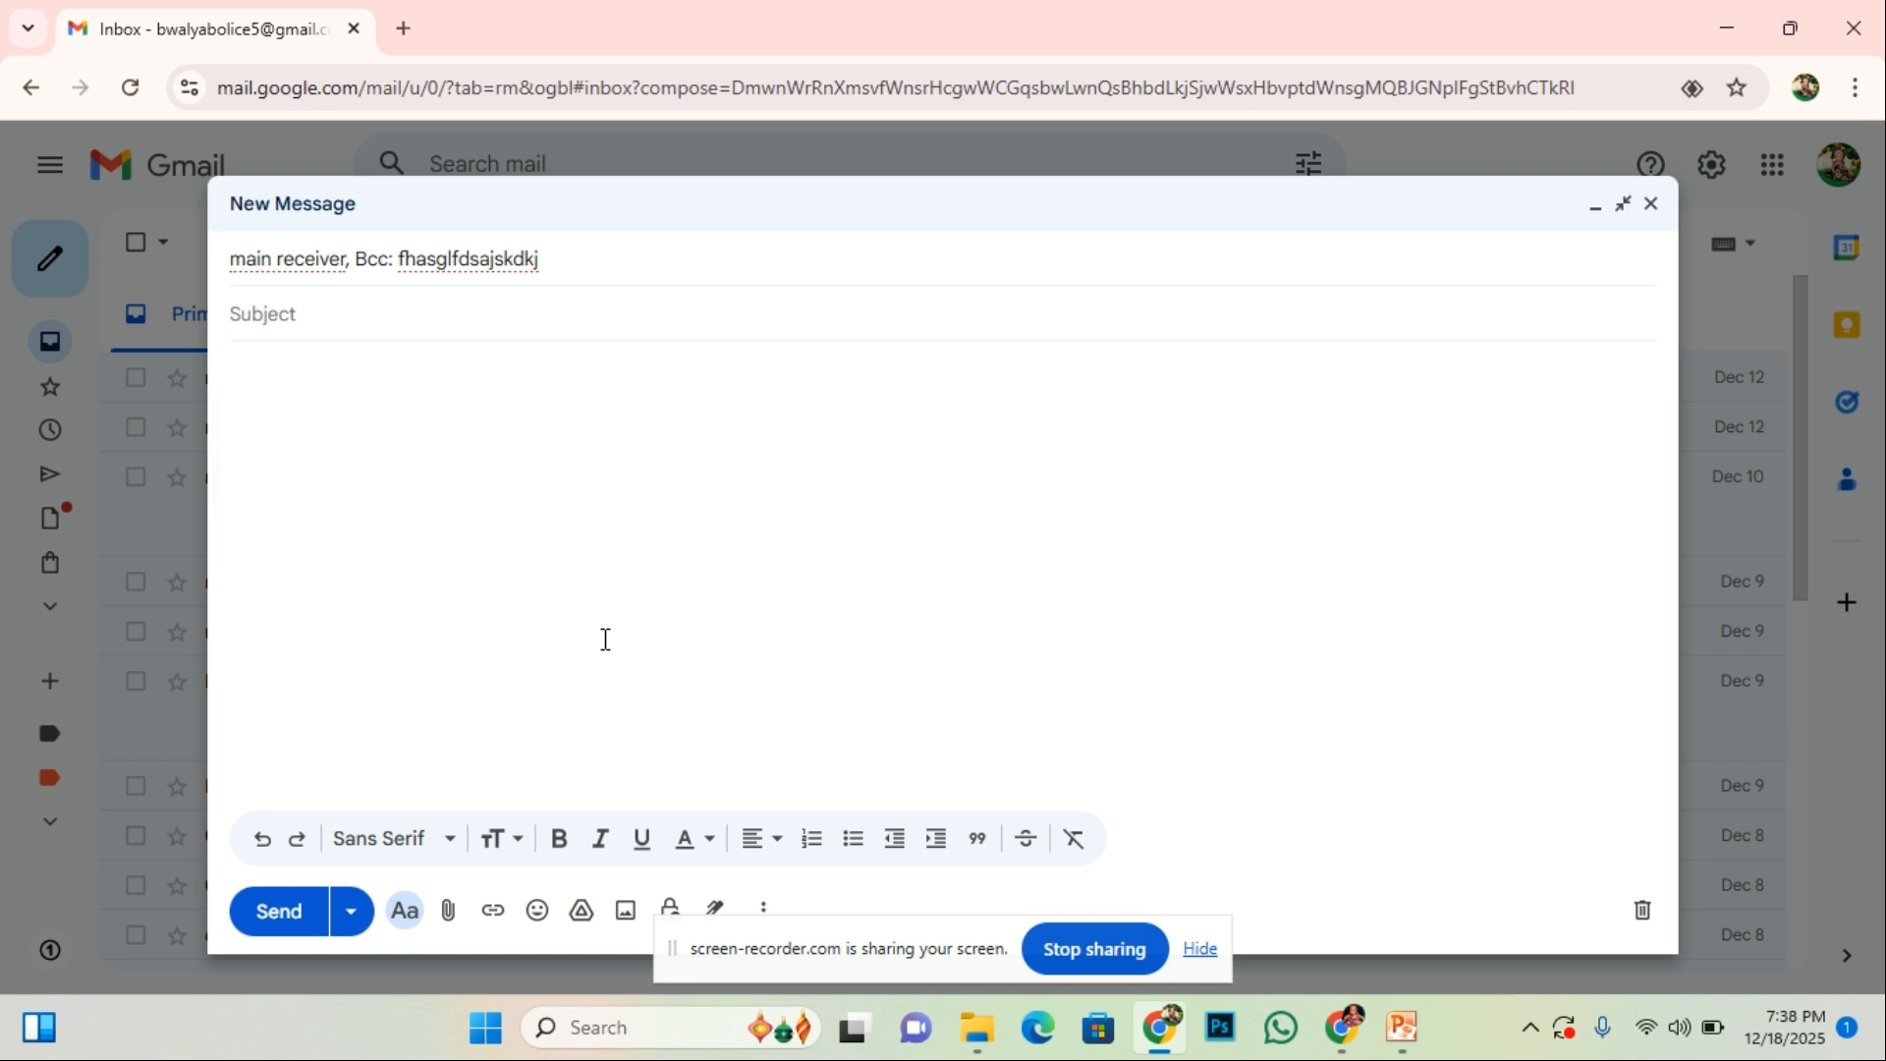
- Turn on bold formatting for the message body and return the compose window to its small size
left_click(520, 853)
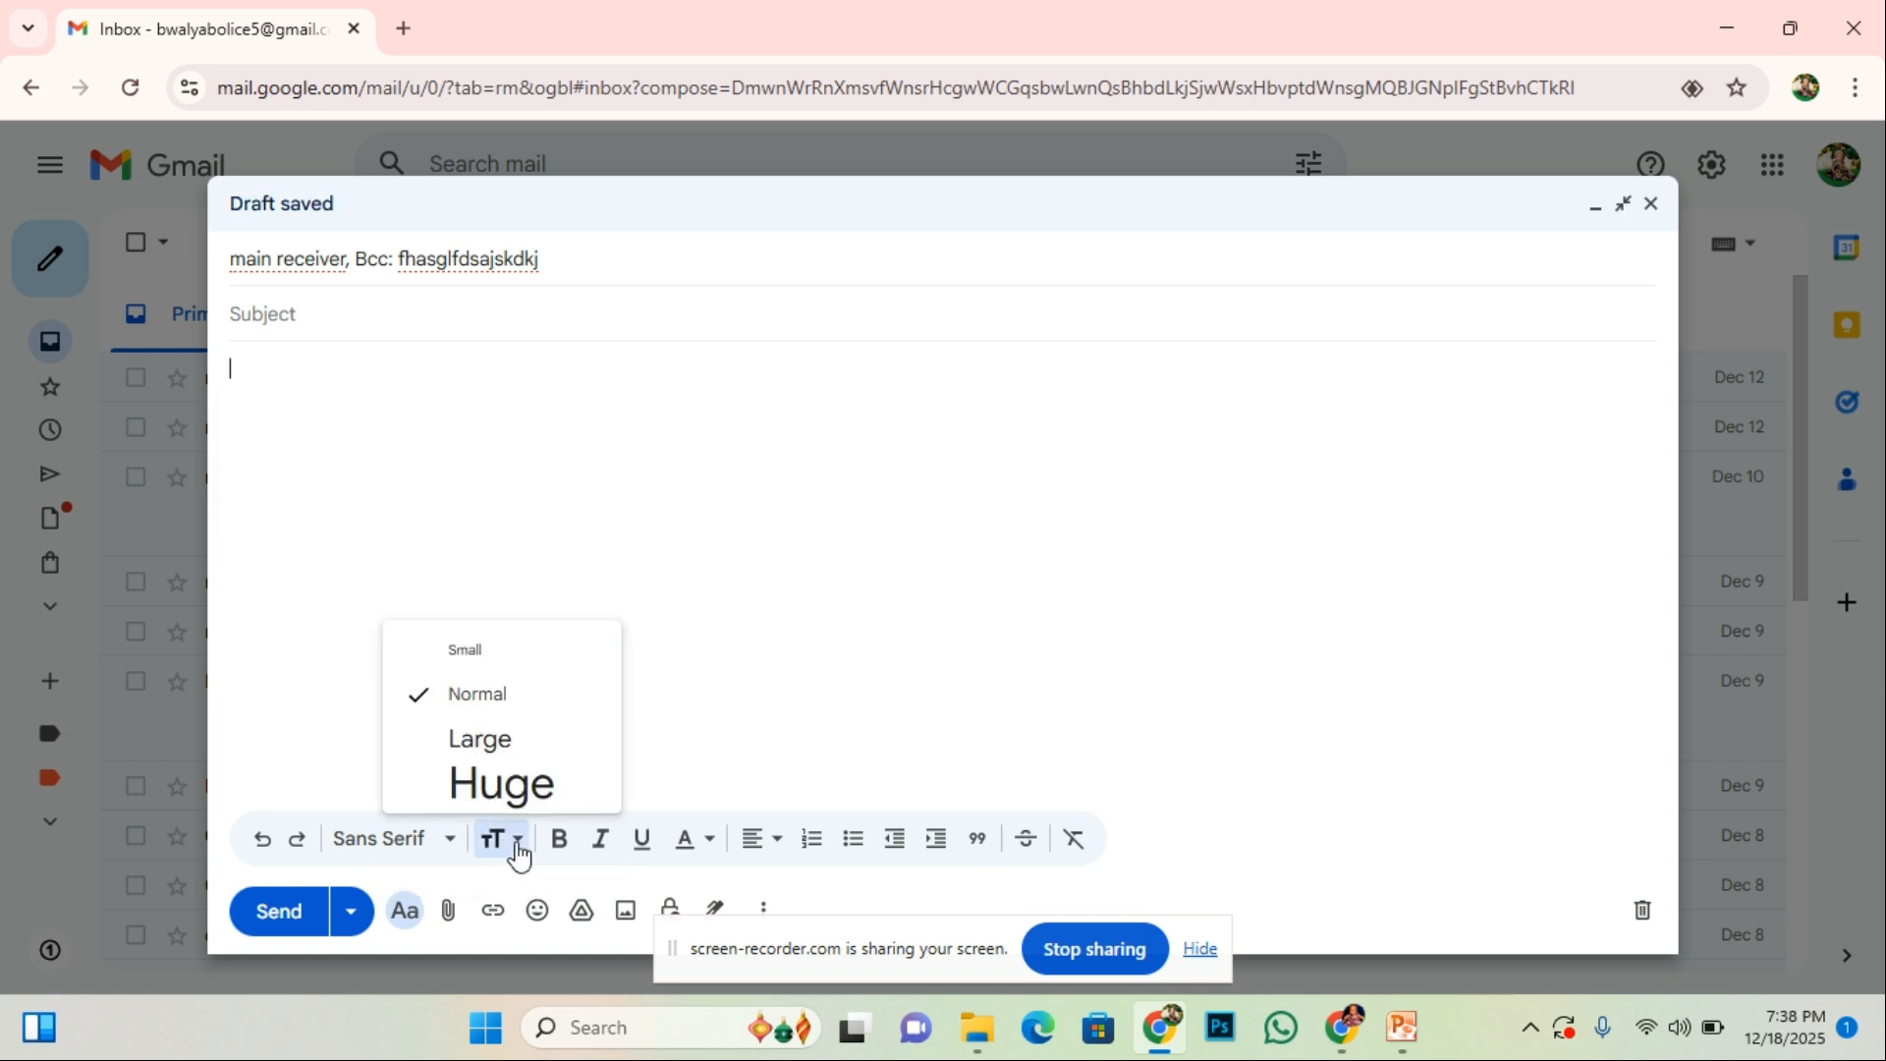
left_click(559, 841)
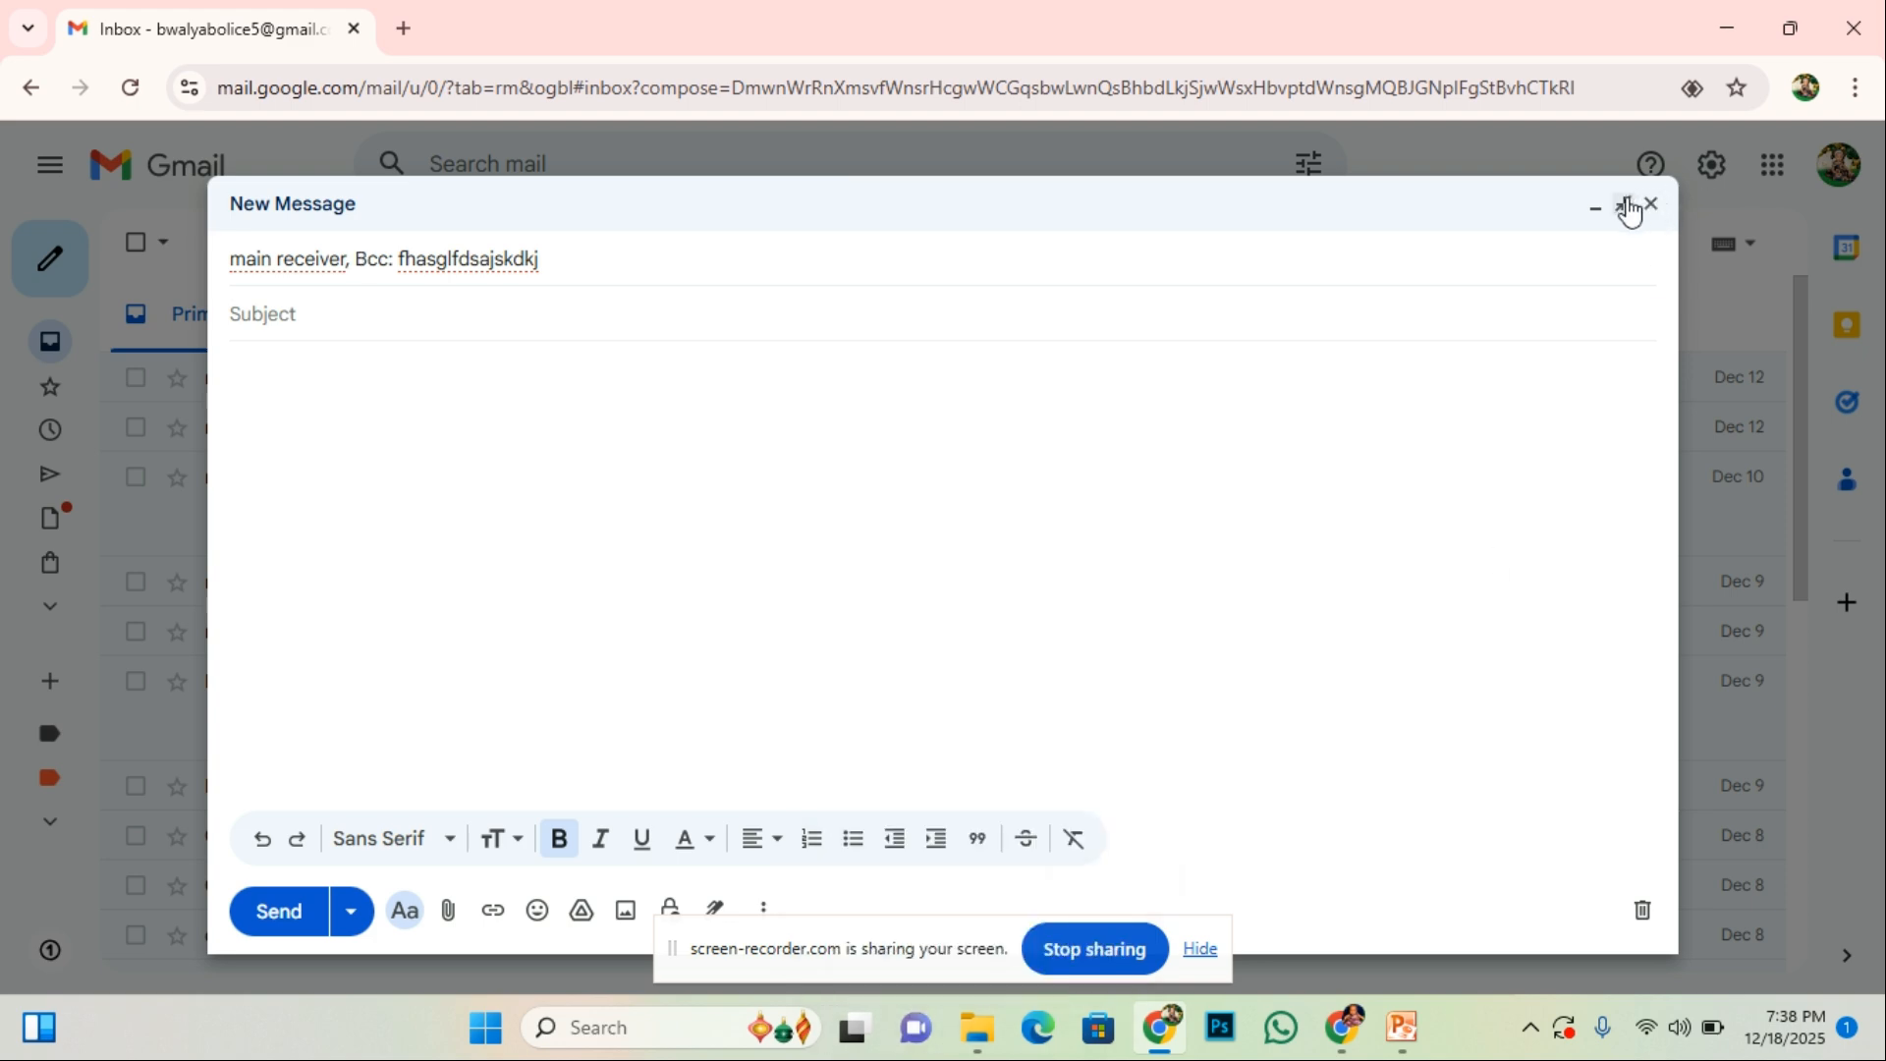
left_click(1628, 209)
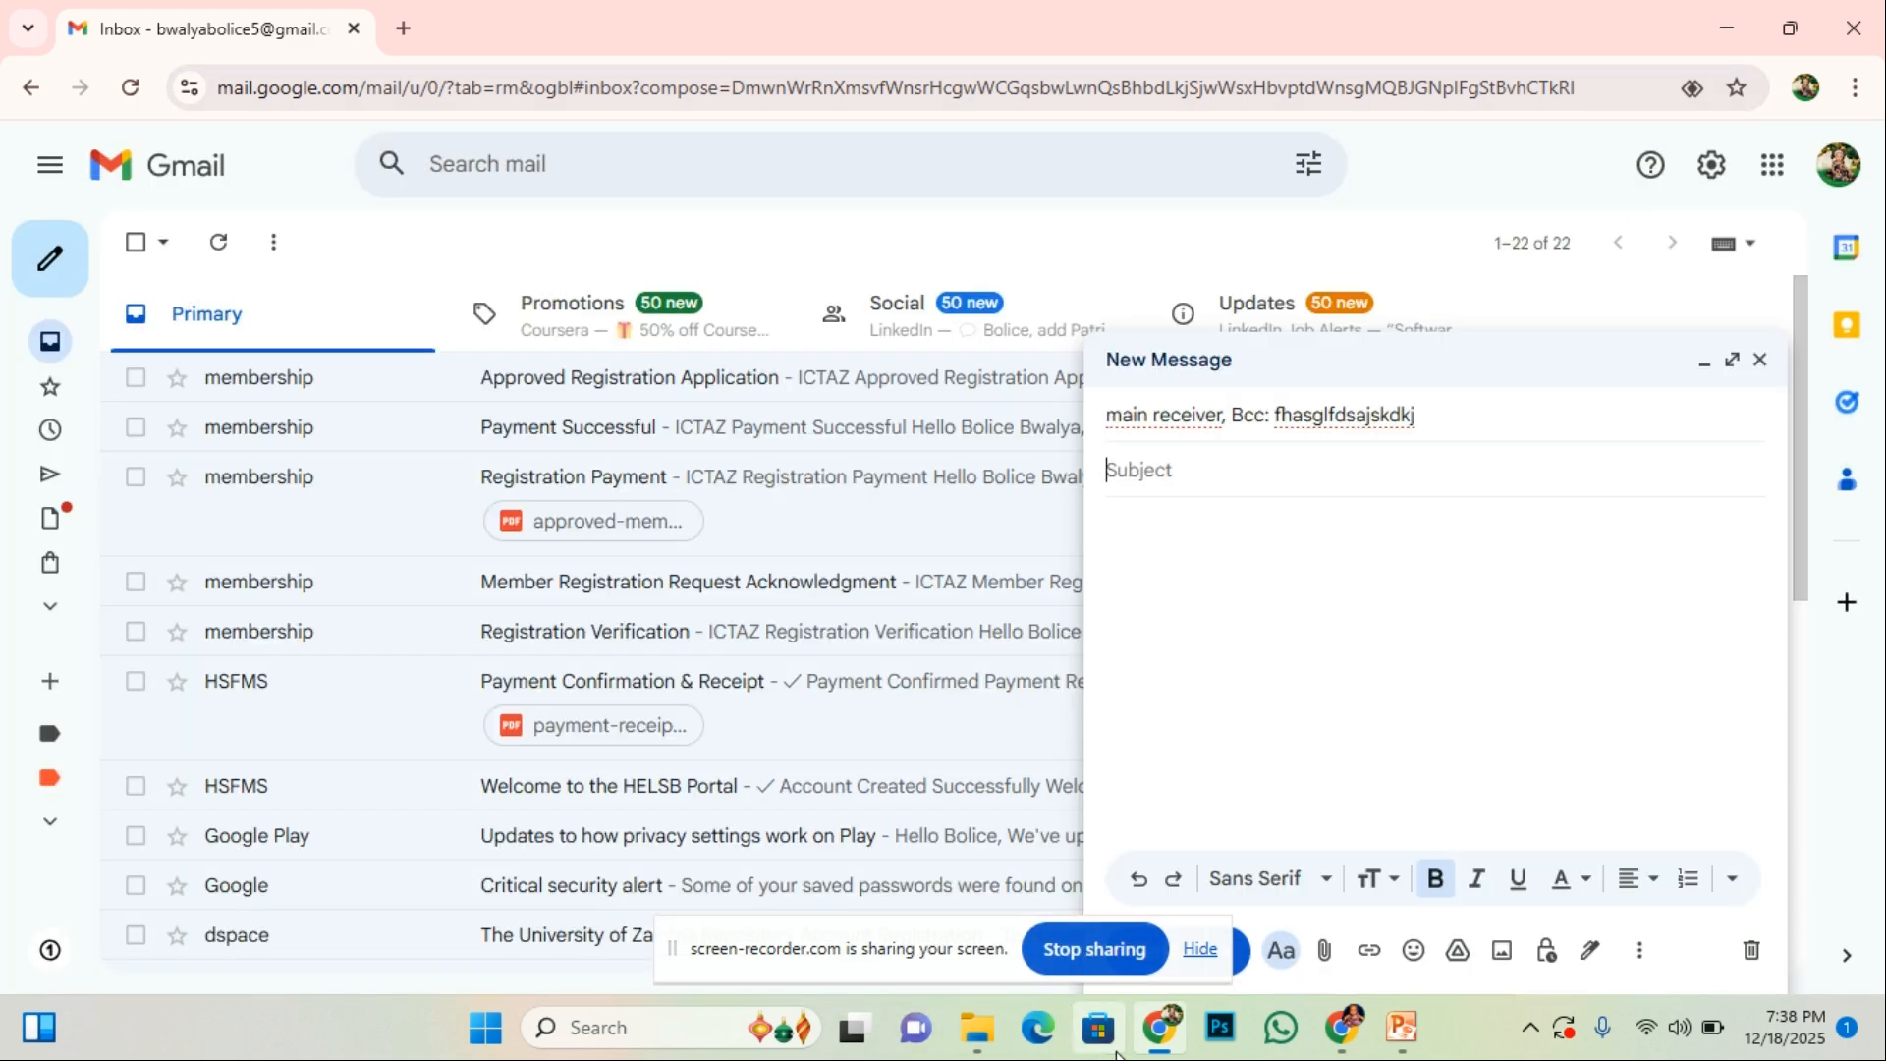
- Close the unsent message without sending it and return to the inbox
mouse_move(1341, 1028)
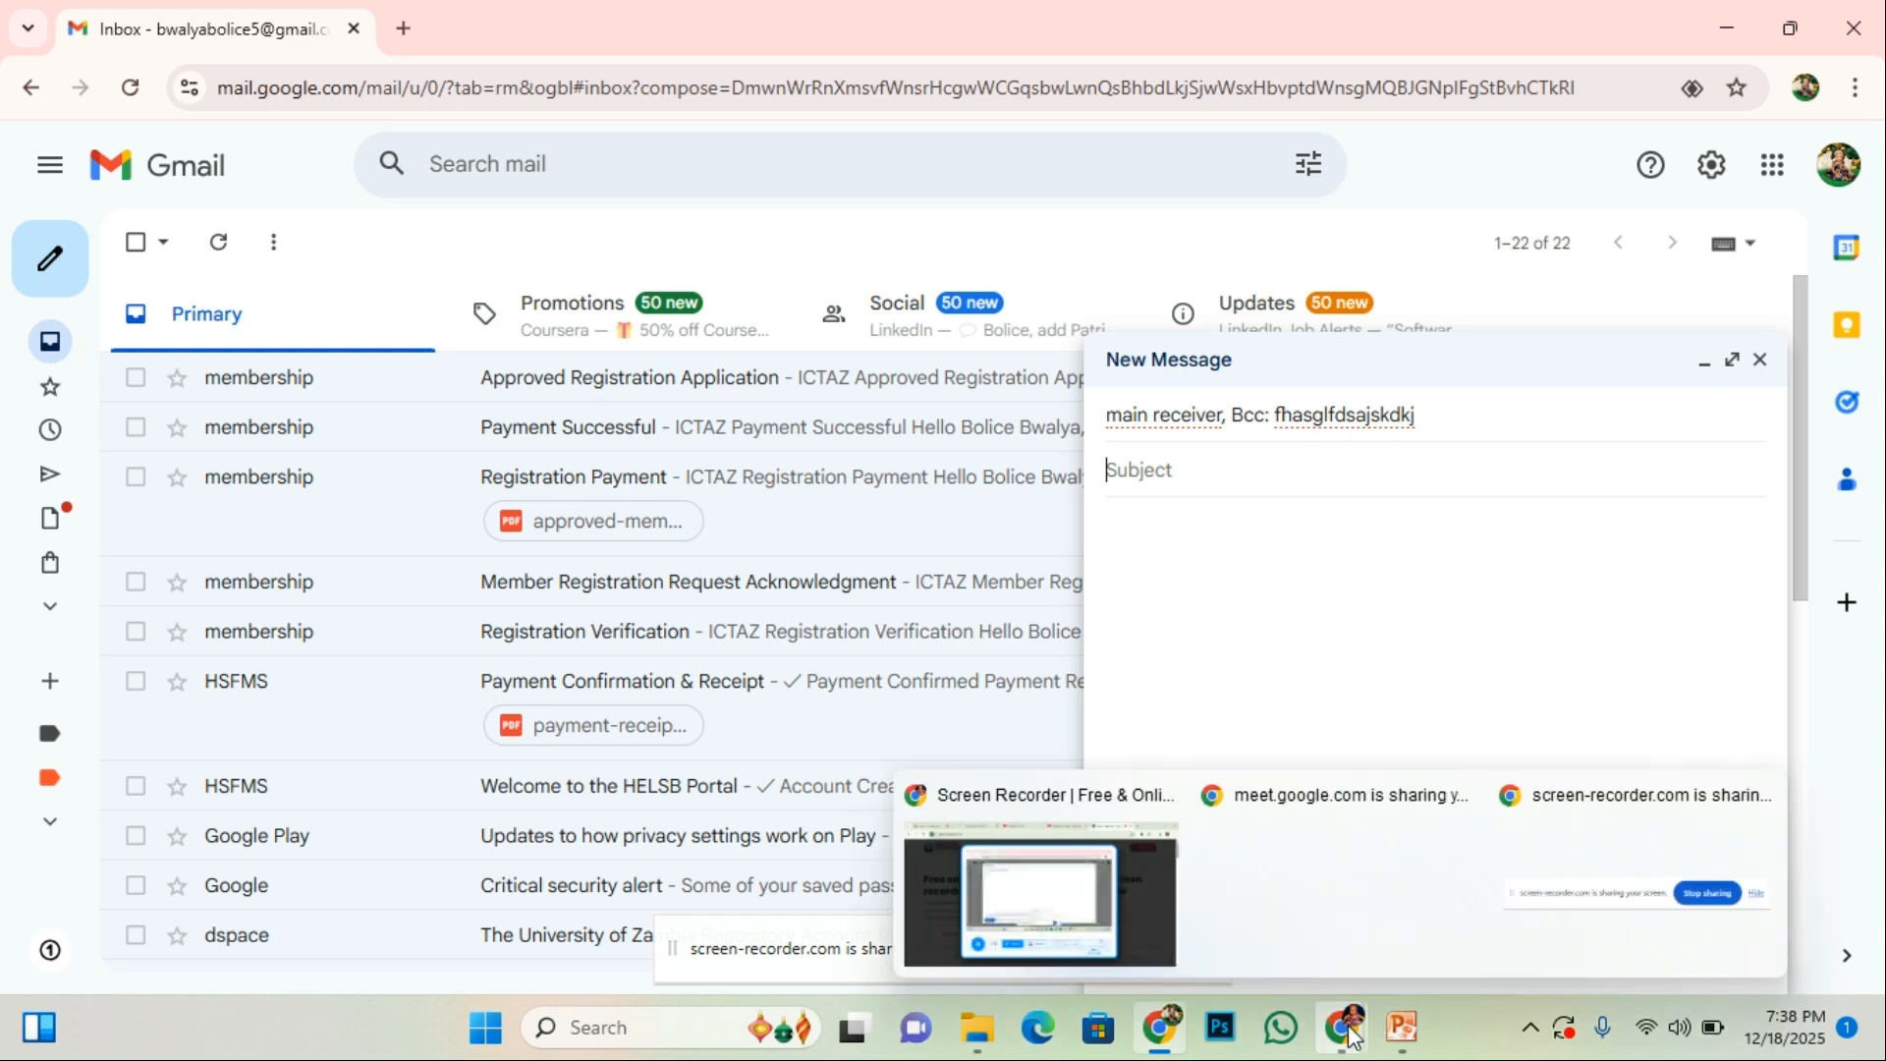
left_click(1117, 958)
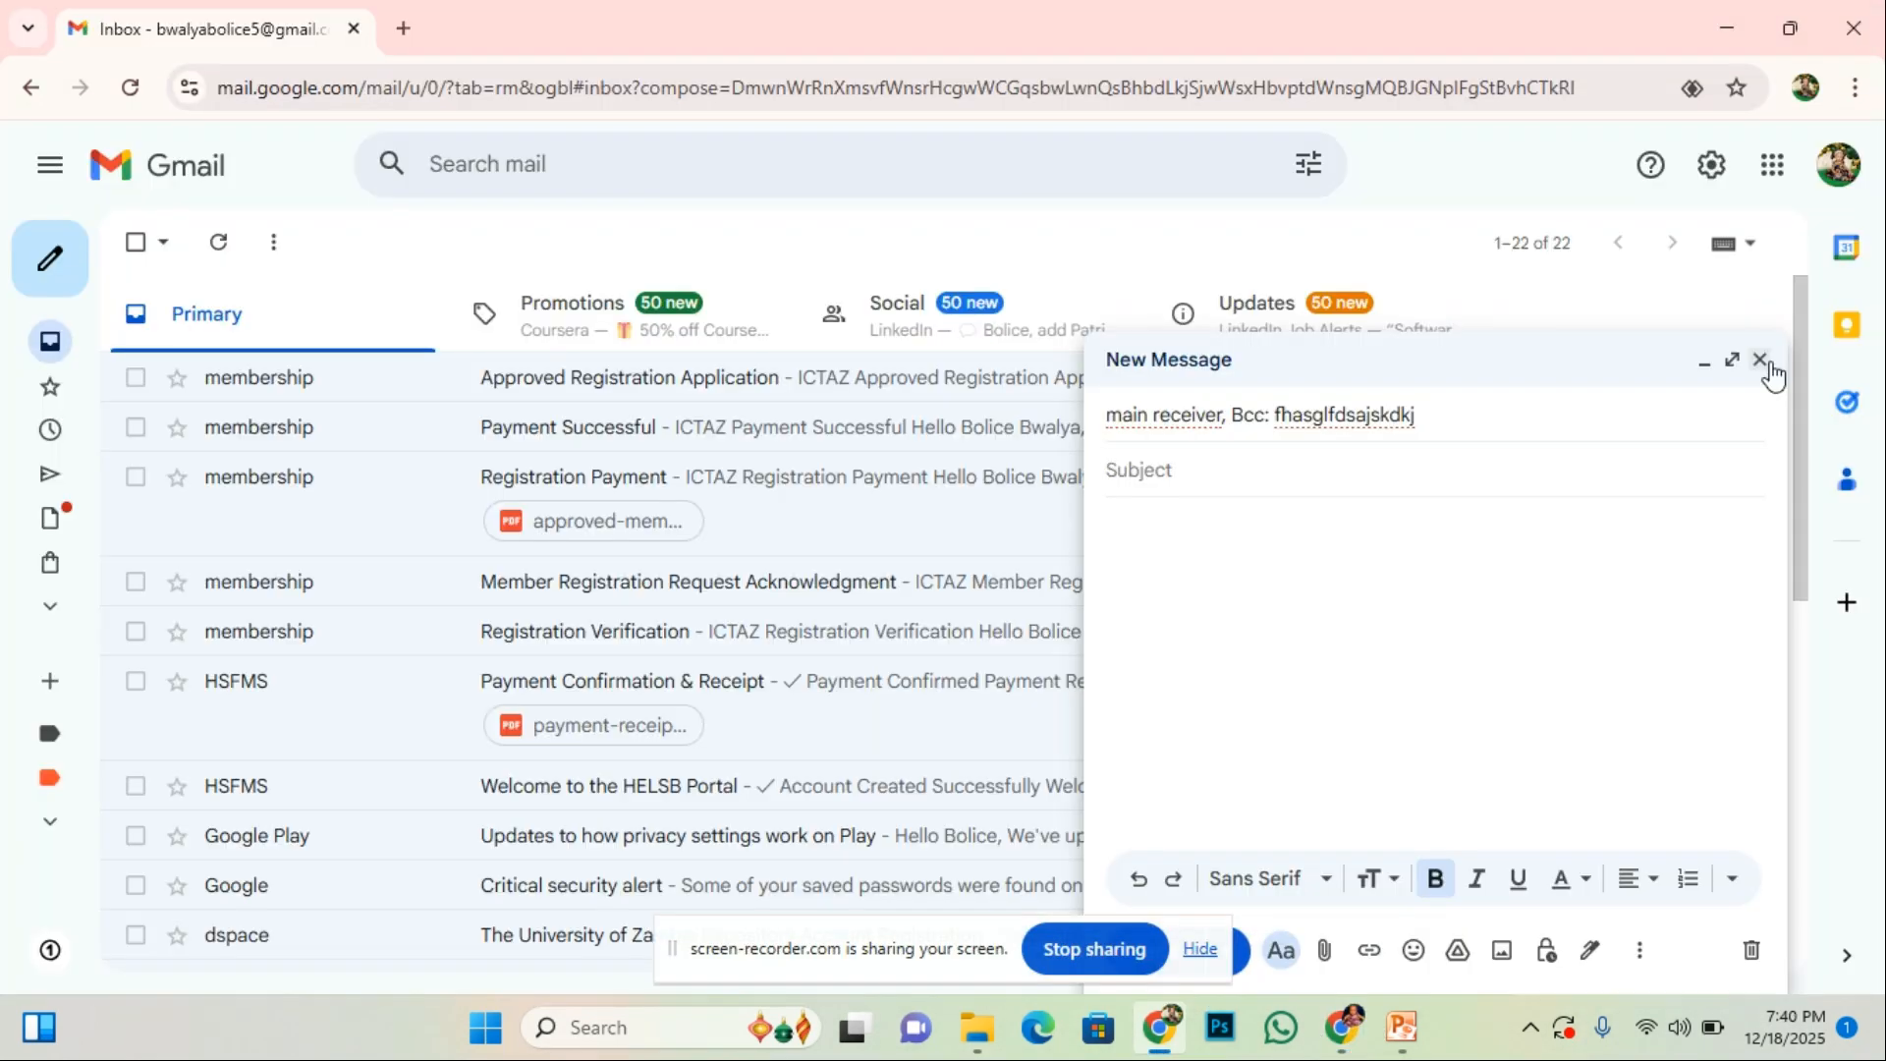
left_click(1763, 362)
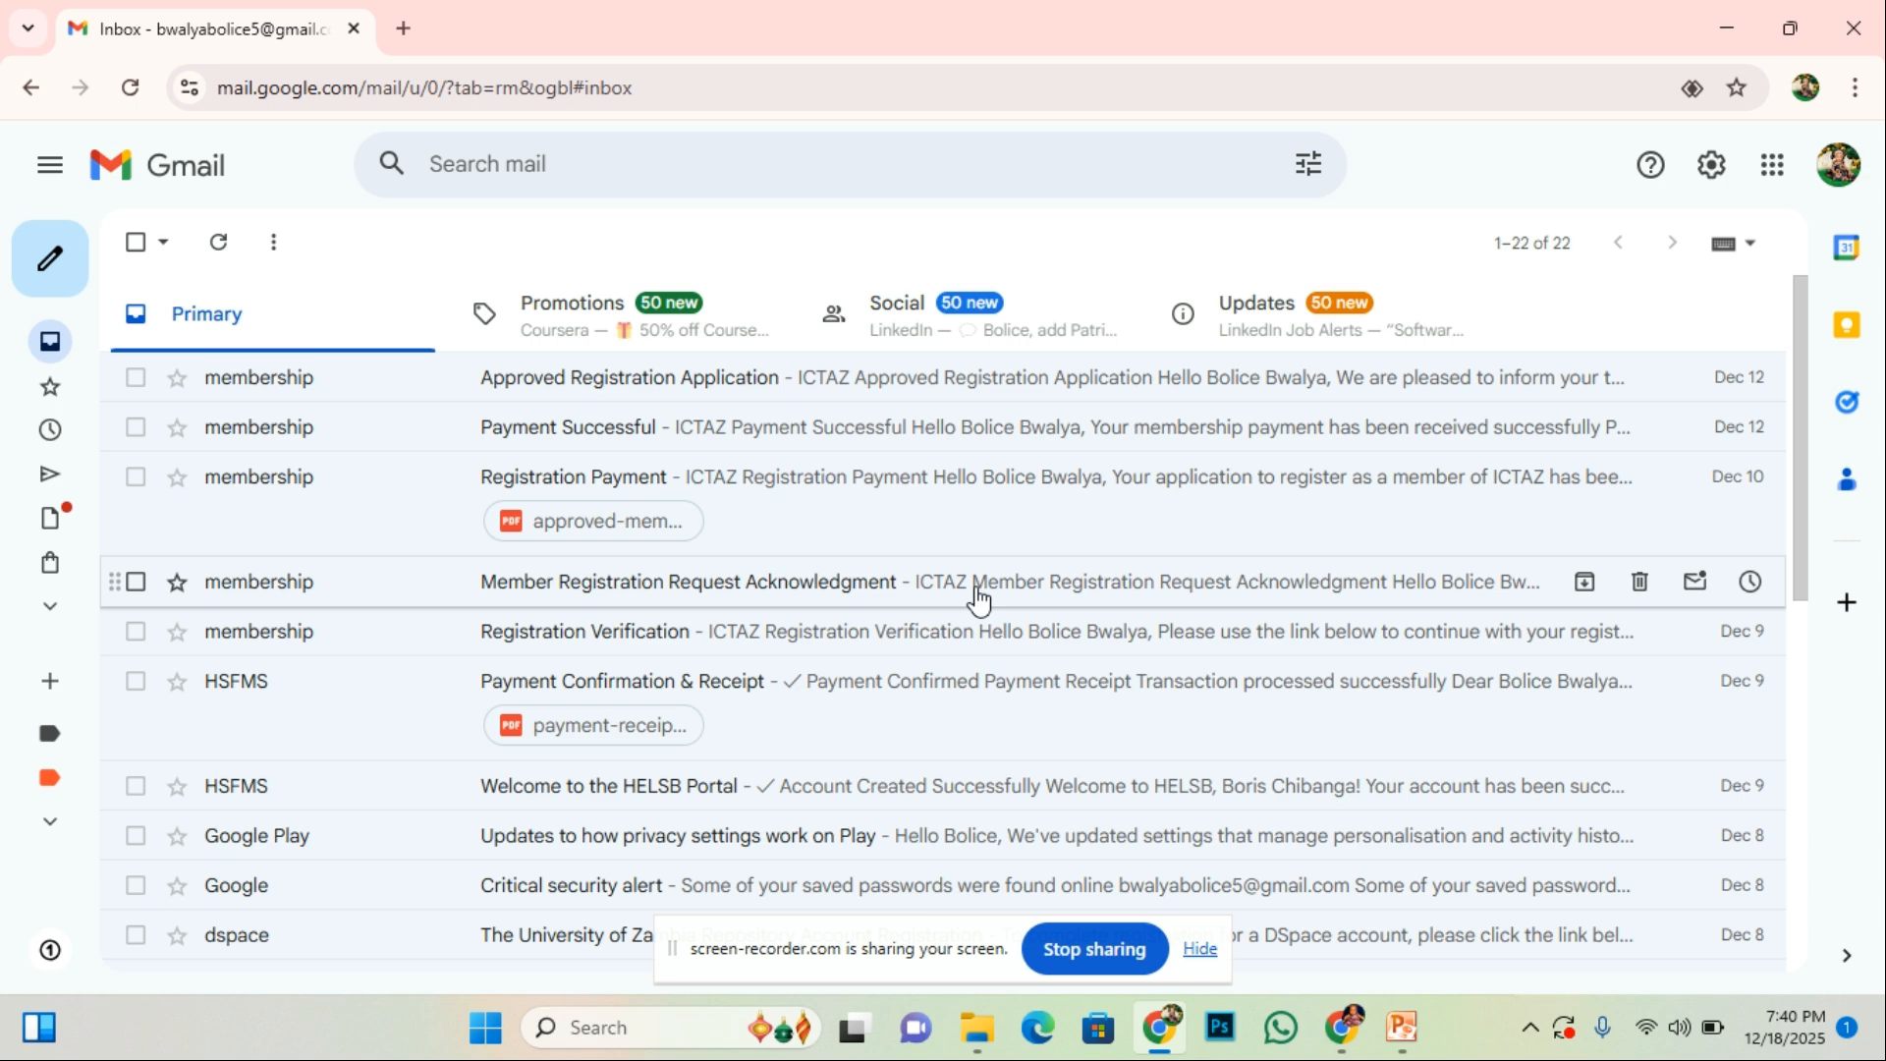
- View the emails filed under the Work label and those filed under the School label
mouse_move(62, 698)
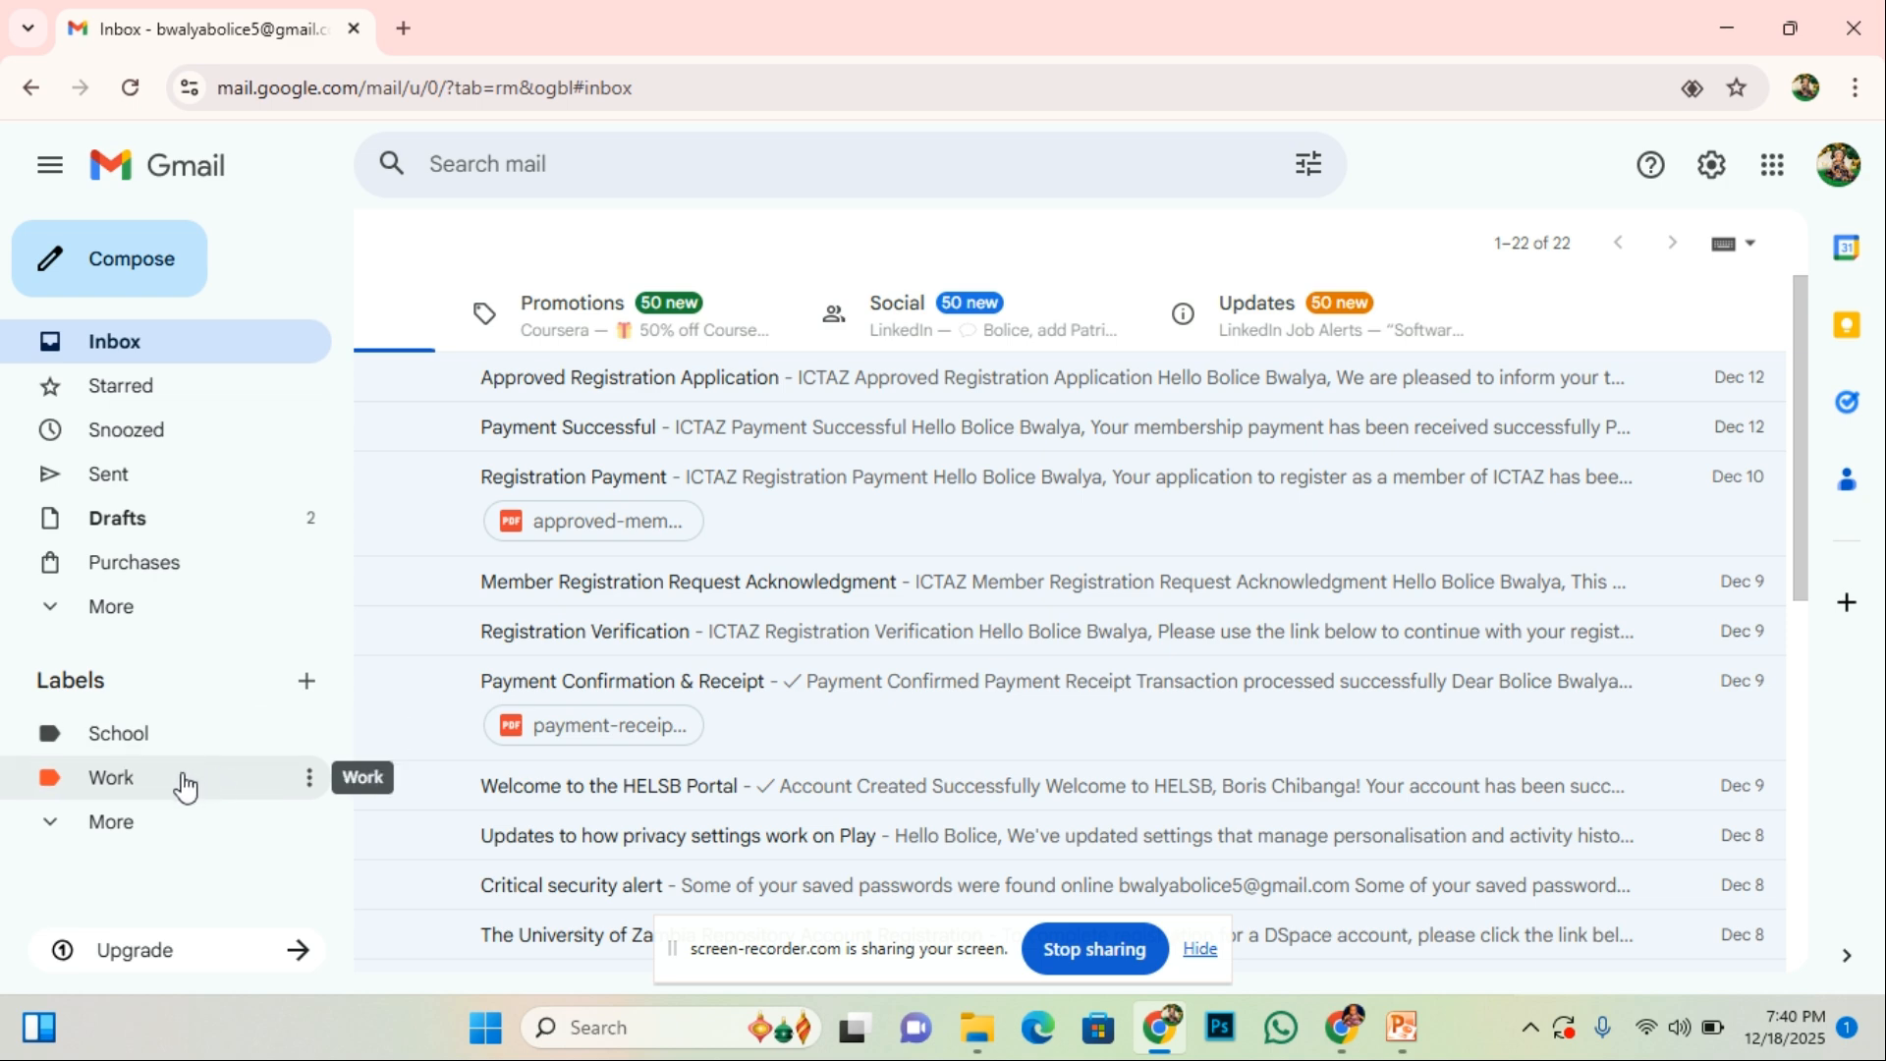
left_click(125, 786)
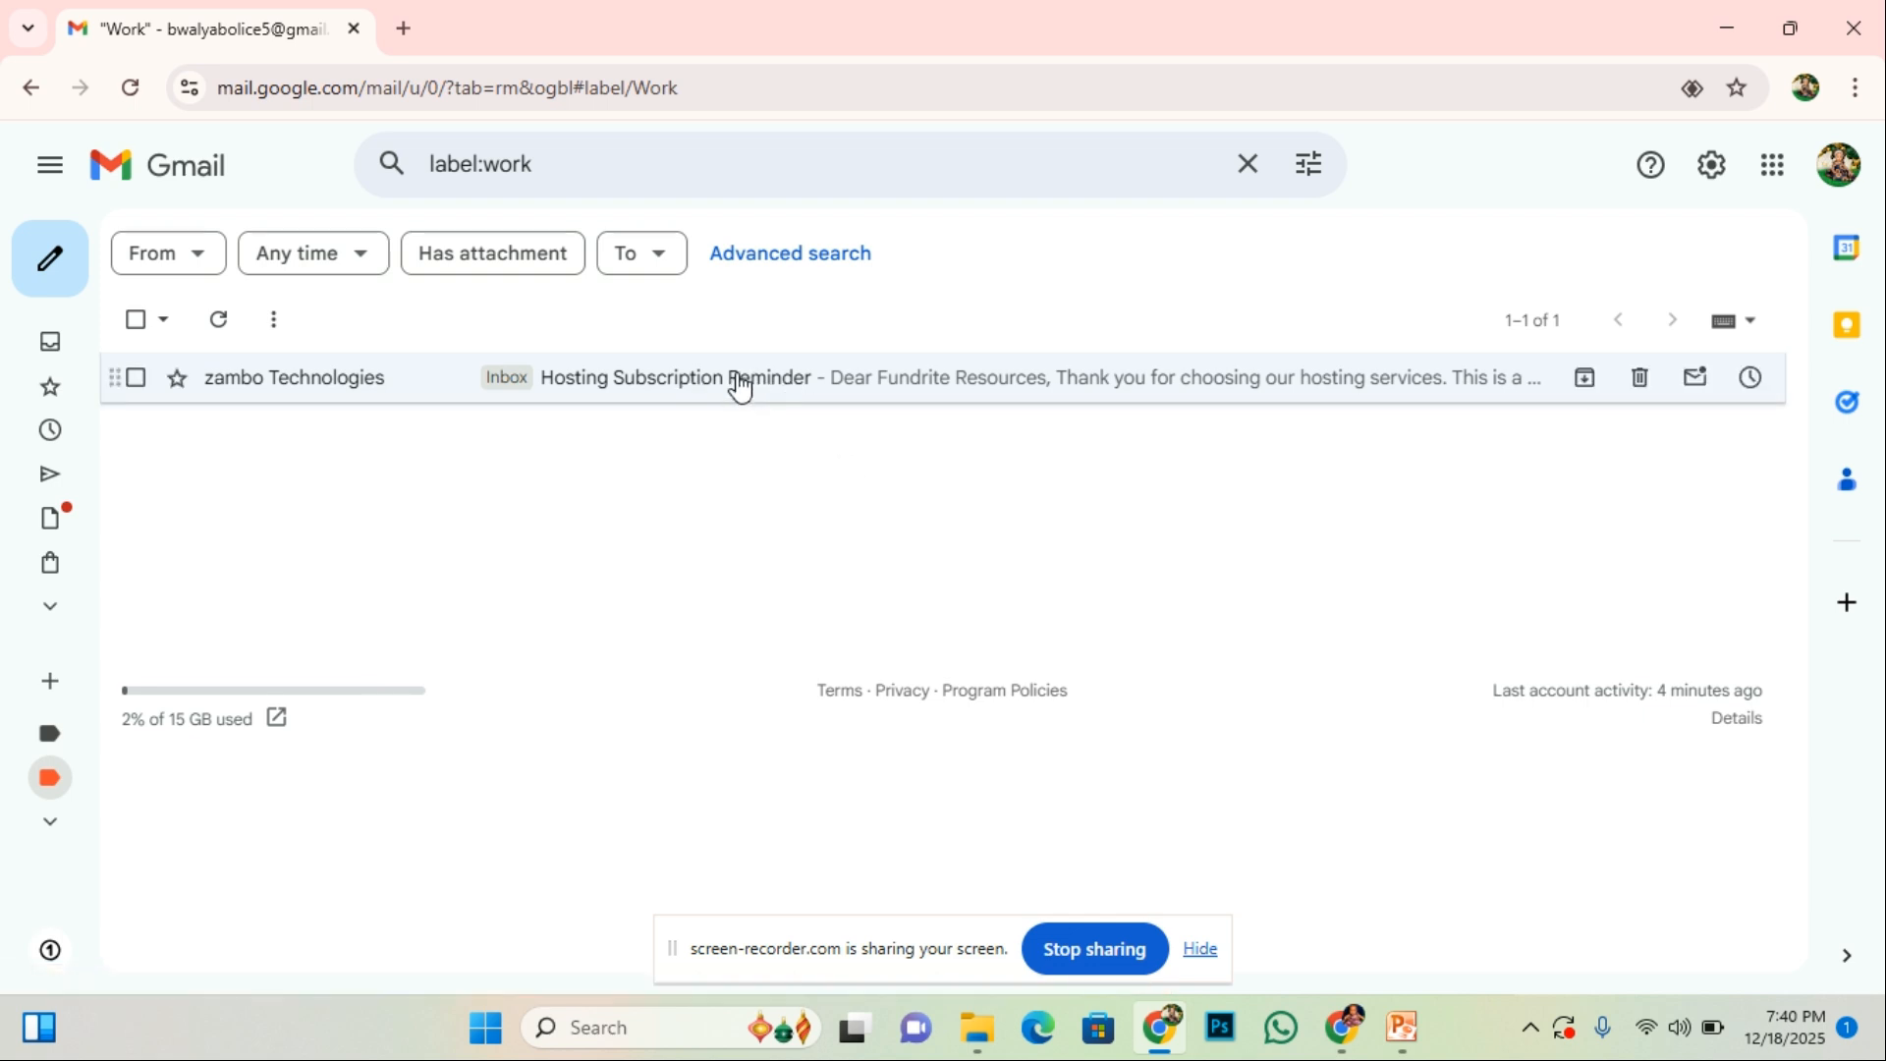
mouse_move(77, 786)
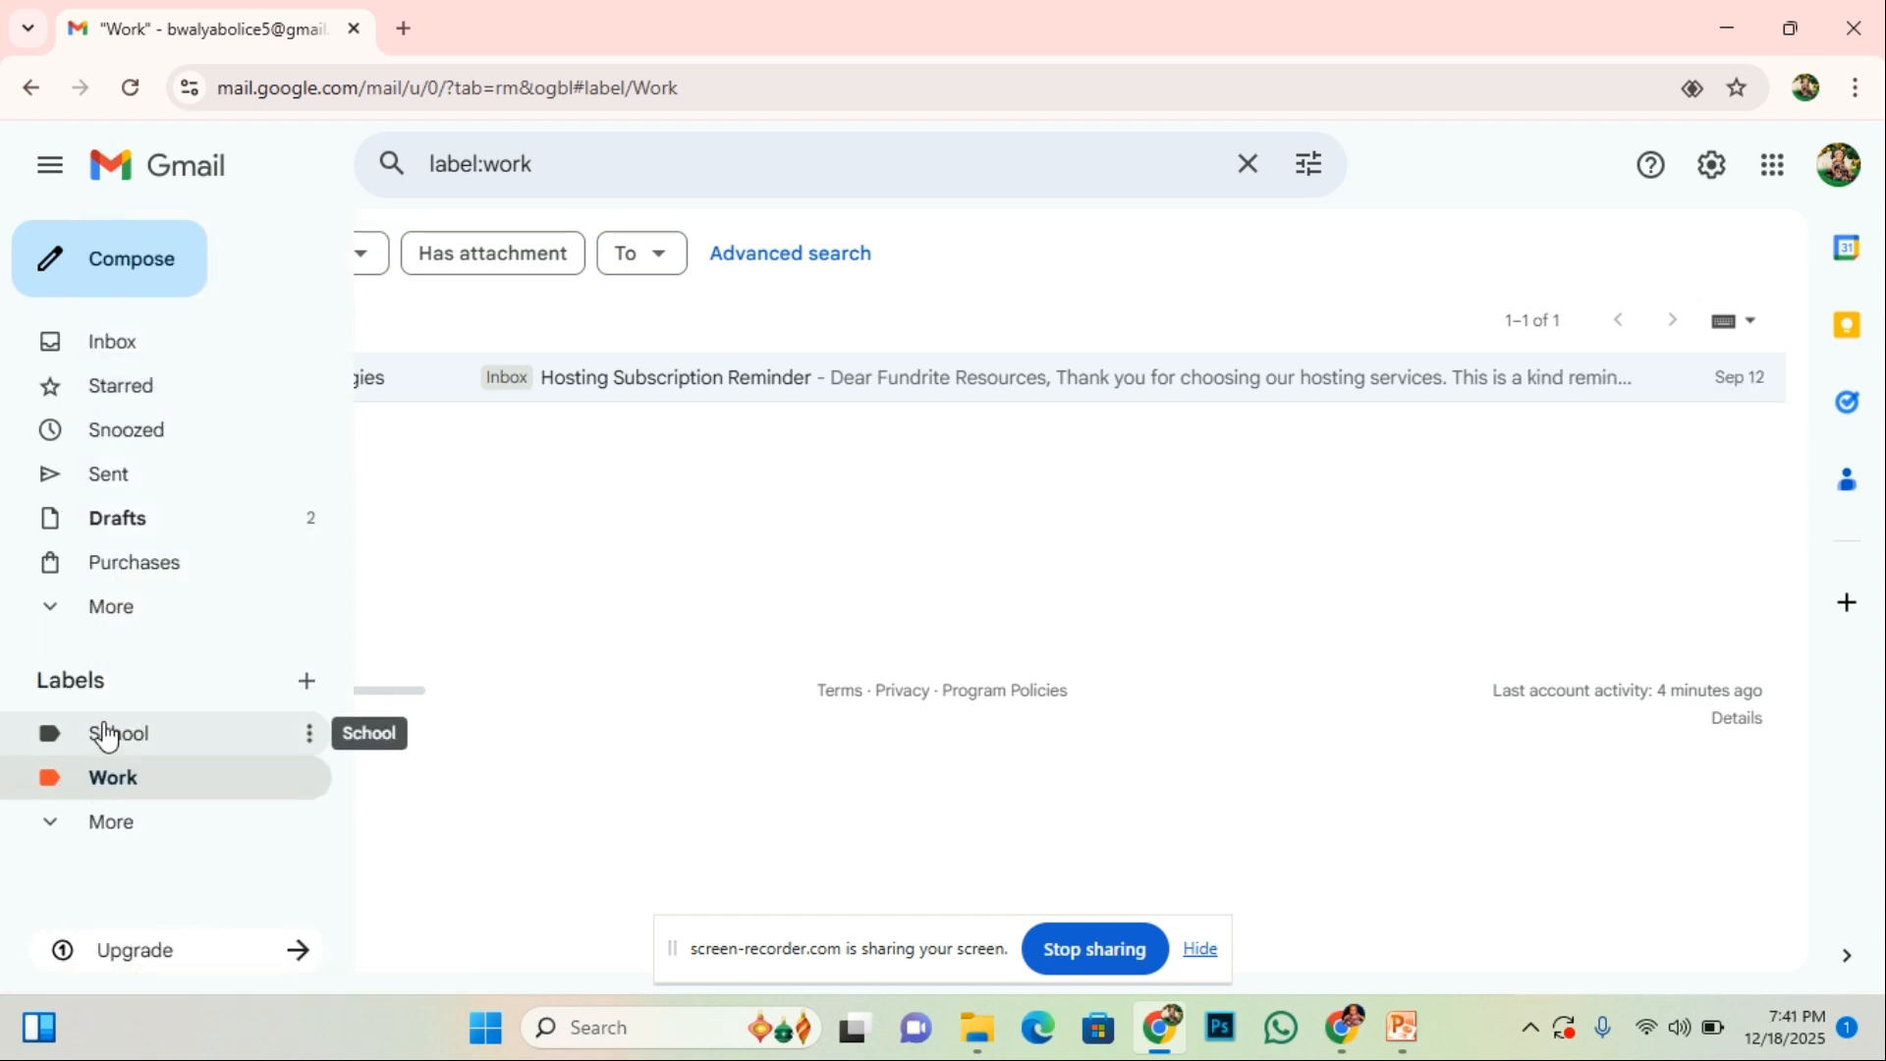
left_click(105, 734)
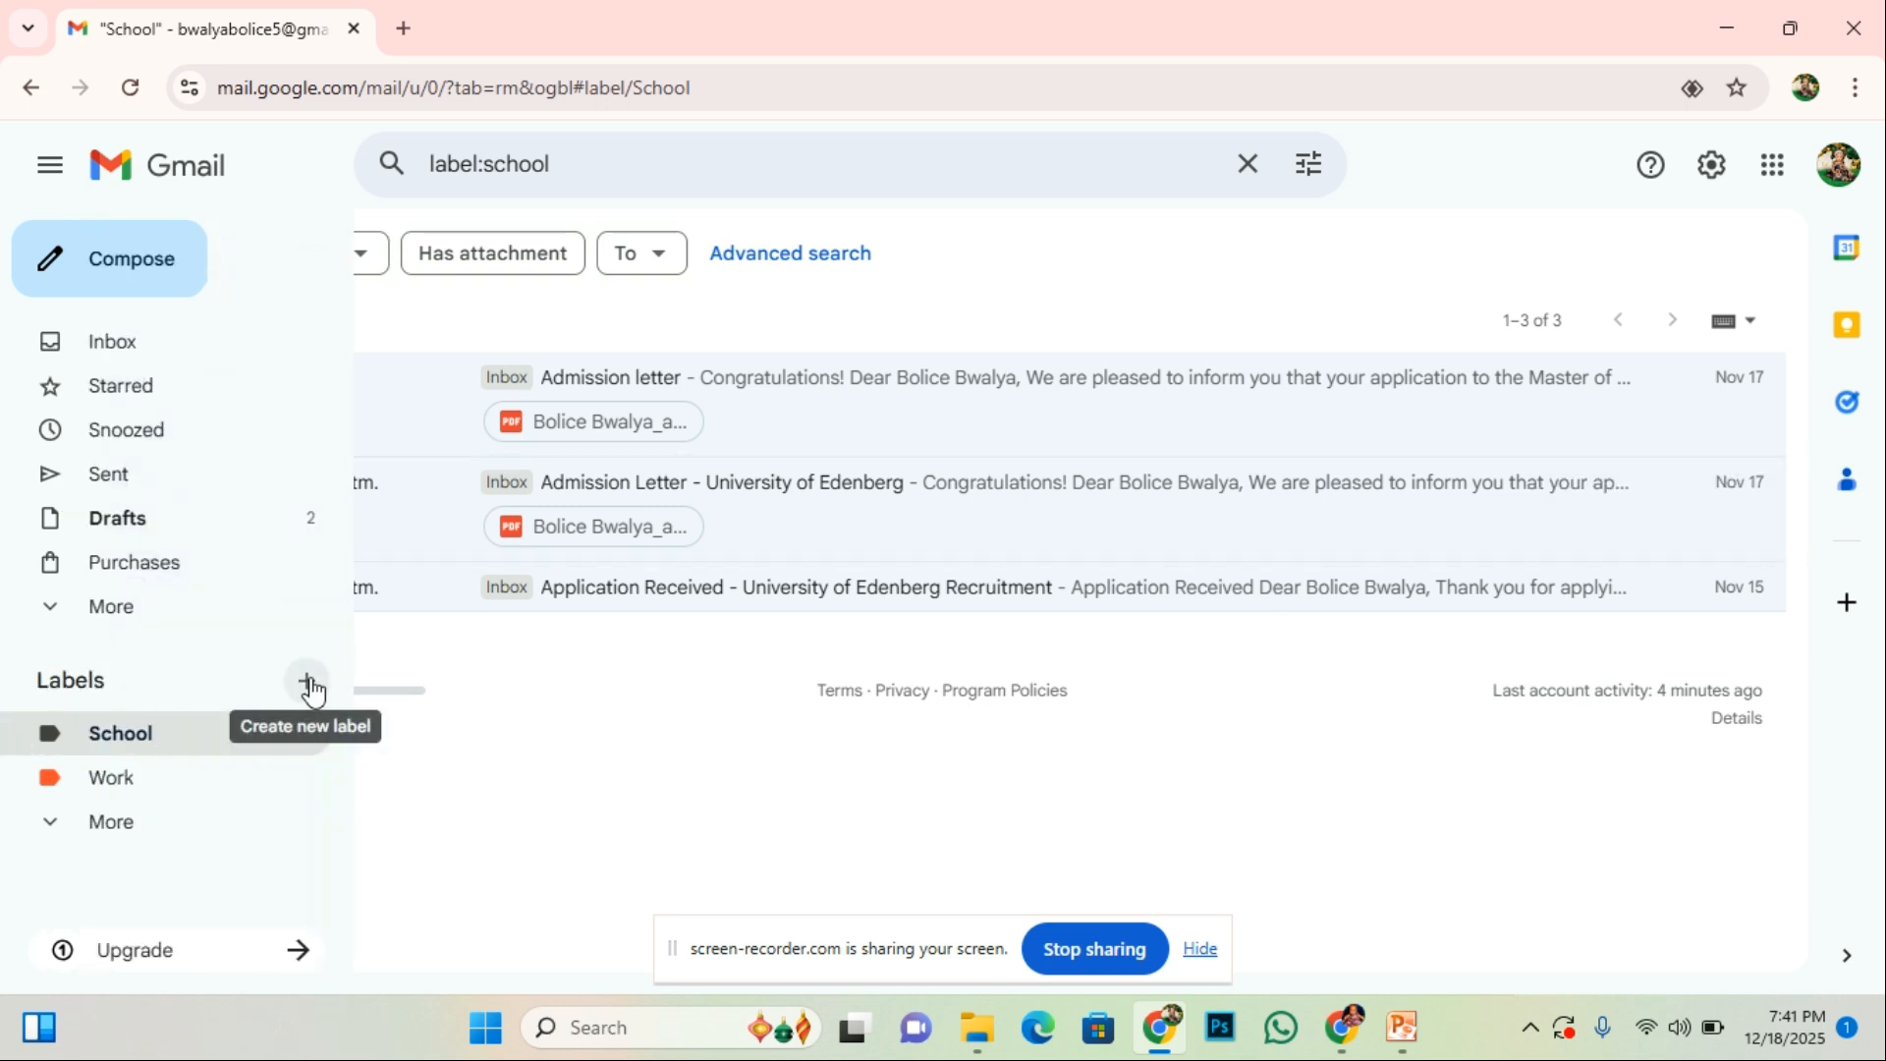
left_click(307, 682)
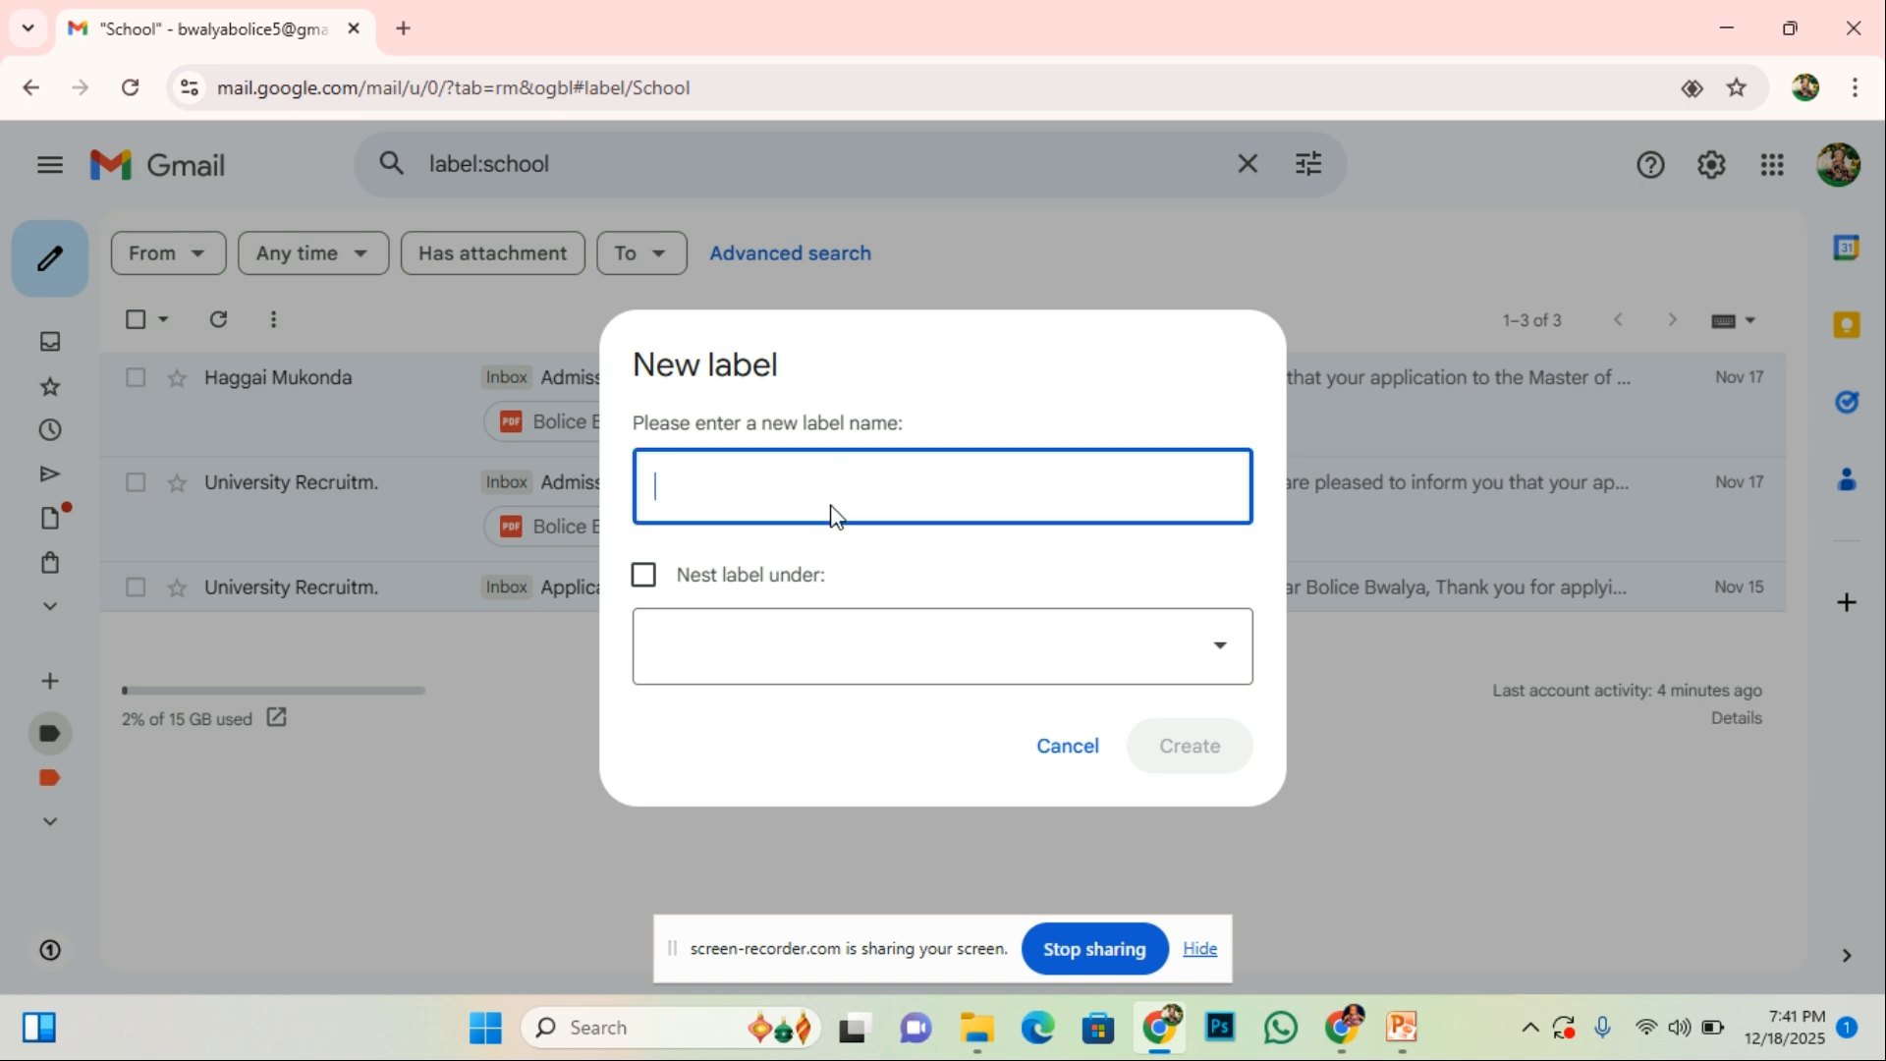
type("Per")
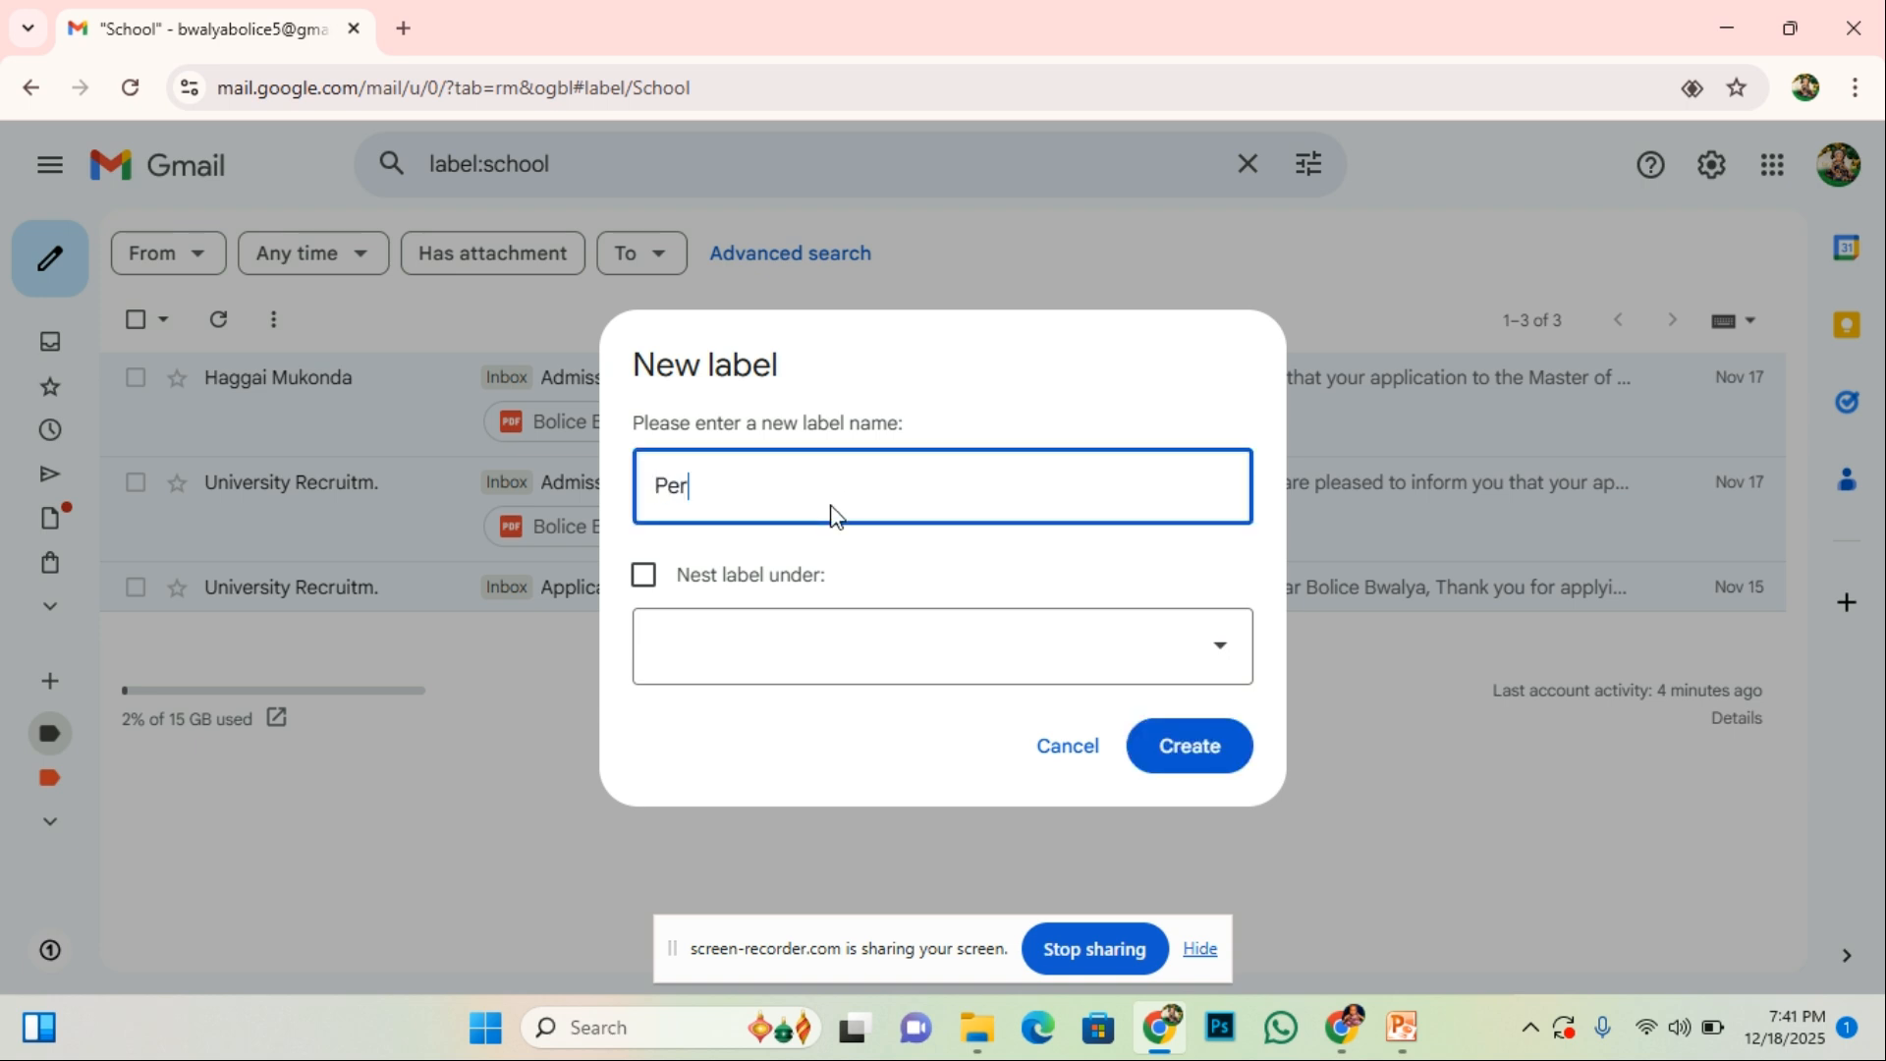
type("sonal")
left_click(904, 647)
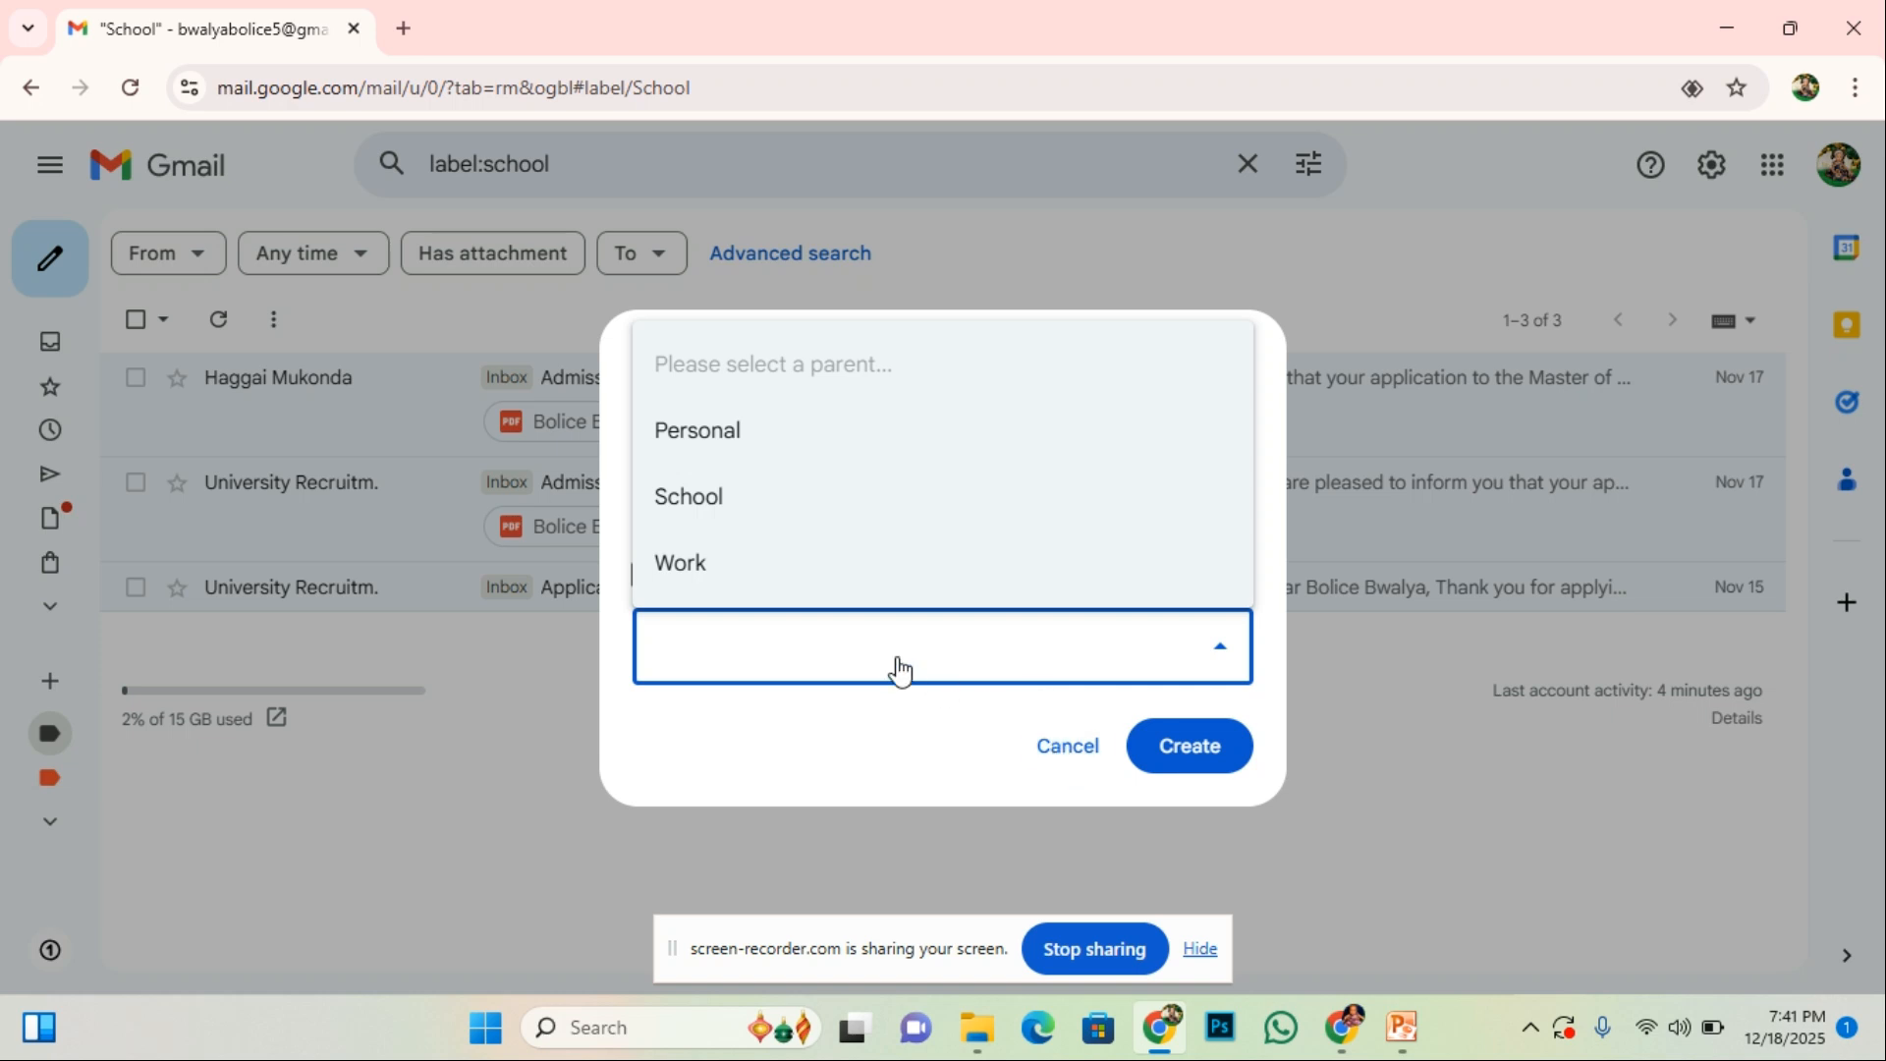
left_click(1411, 684)
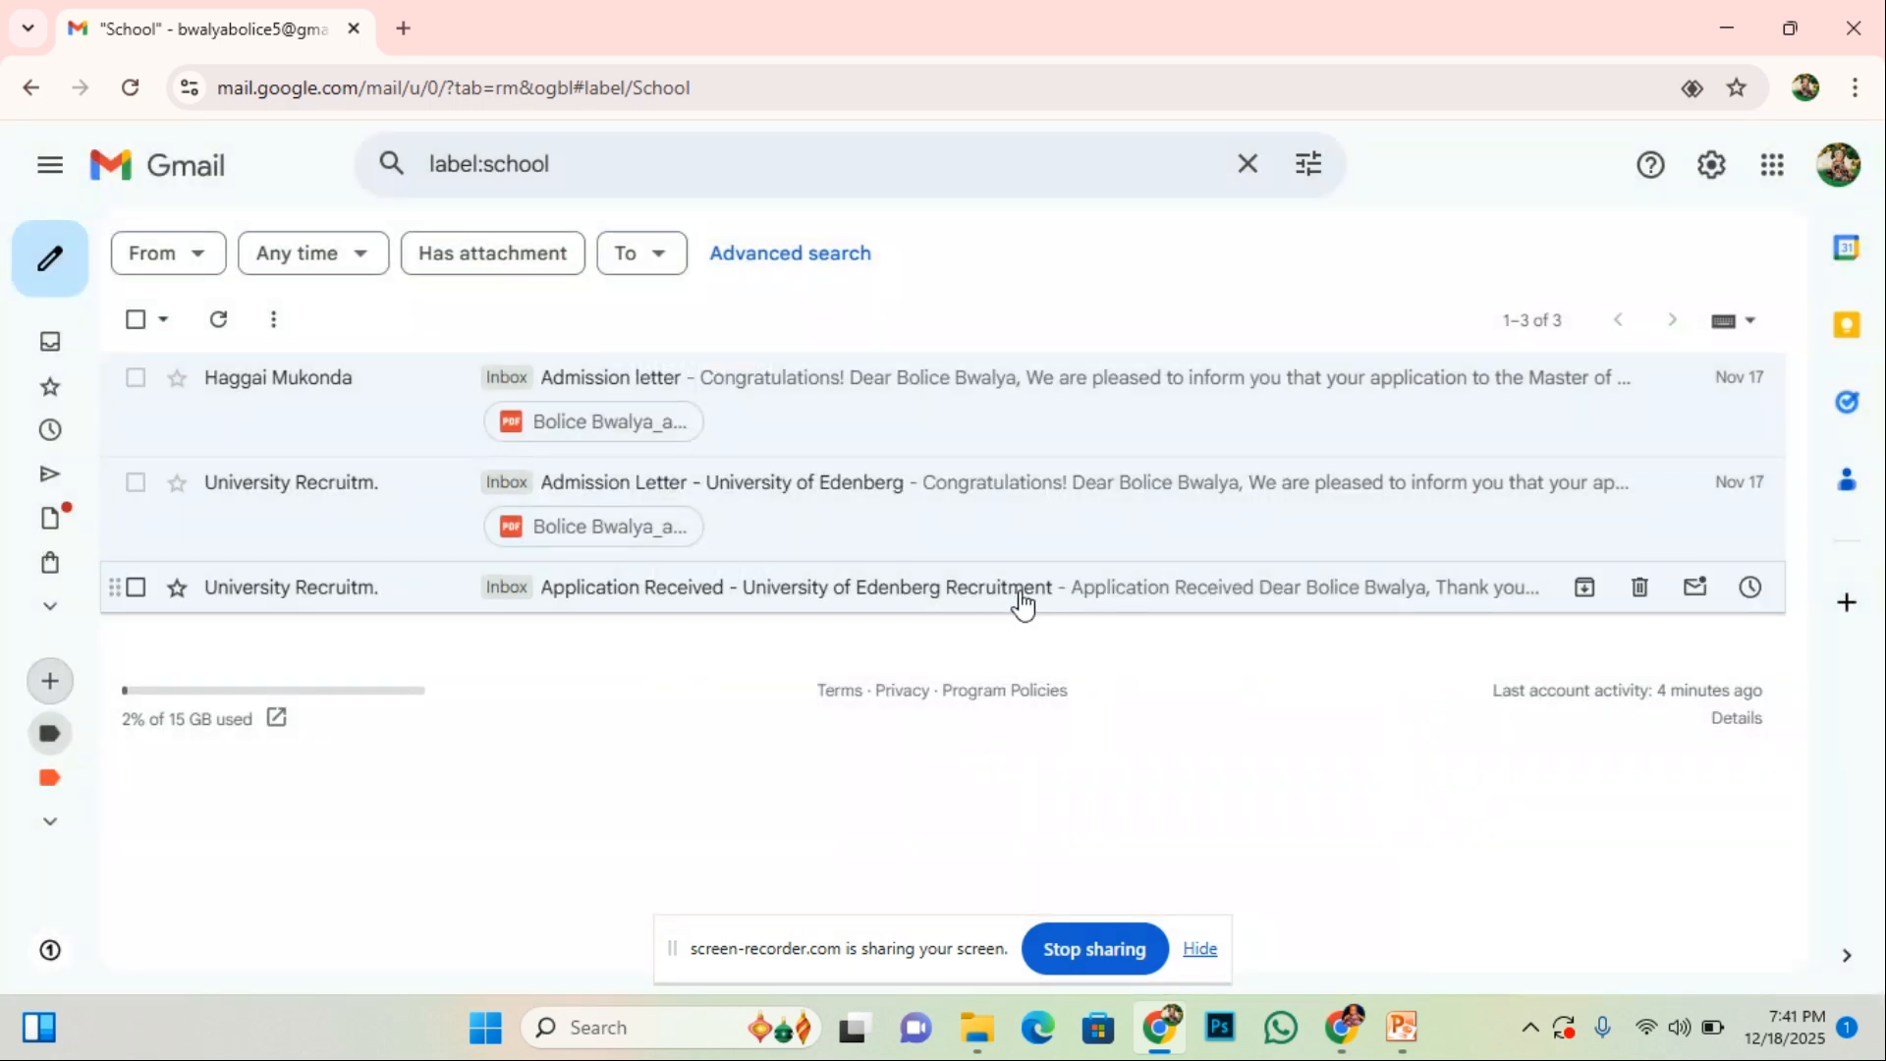
- Create a new label named Personal, nested under the existing Personal label, and dismiss the notification
mouse_move(26, 688)
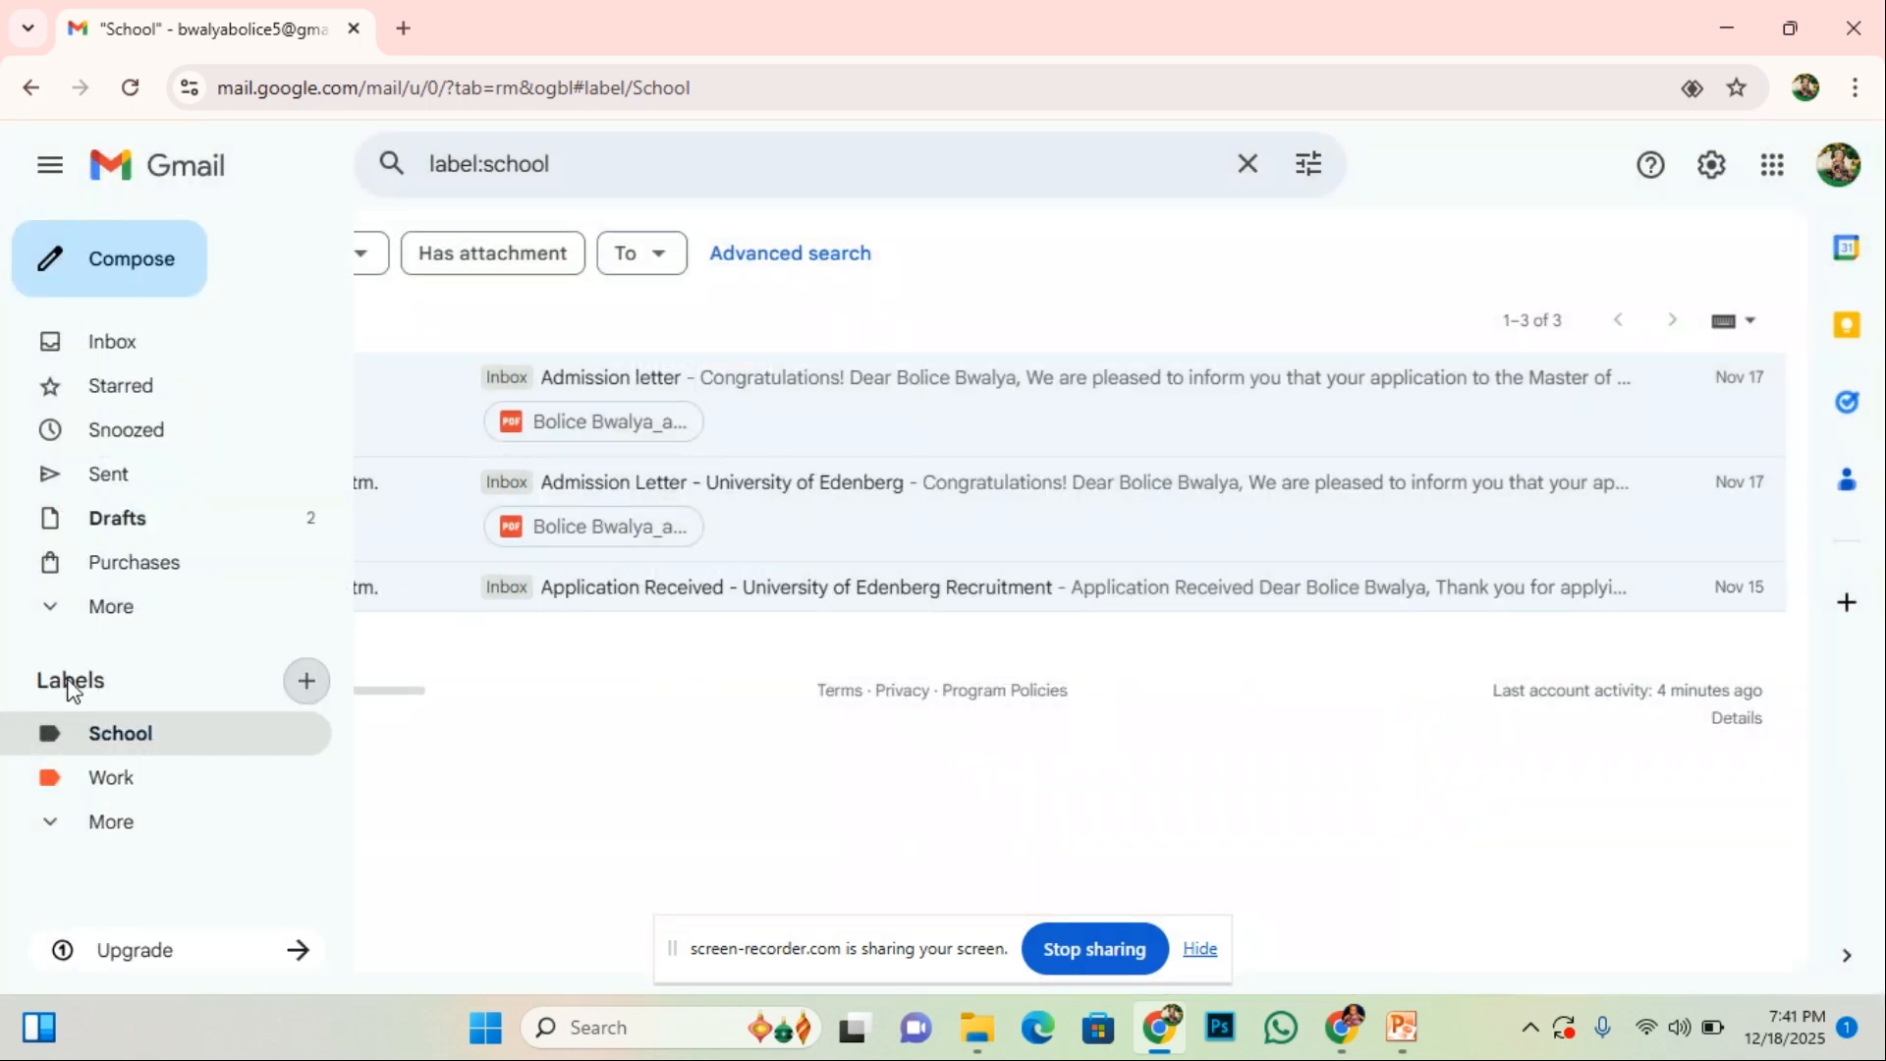
left_click(307, 681)
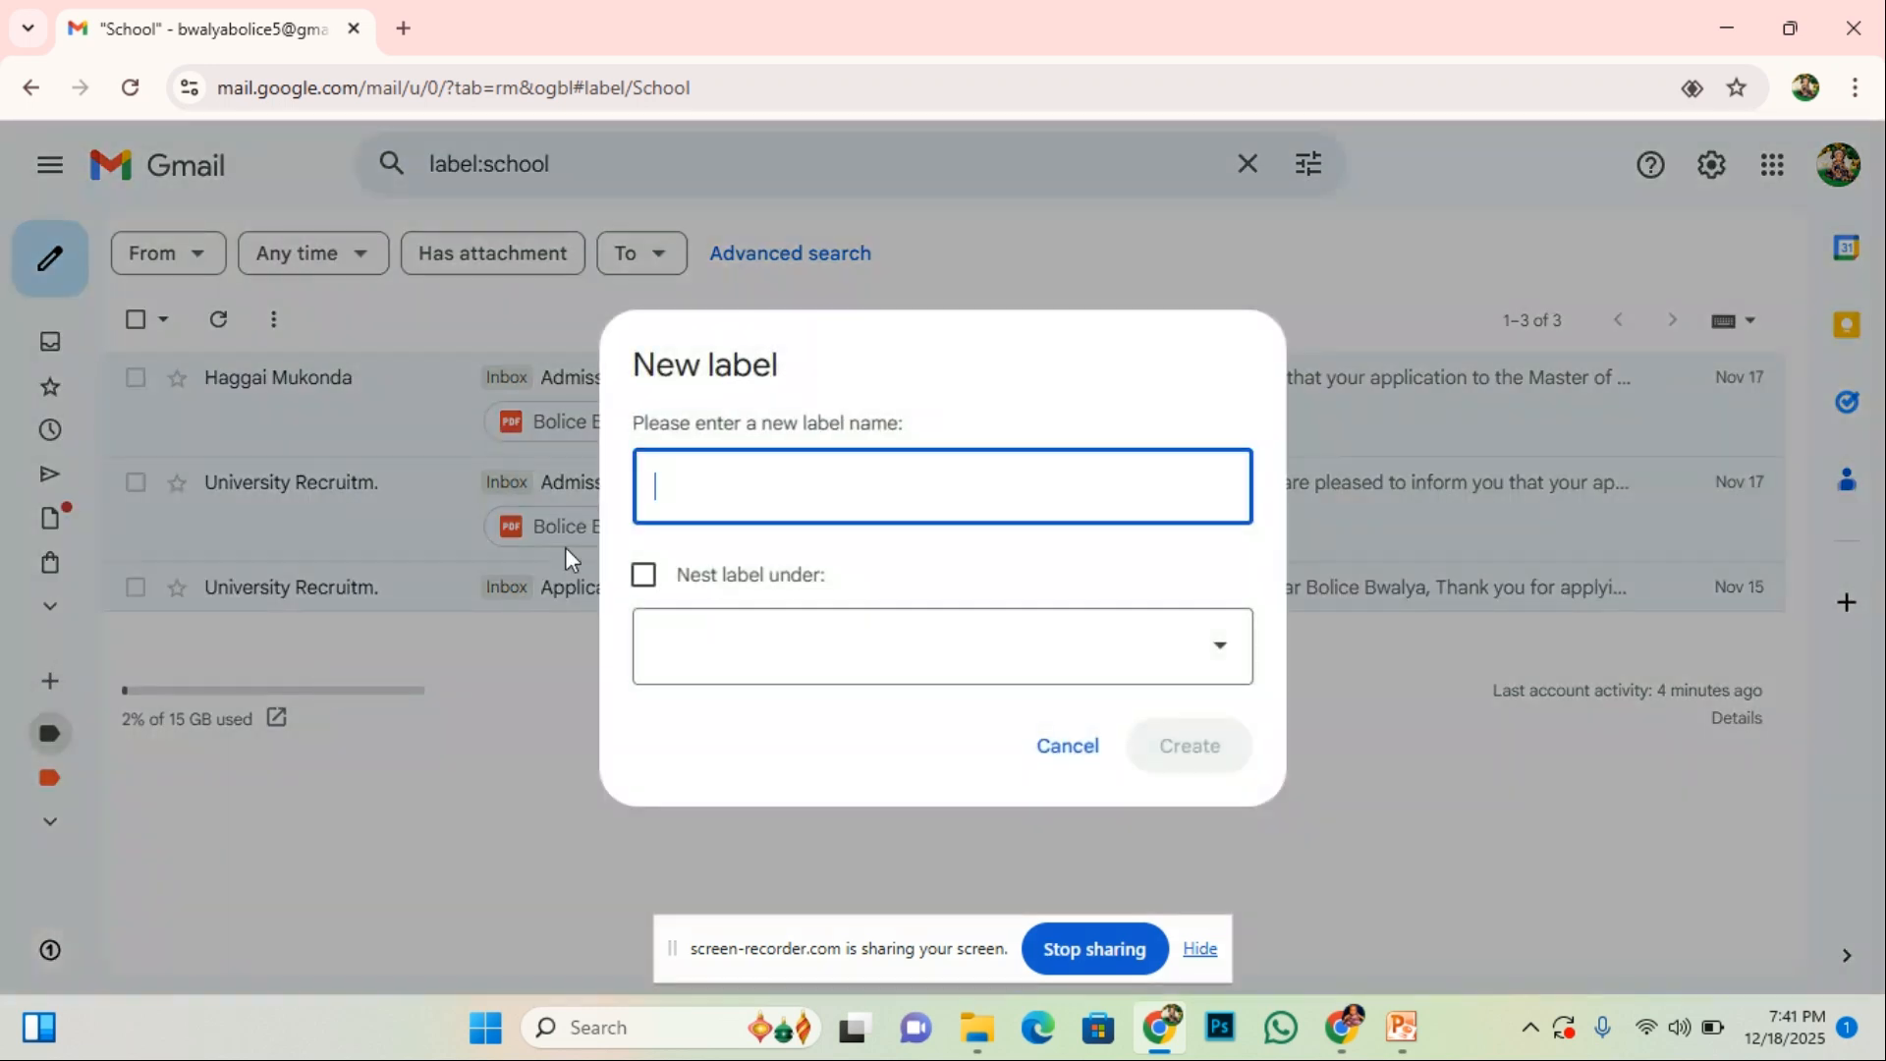
left_click(799, 468)
type("P")
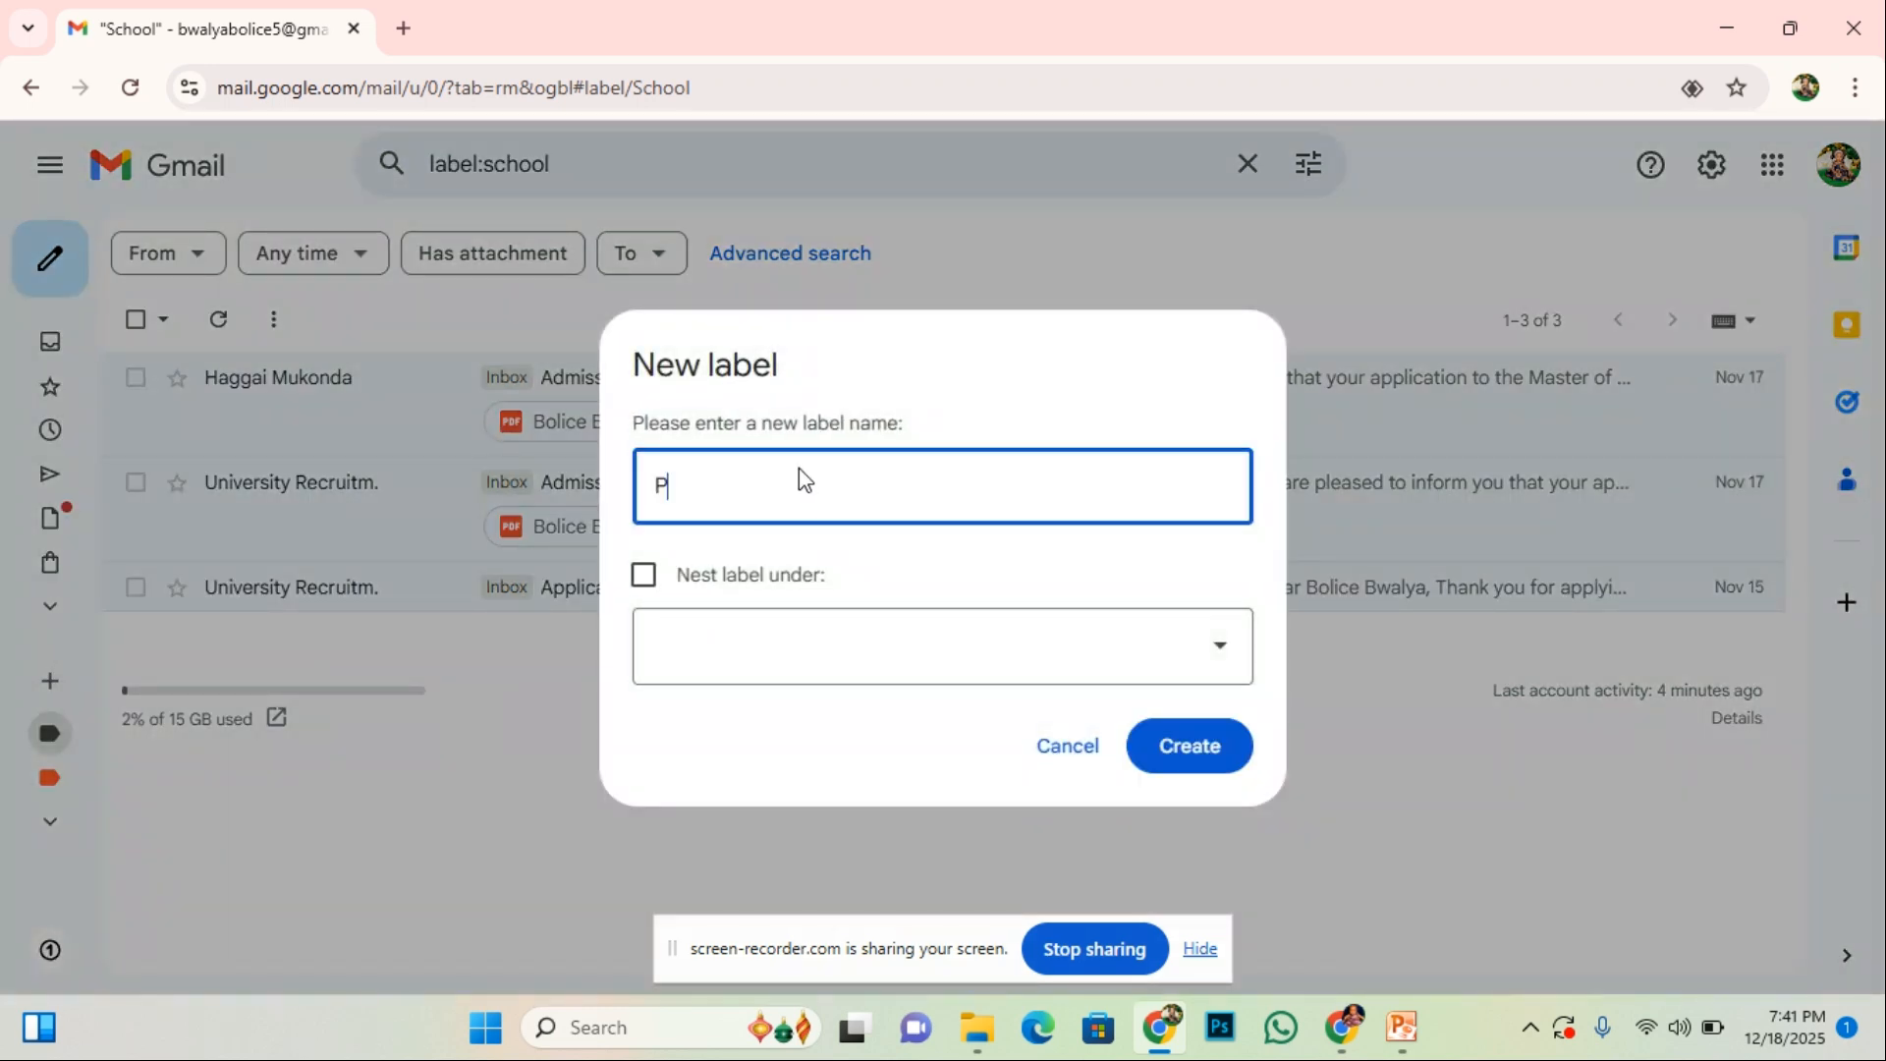
type("ersonal")
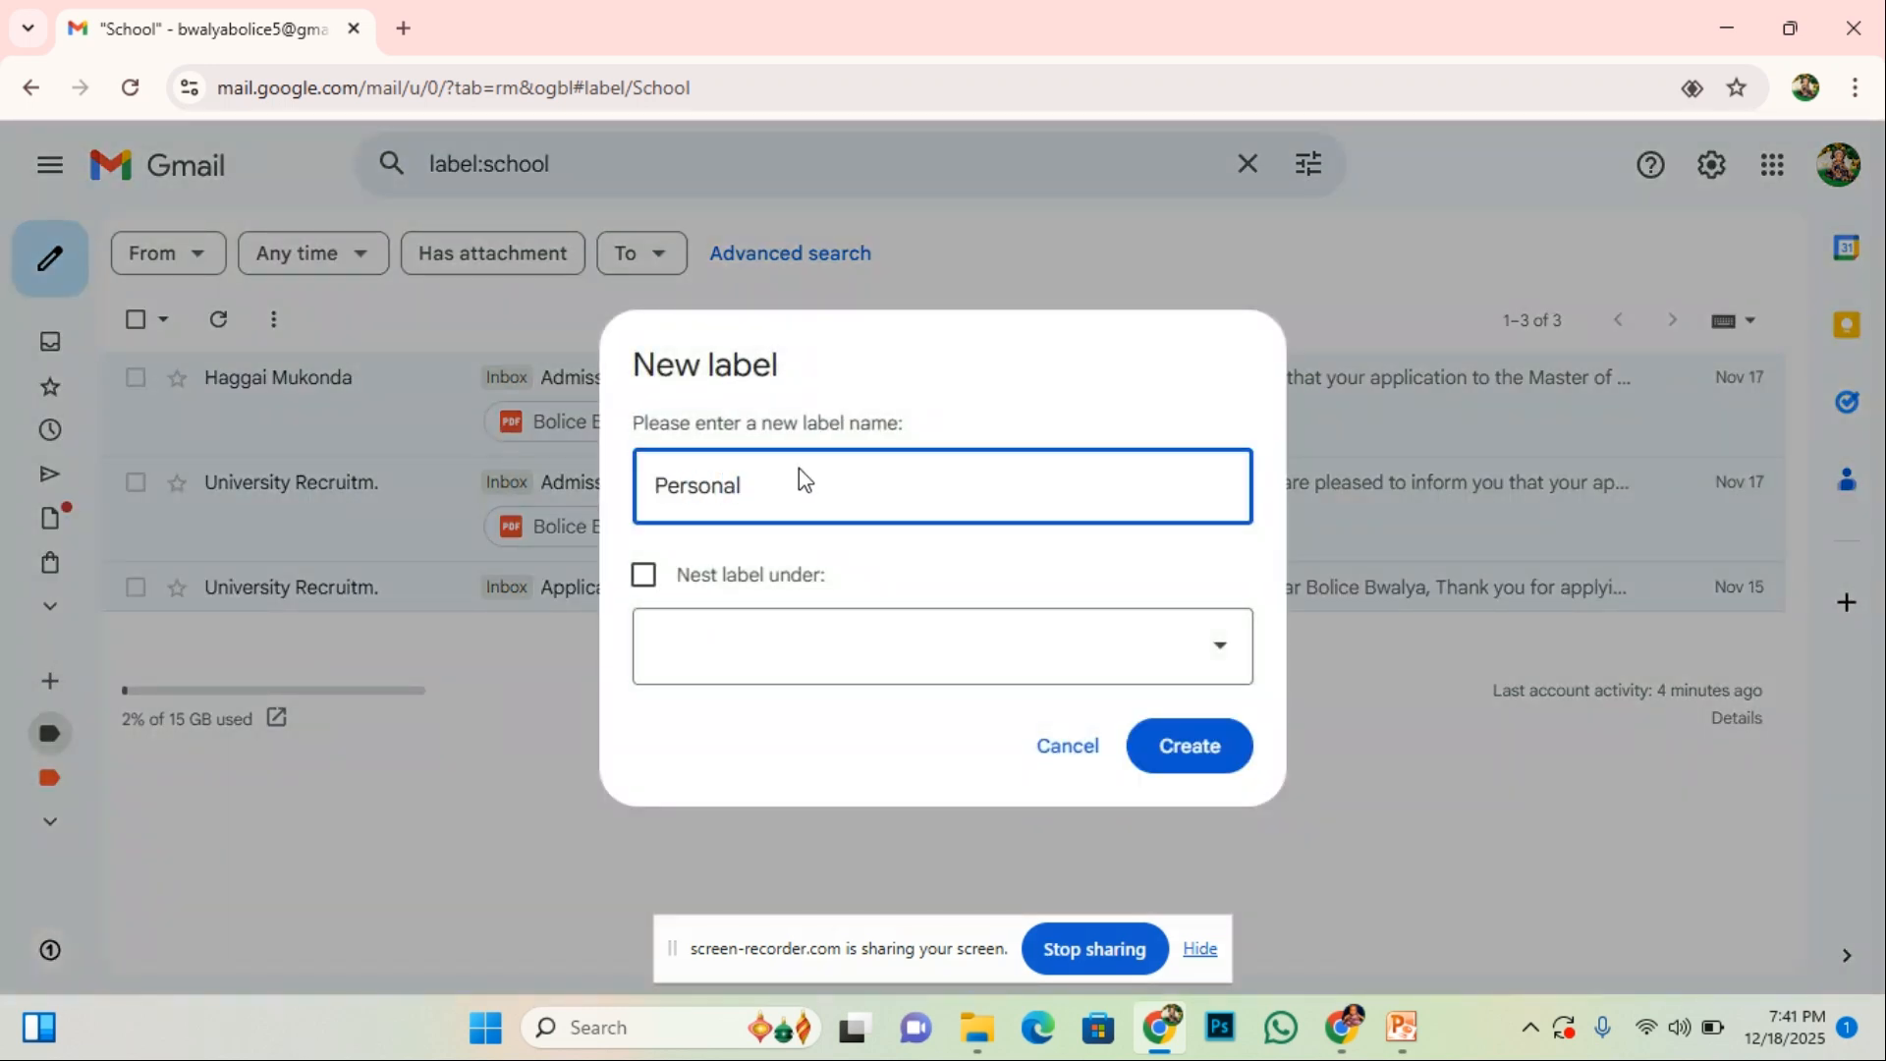
left_click(924, 648)
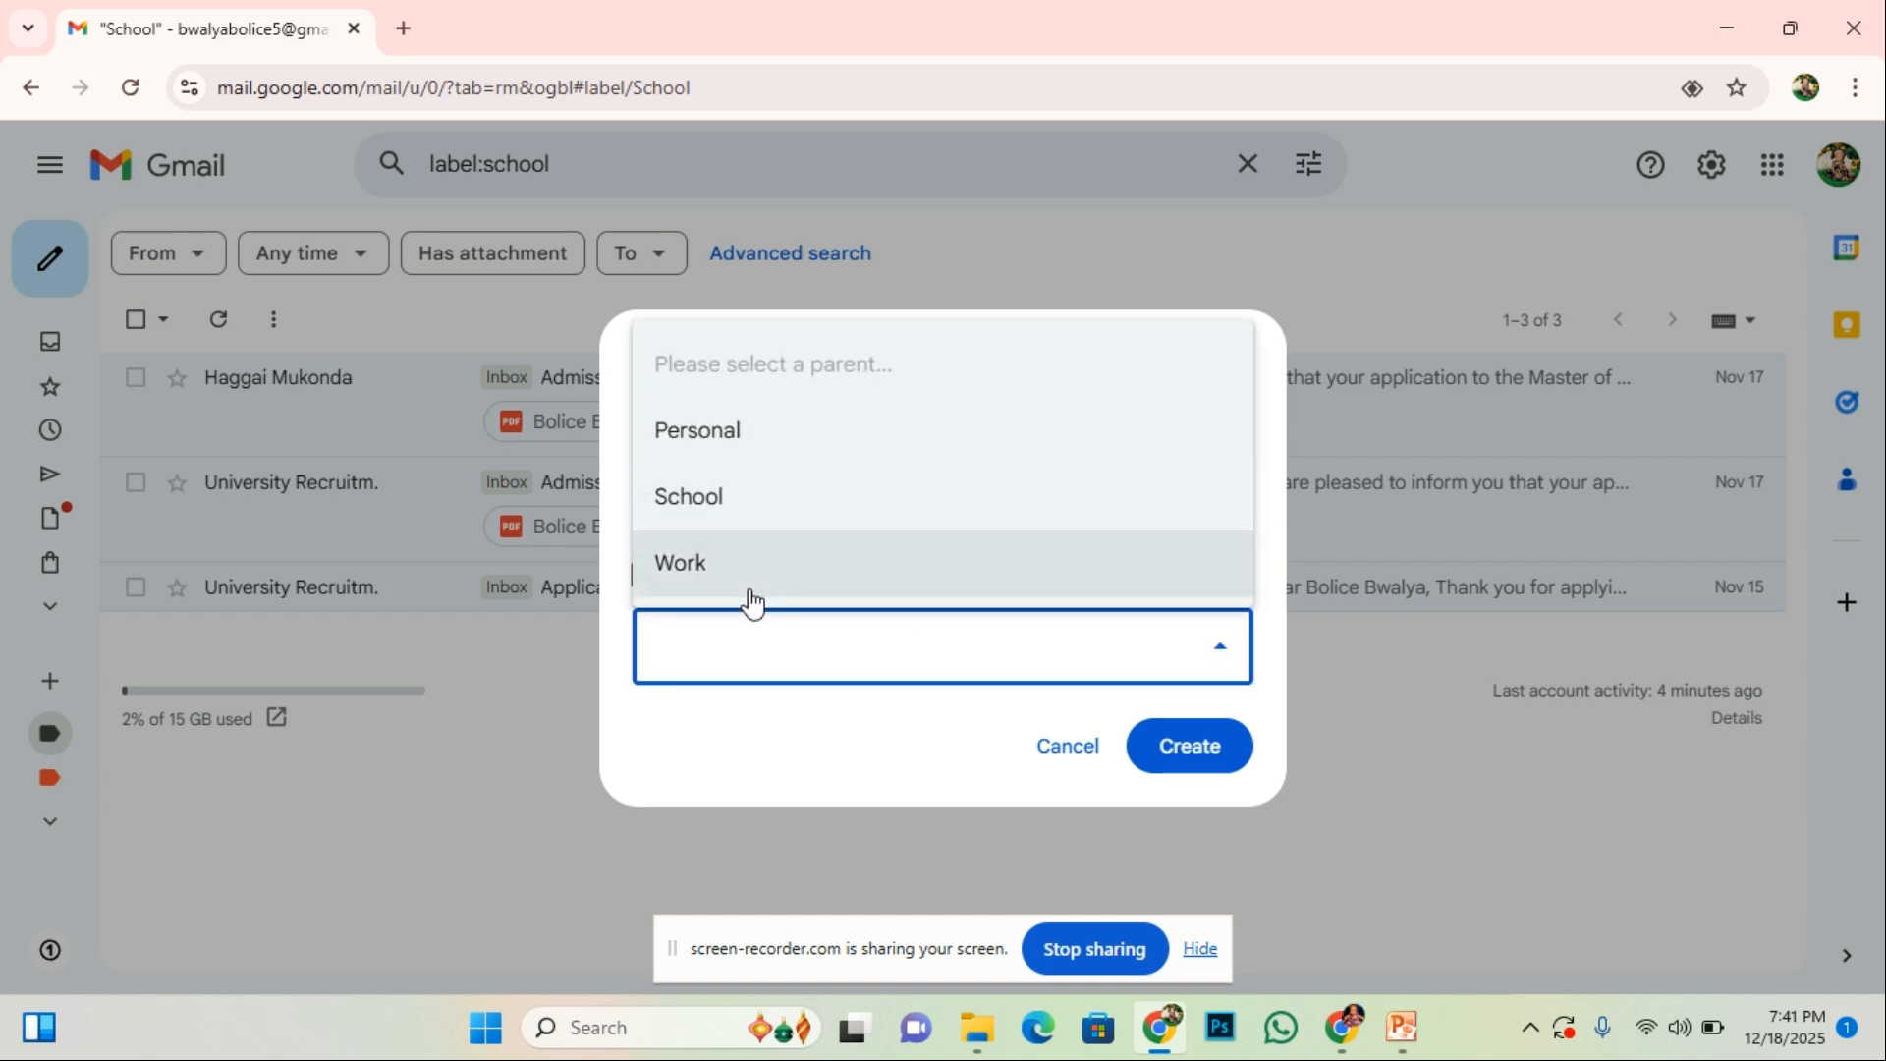
left_click(786, 433)
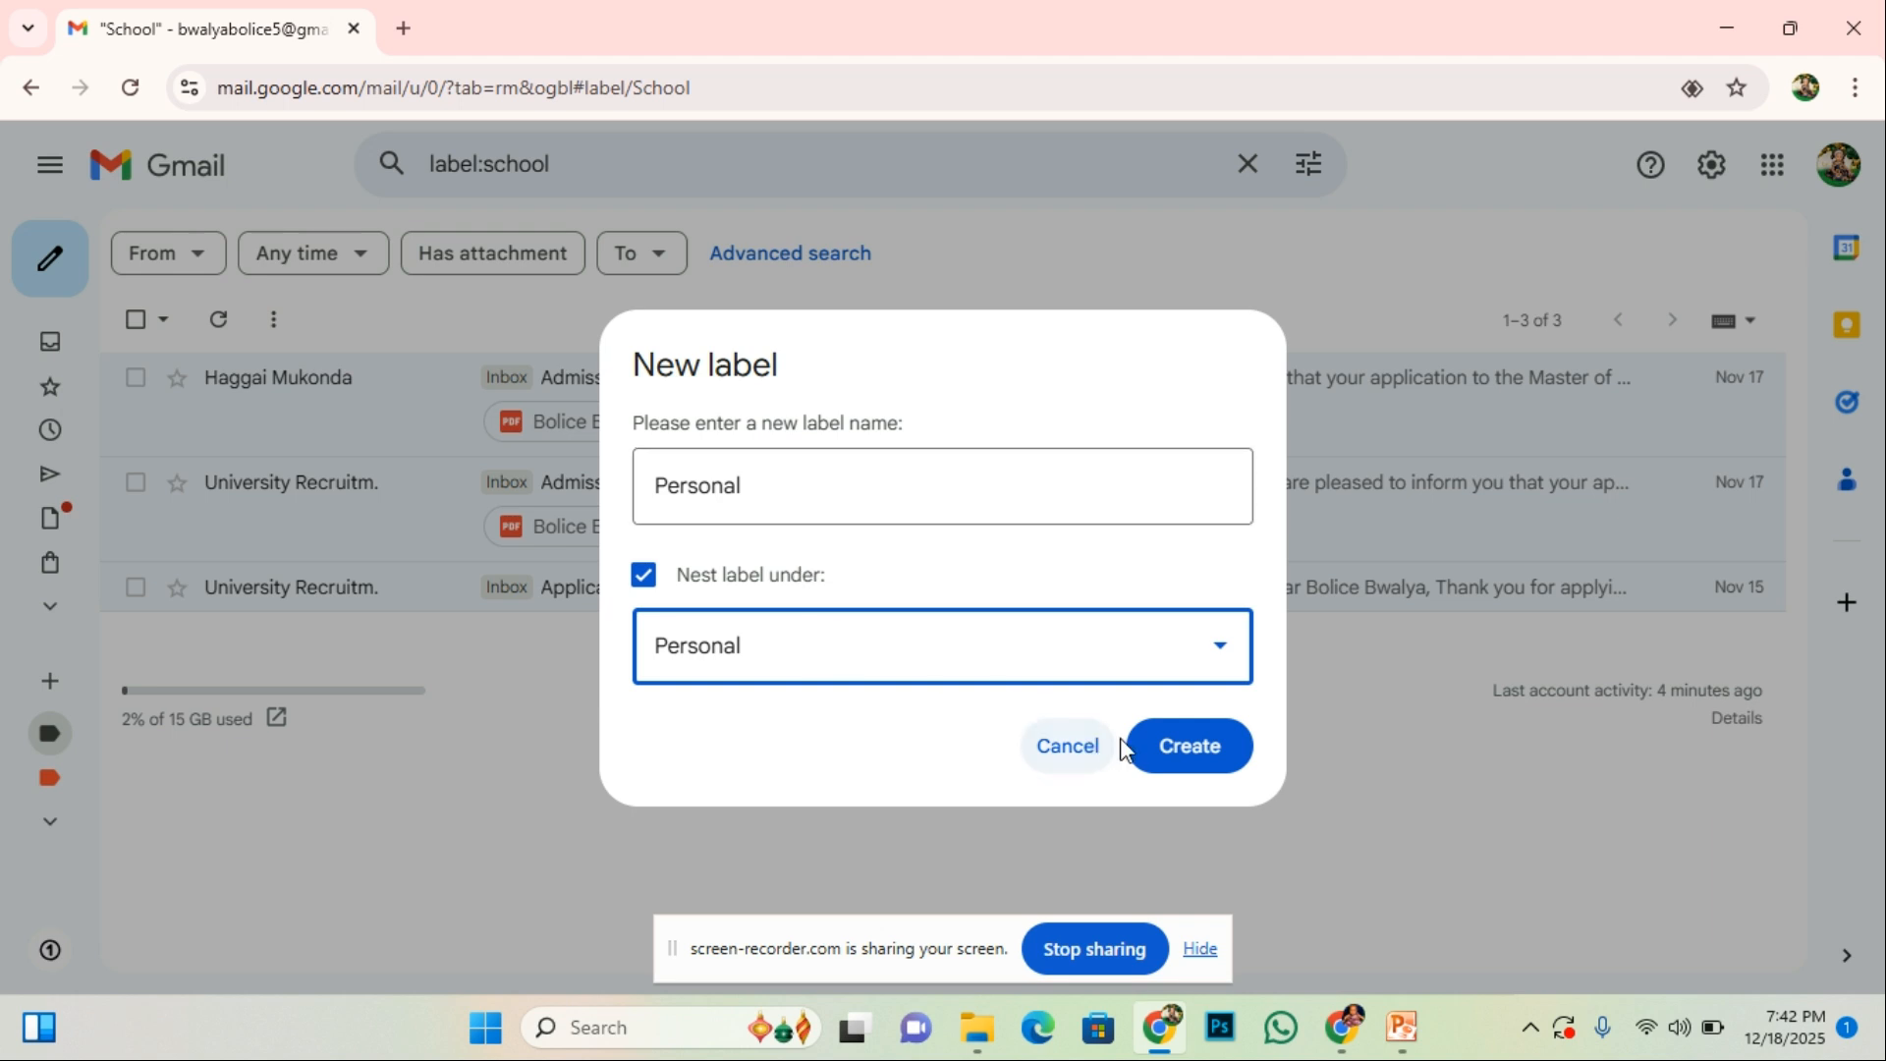
left_click(1183, 754)
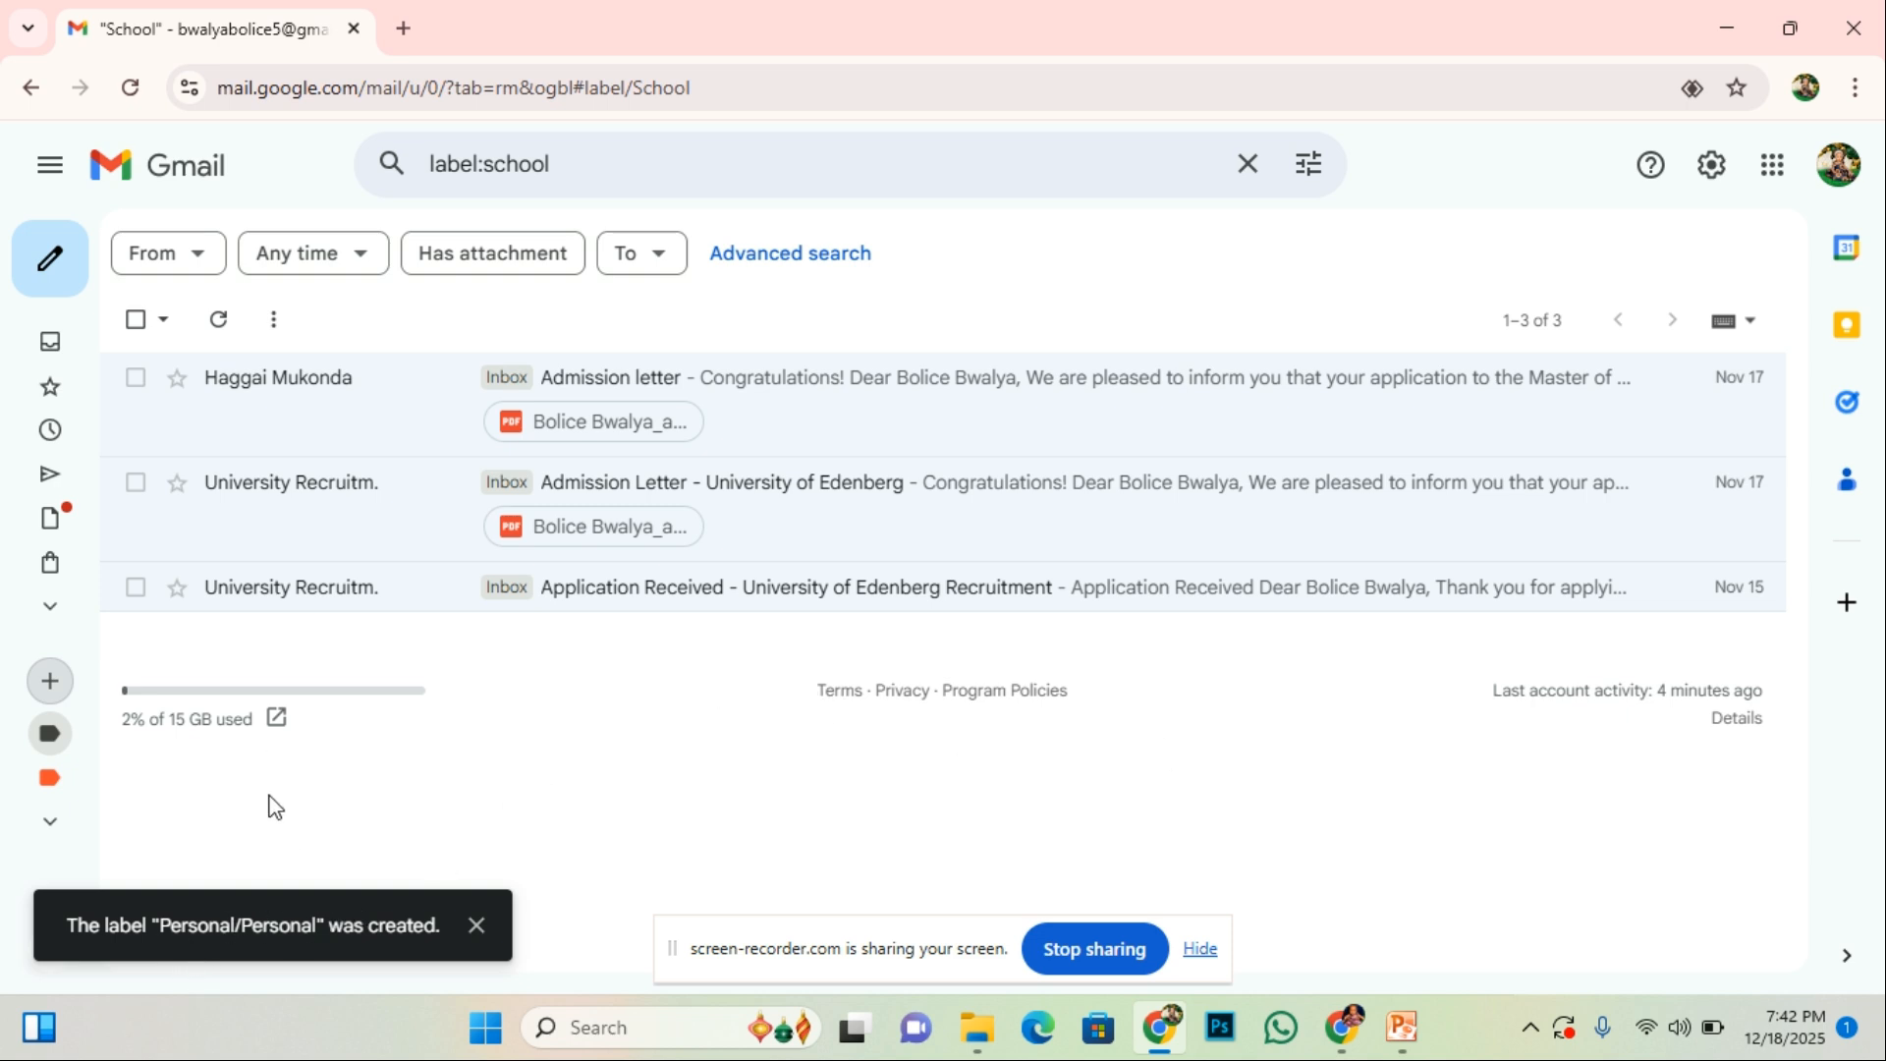
left_click(478, 925)
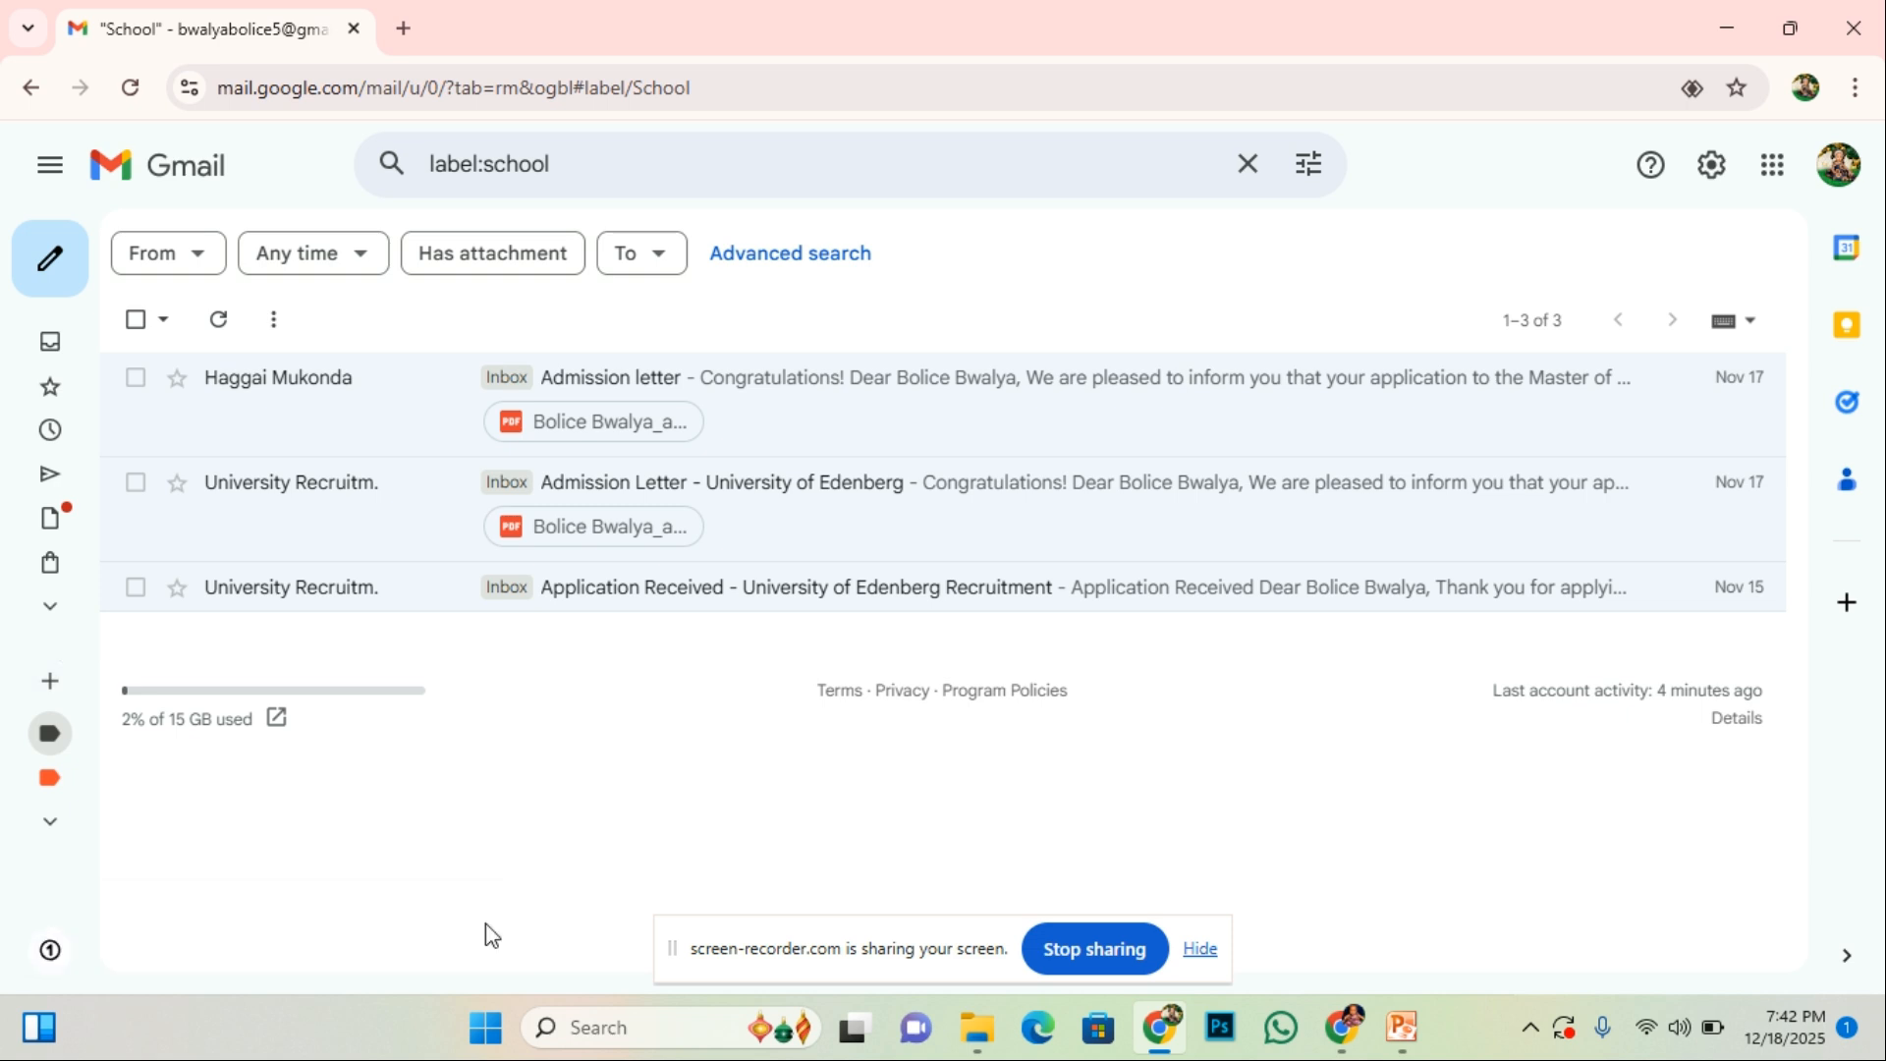
- Expand the full label list and view the emails filed under the parent Personal label
left_click(54, 823)
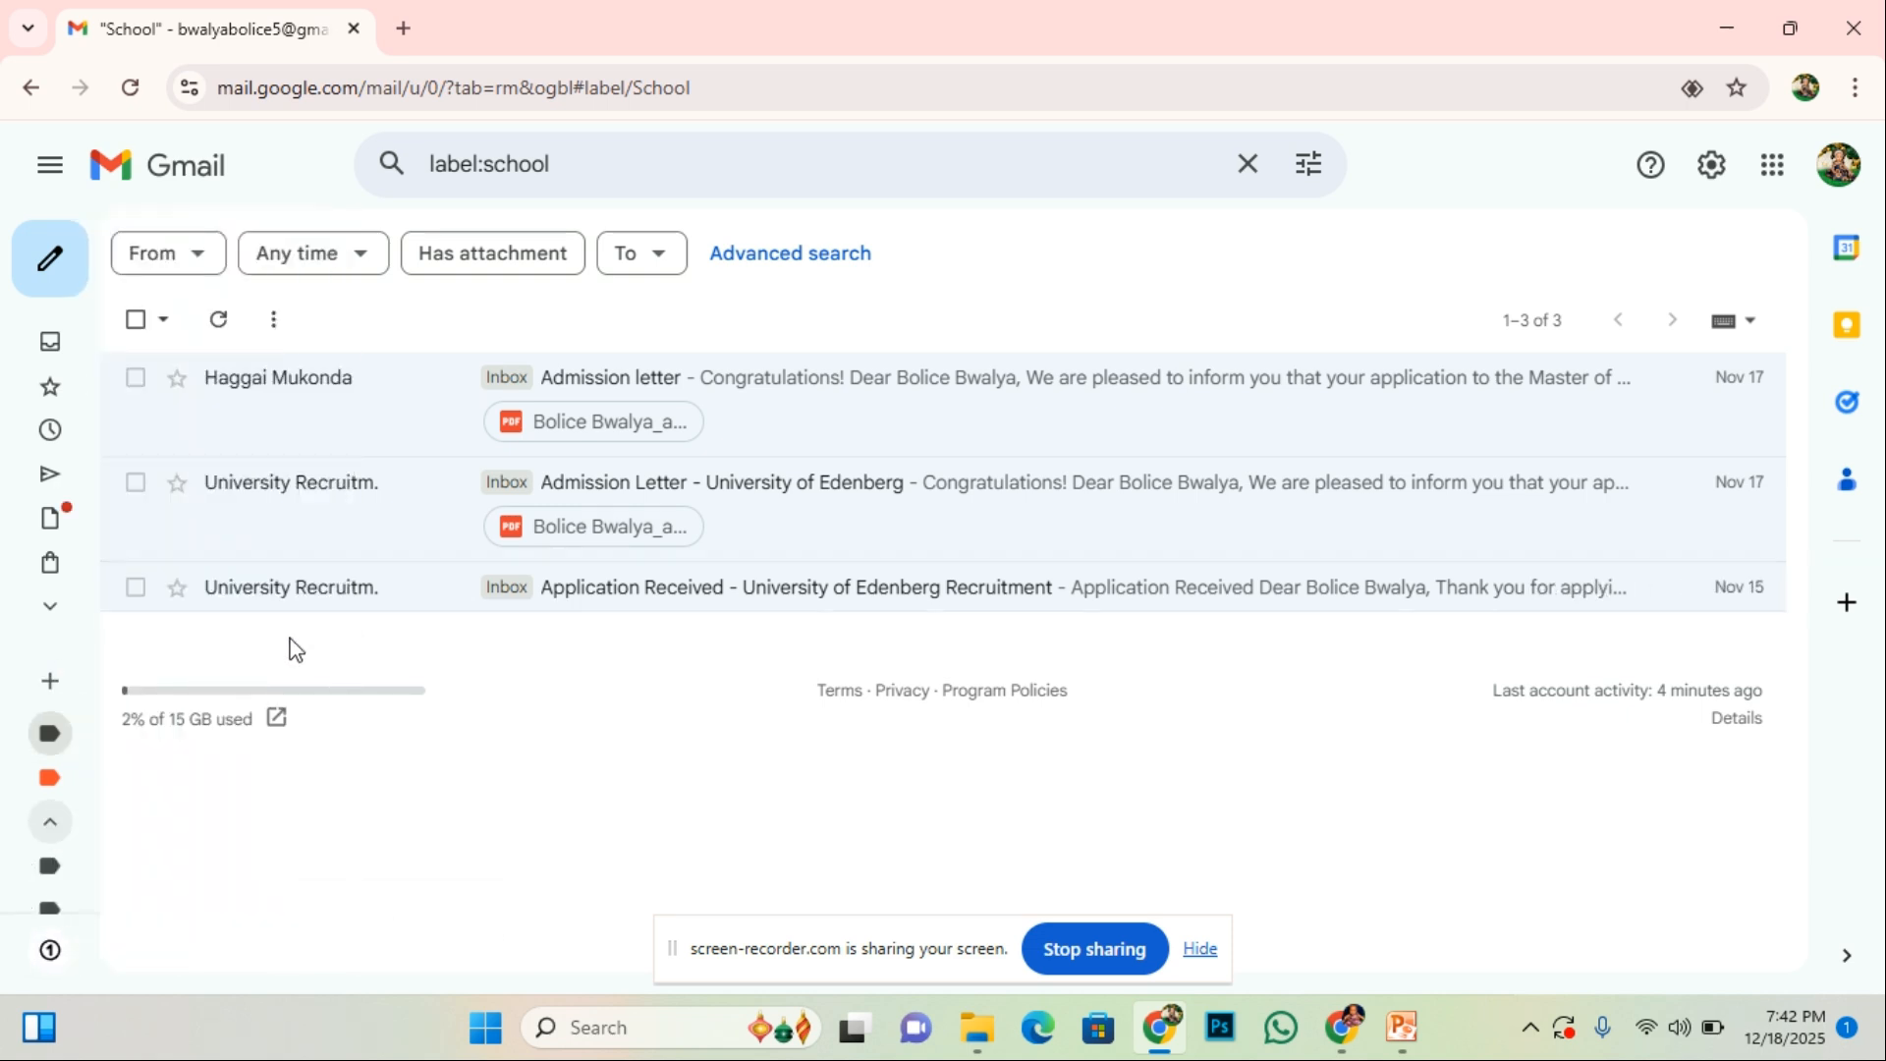
mouse_move(50, 855)
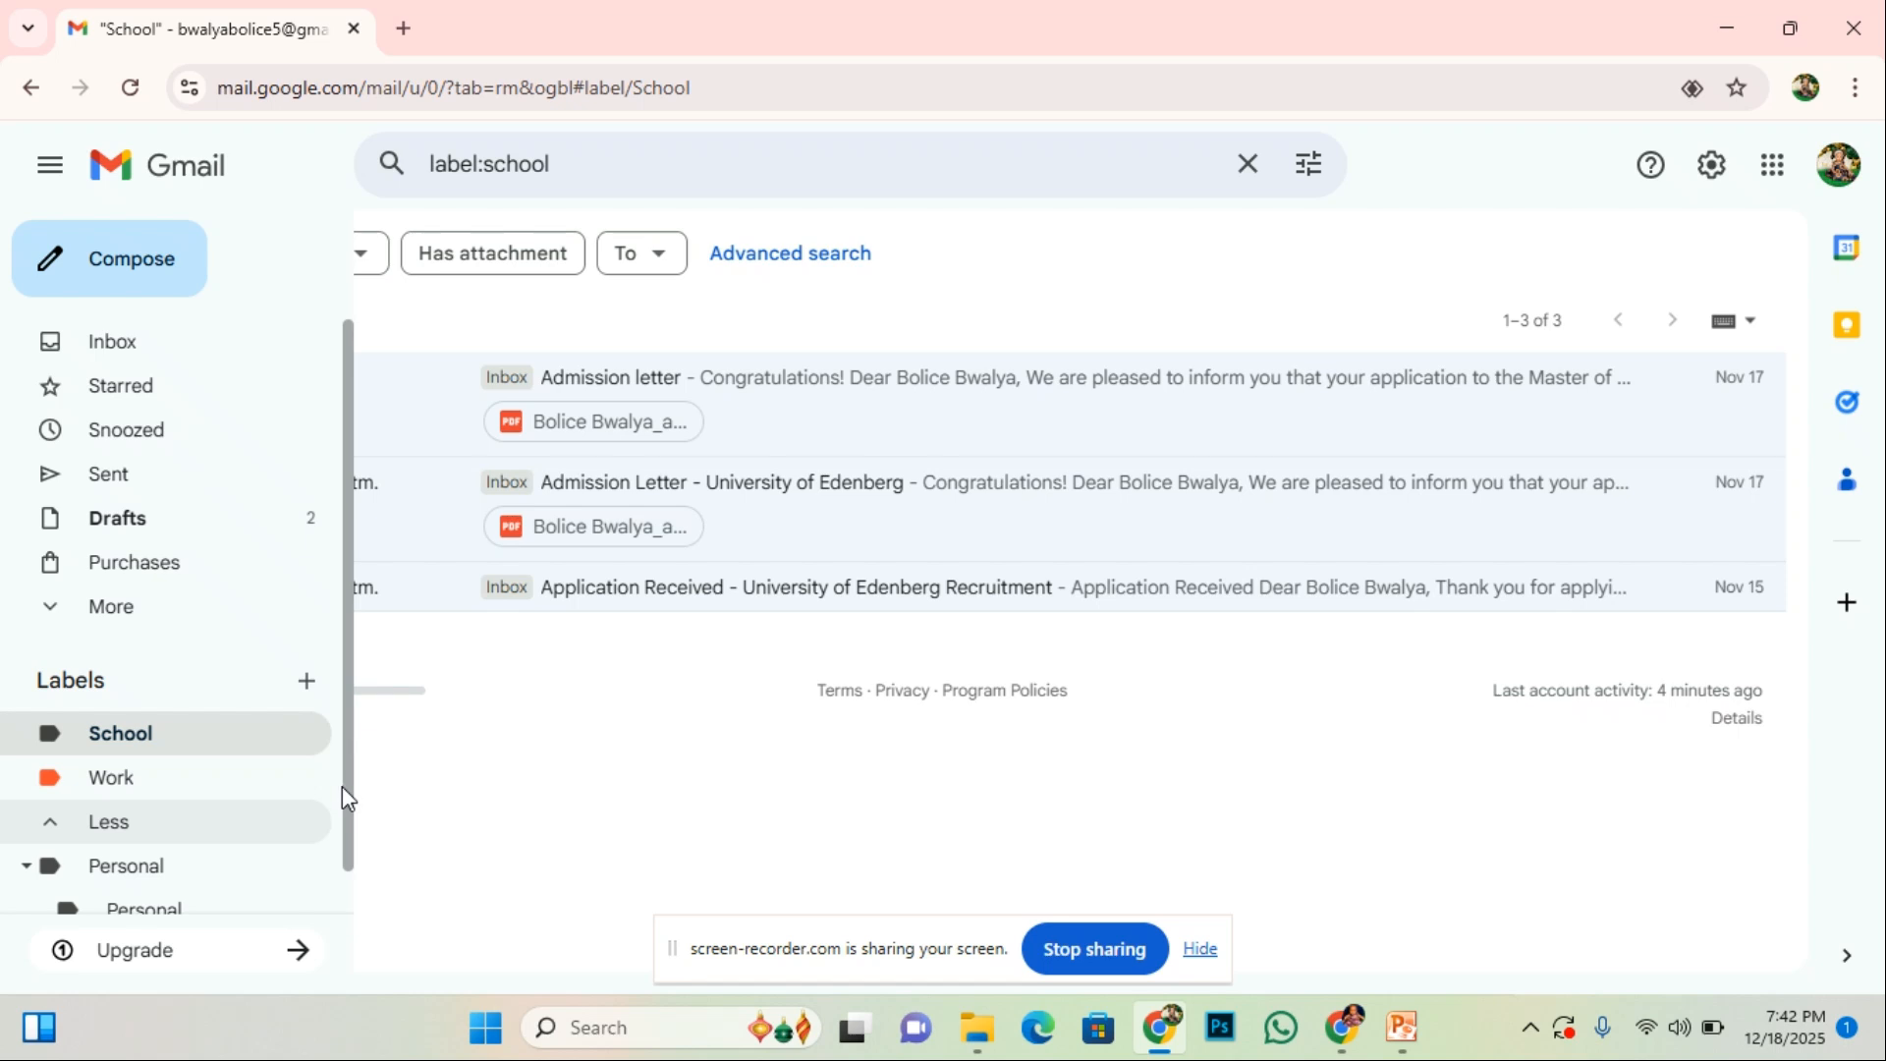
left_click_drag(345, 798, 345, 872)
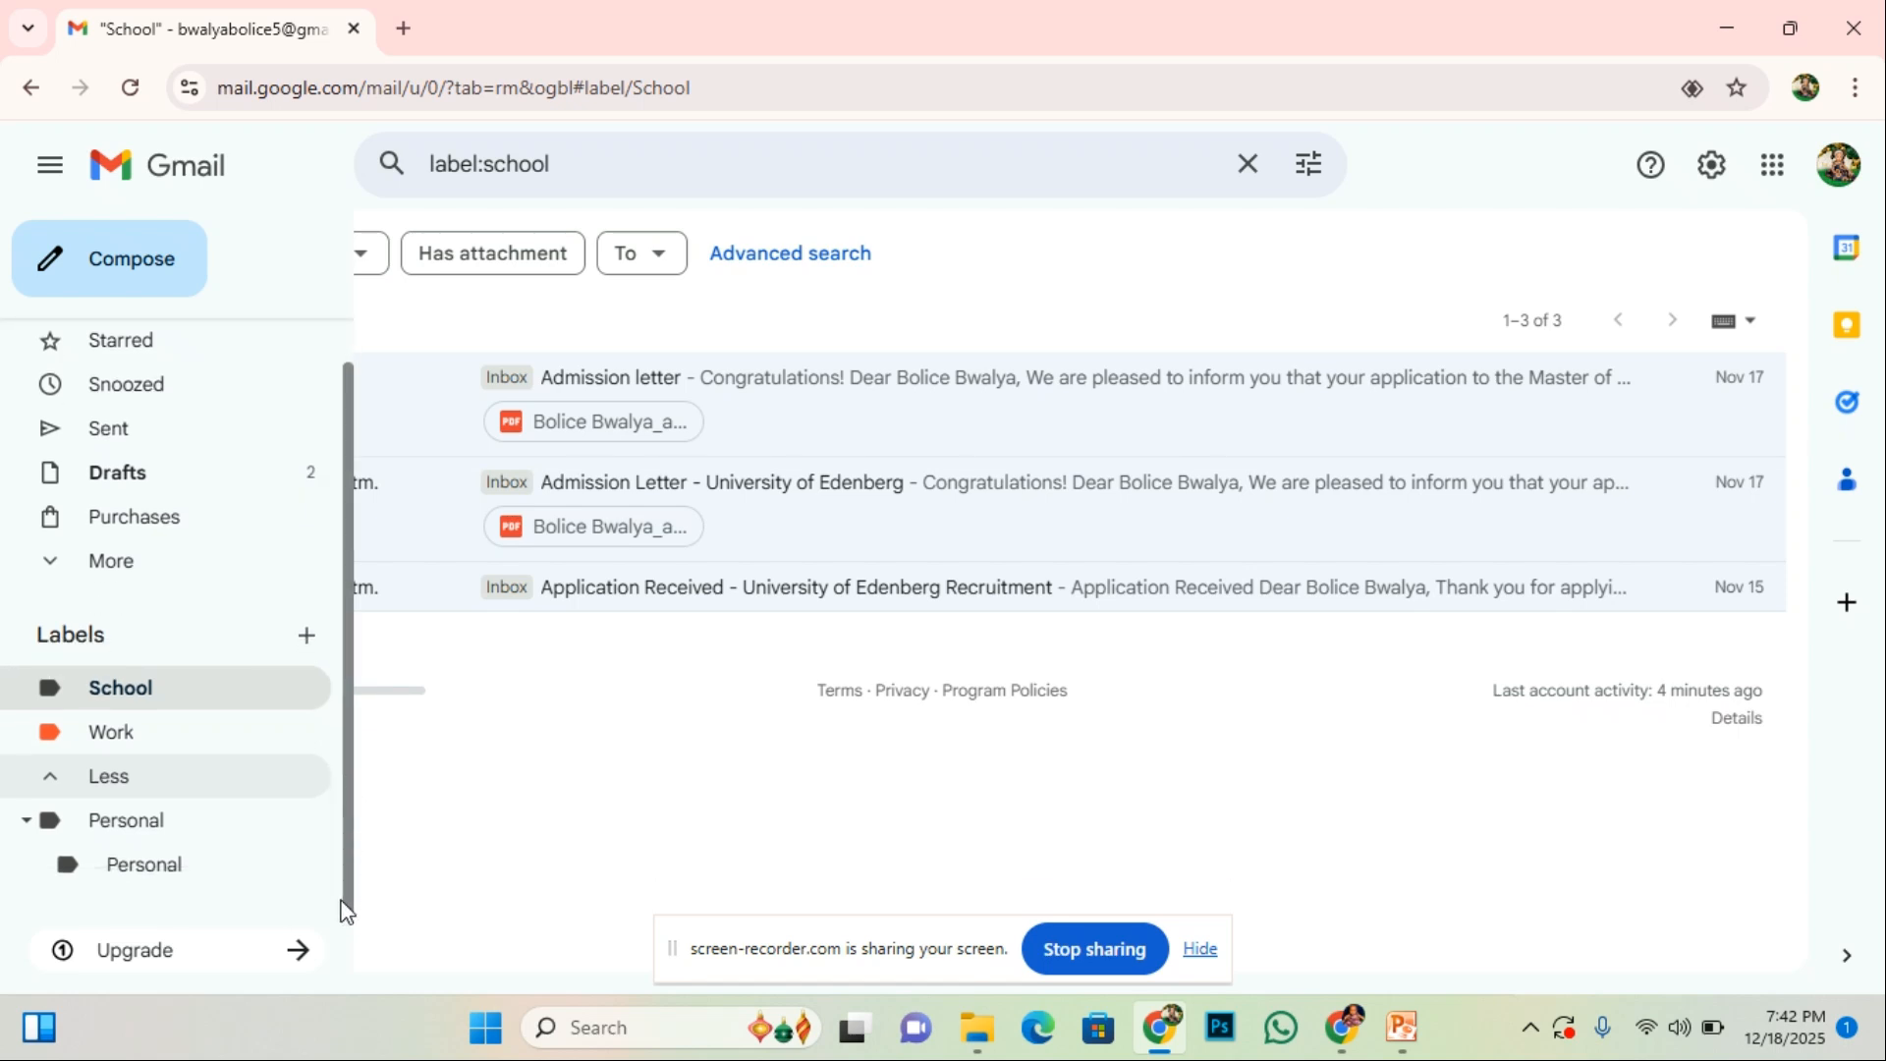
left_click(130, 837)
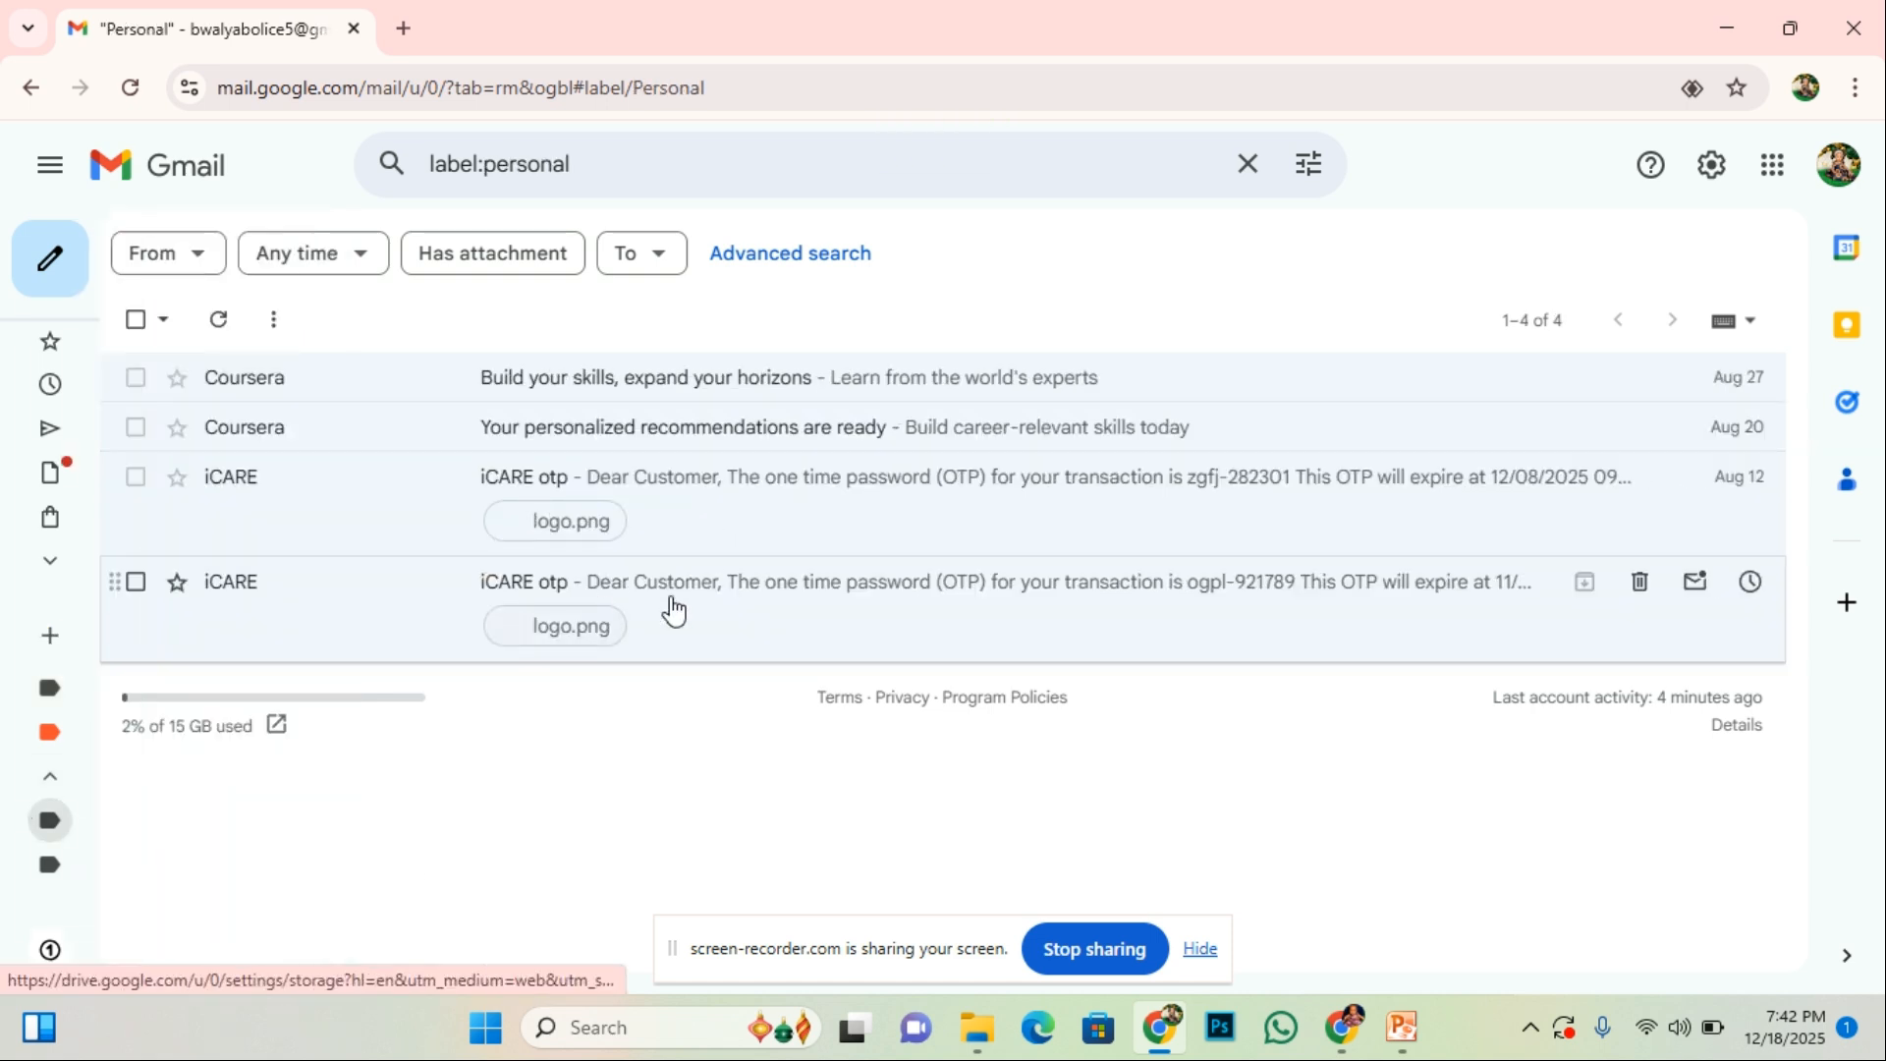
- View the nested Personal label's contents, then go back to the parent Personal label
mouse_move(54, 732)
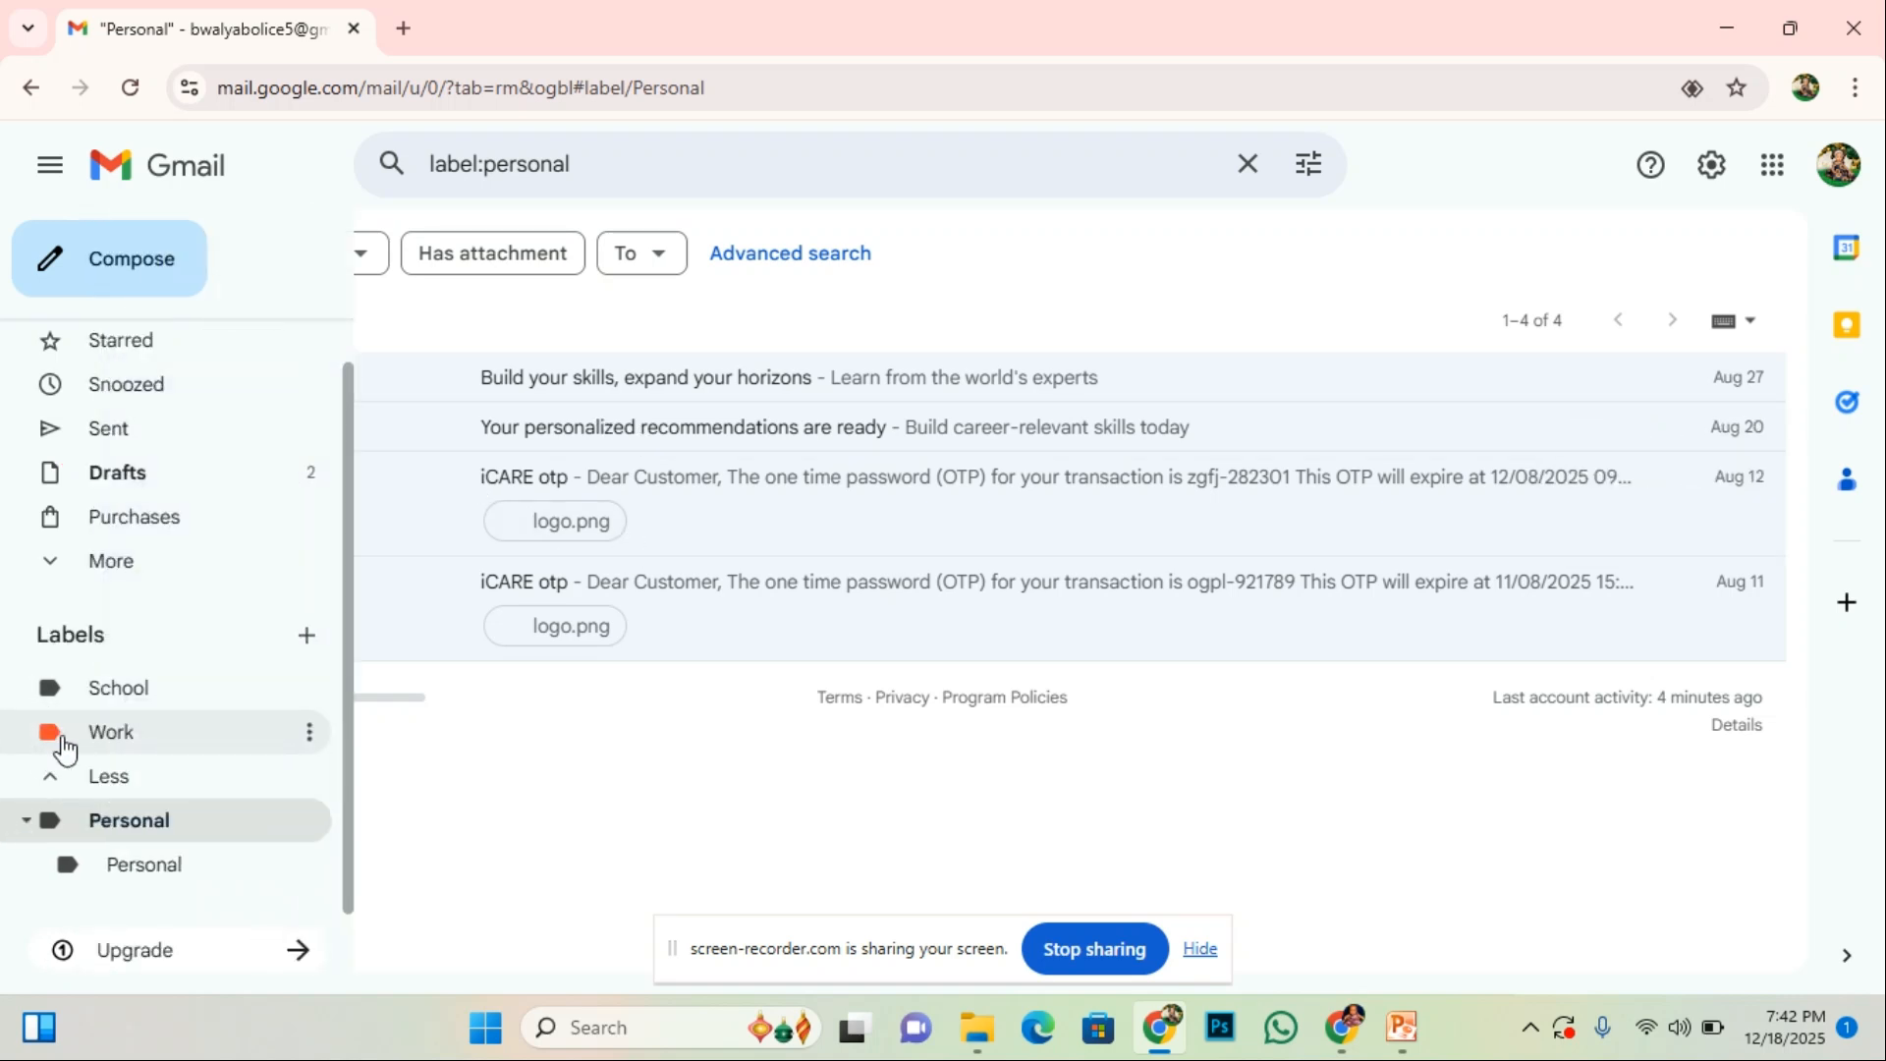
left_click(197, 880)
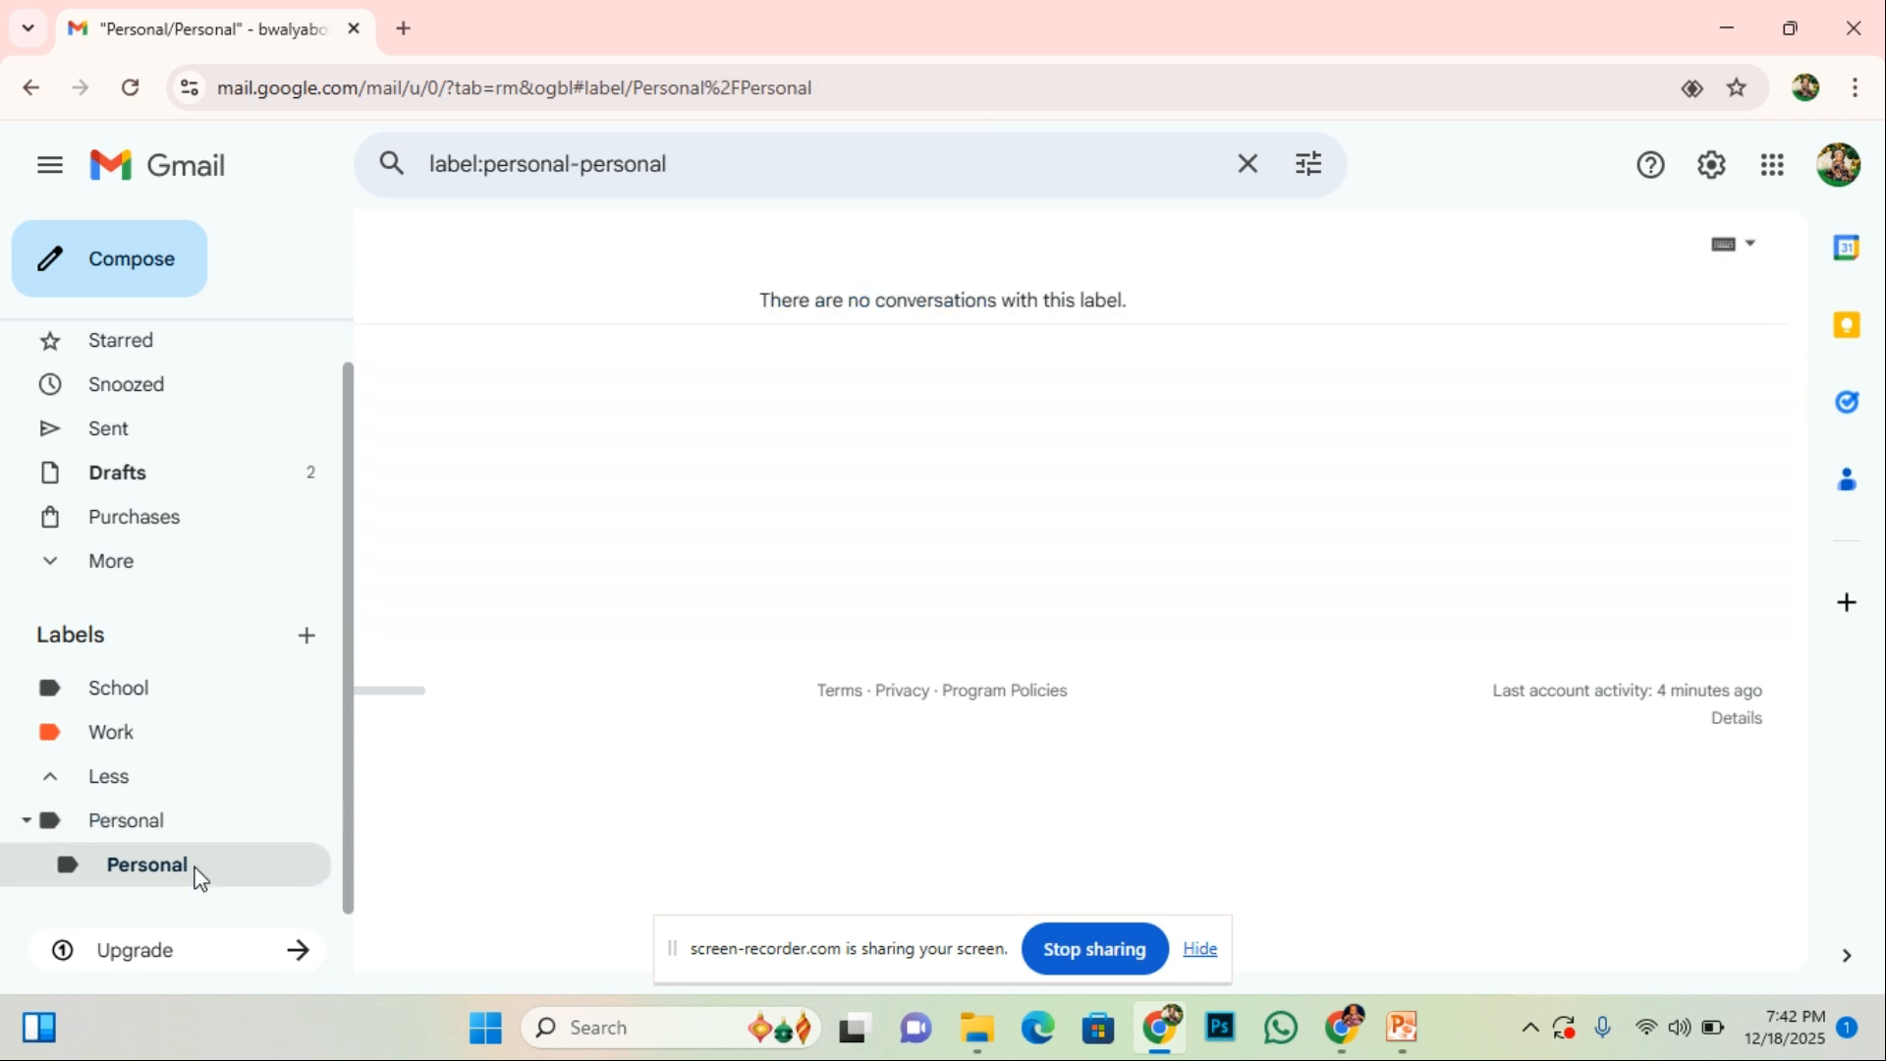
right_click(199, 878)
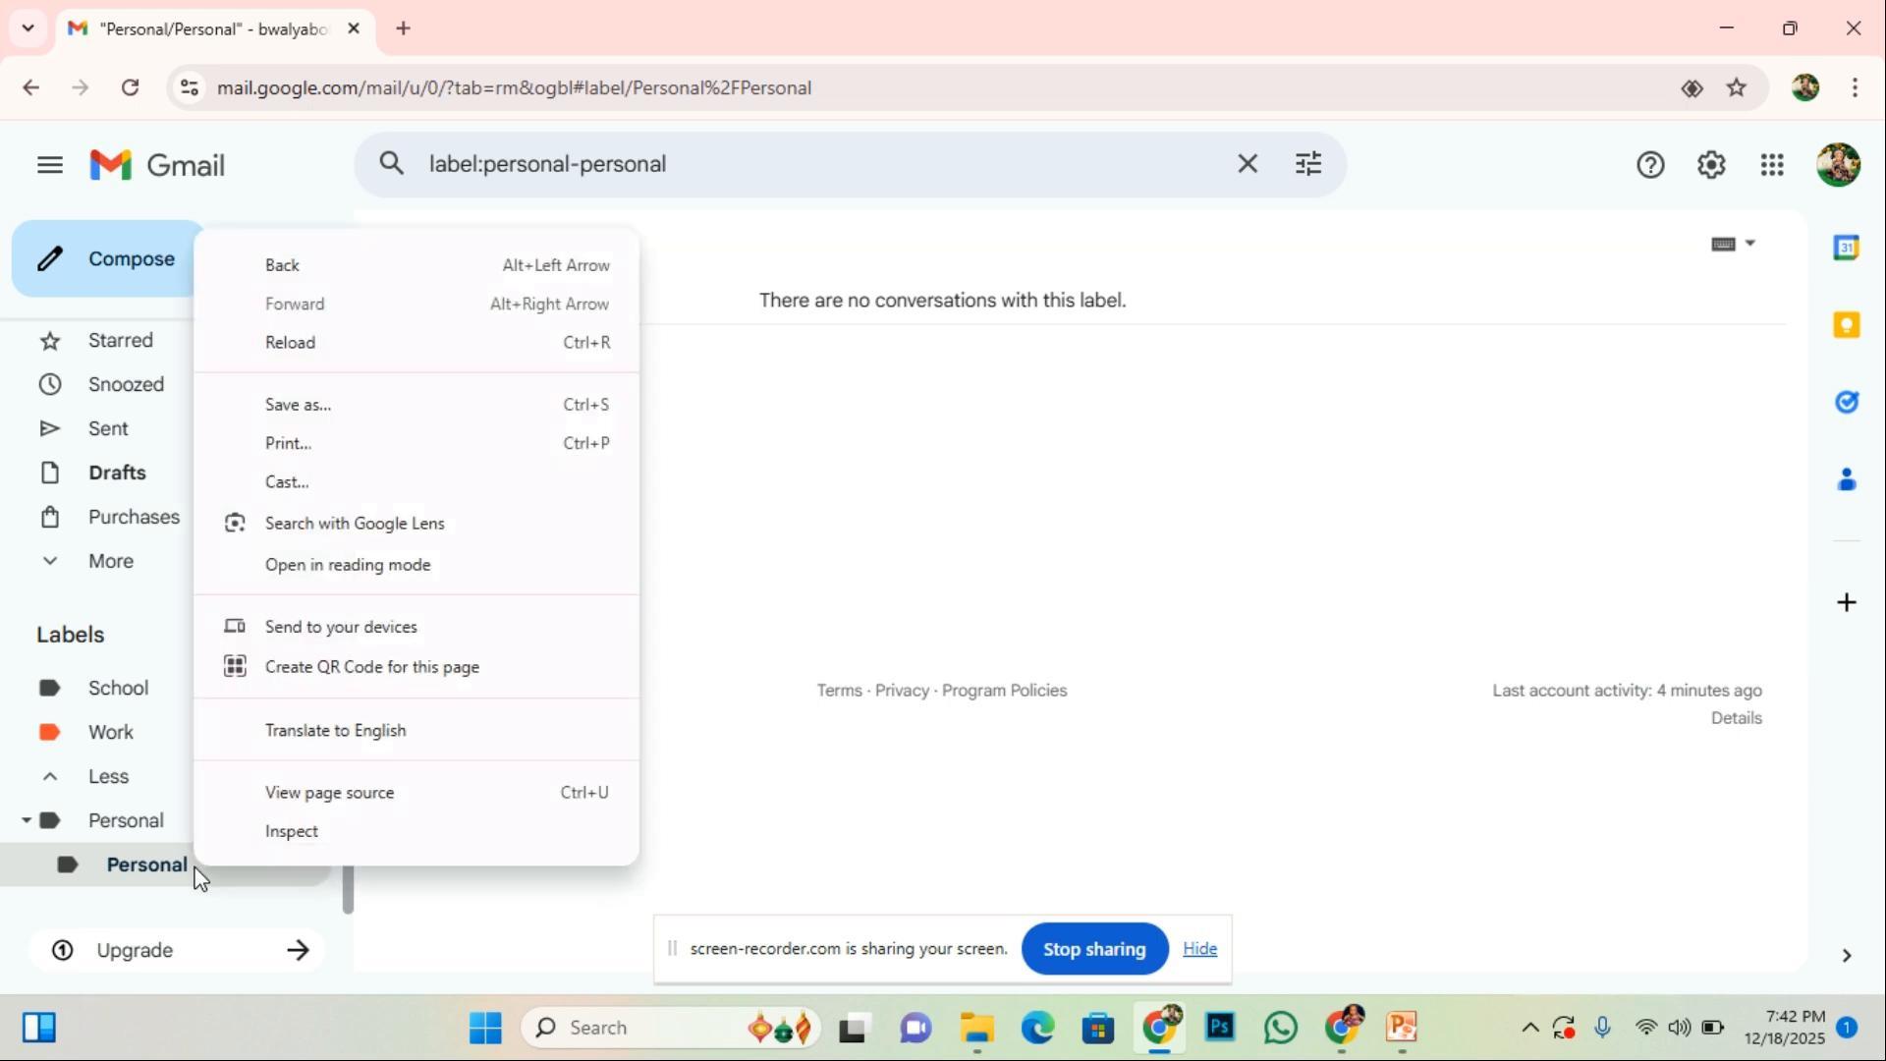
left_click(122, 875)
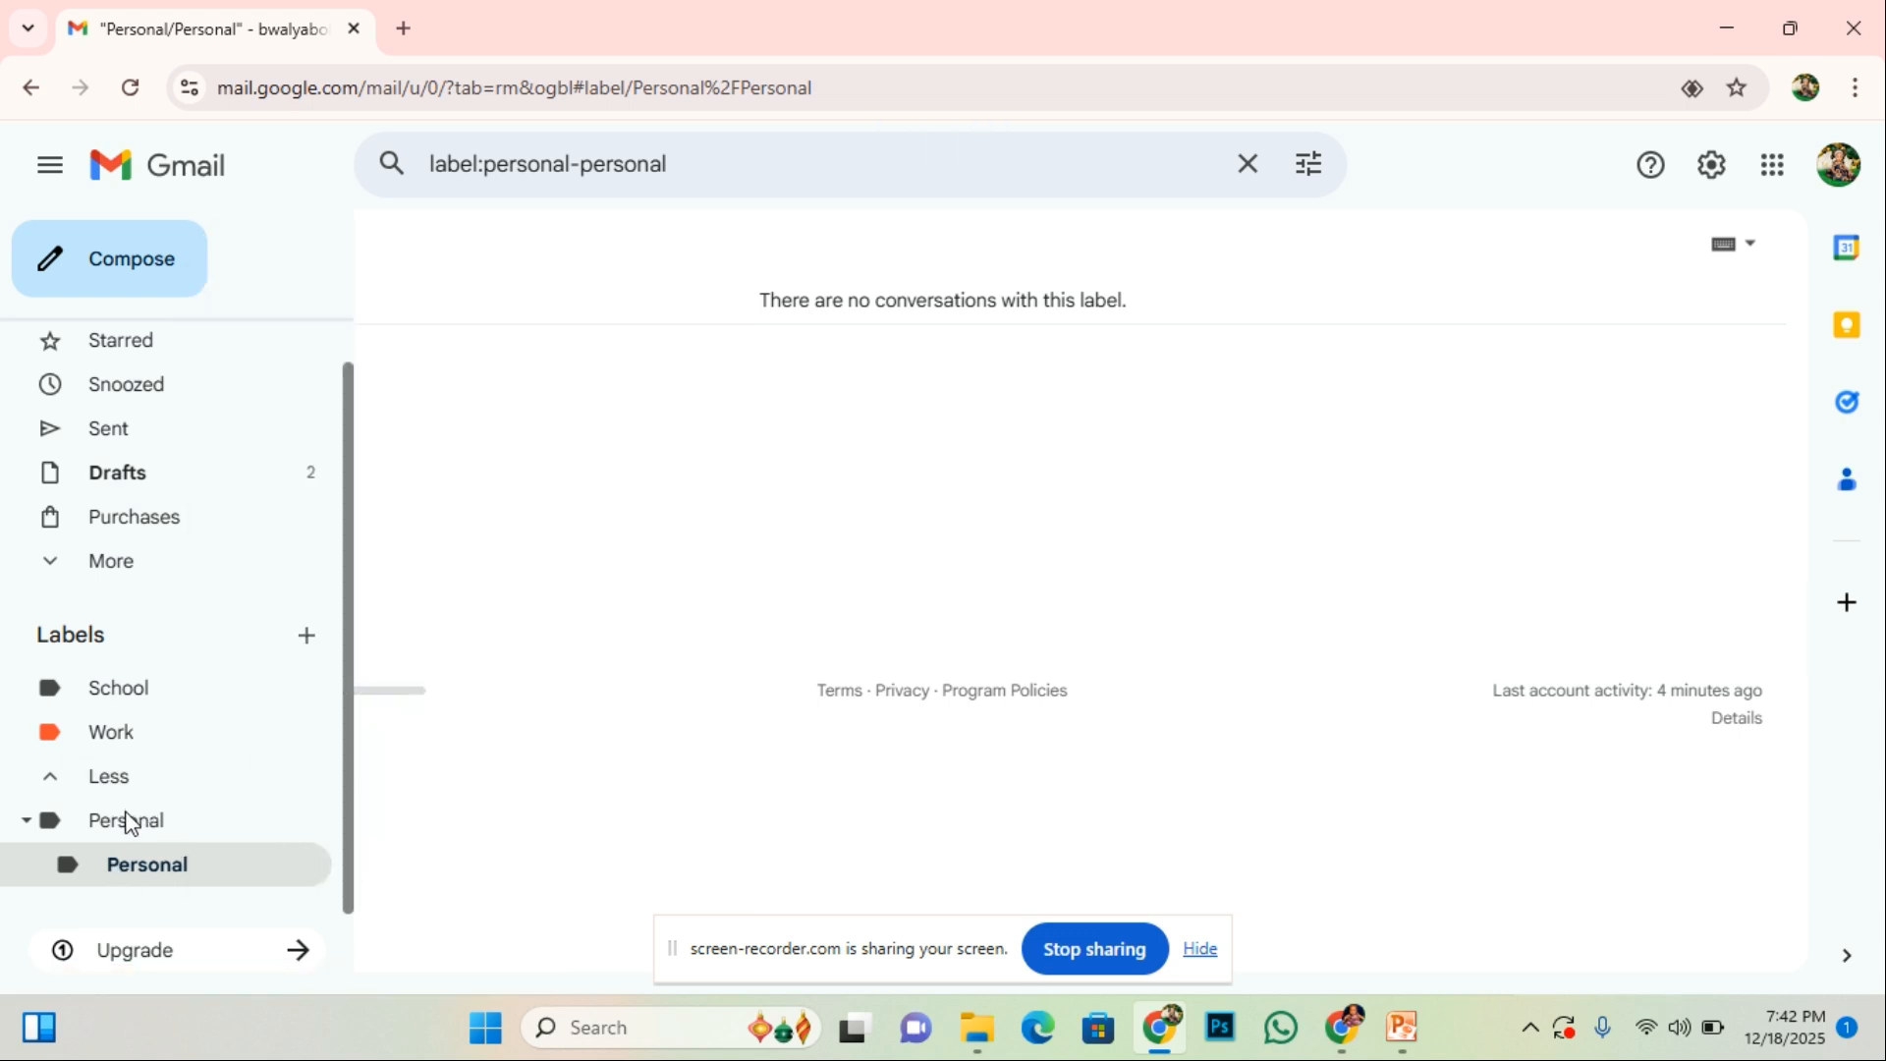
left_click(111, 831)
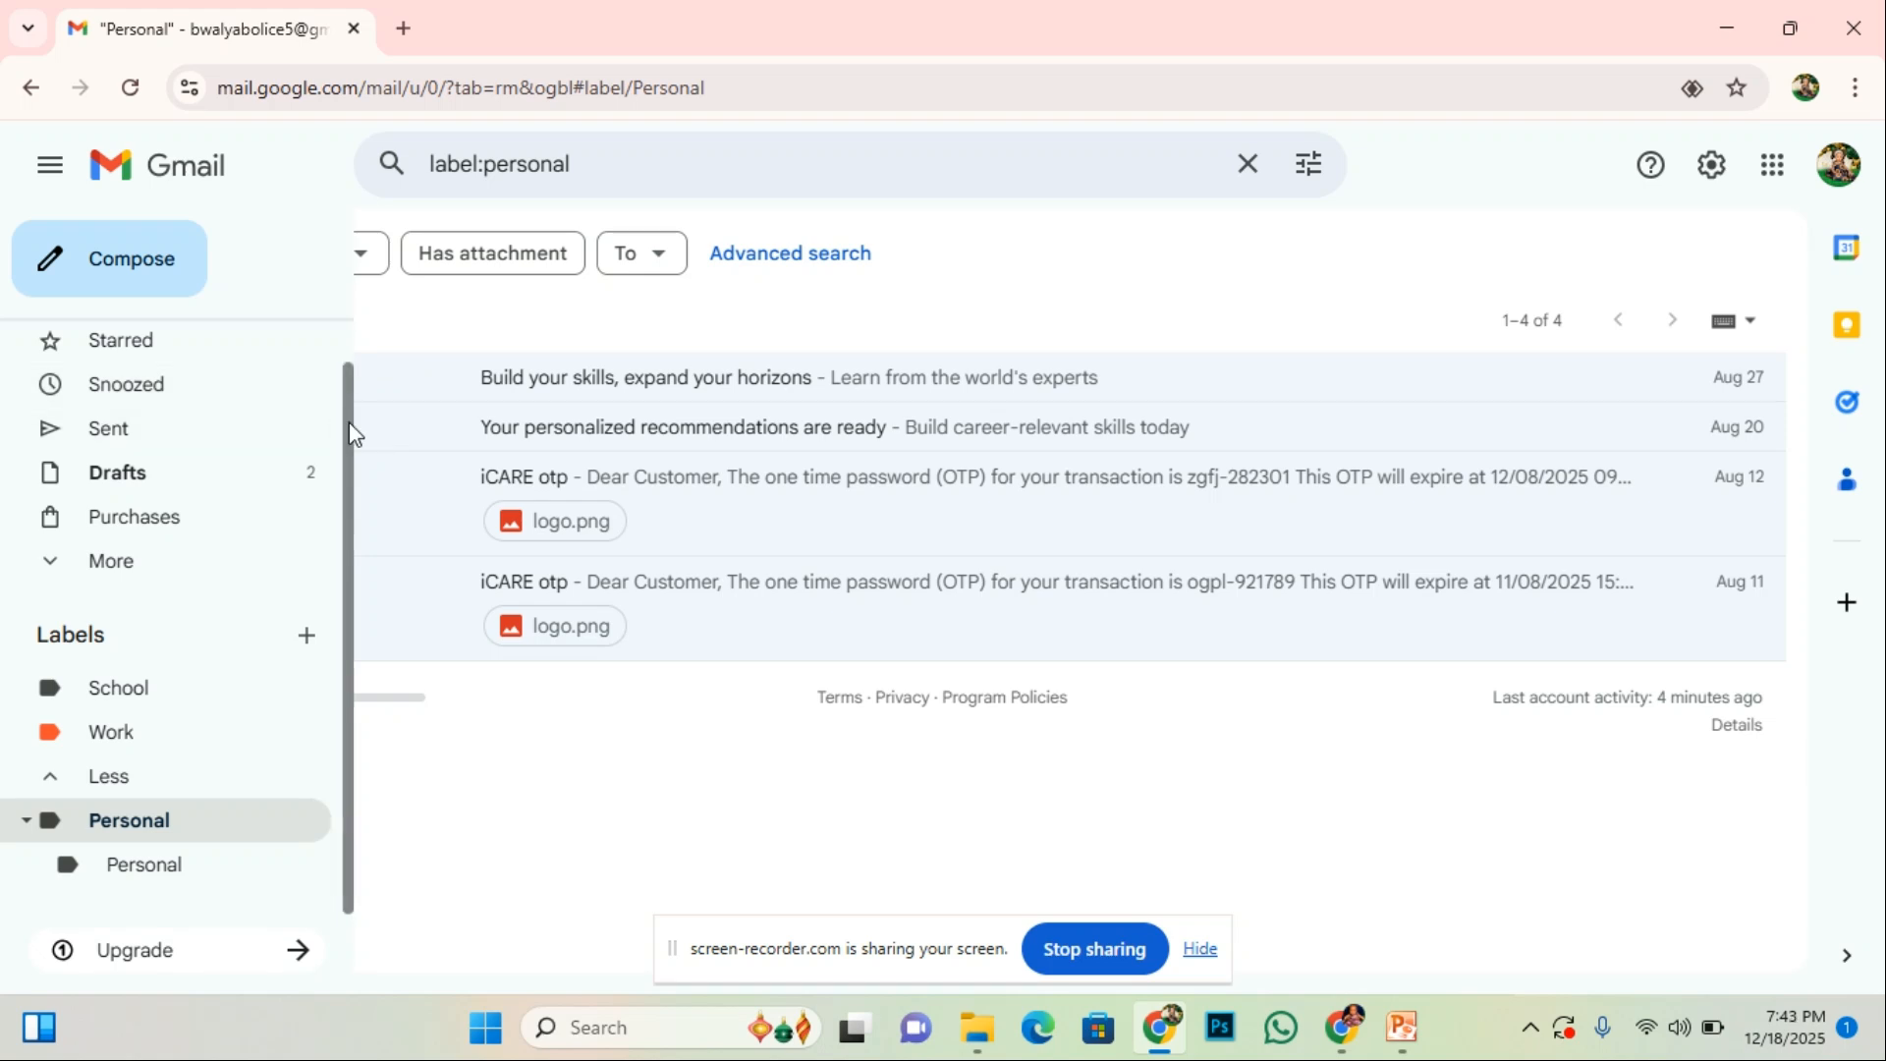
- Return to the inbox and look over the Primary emails
scroll(350, 421, "up", 1)
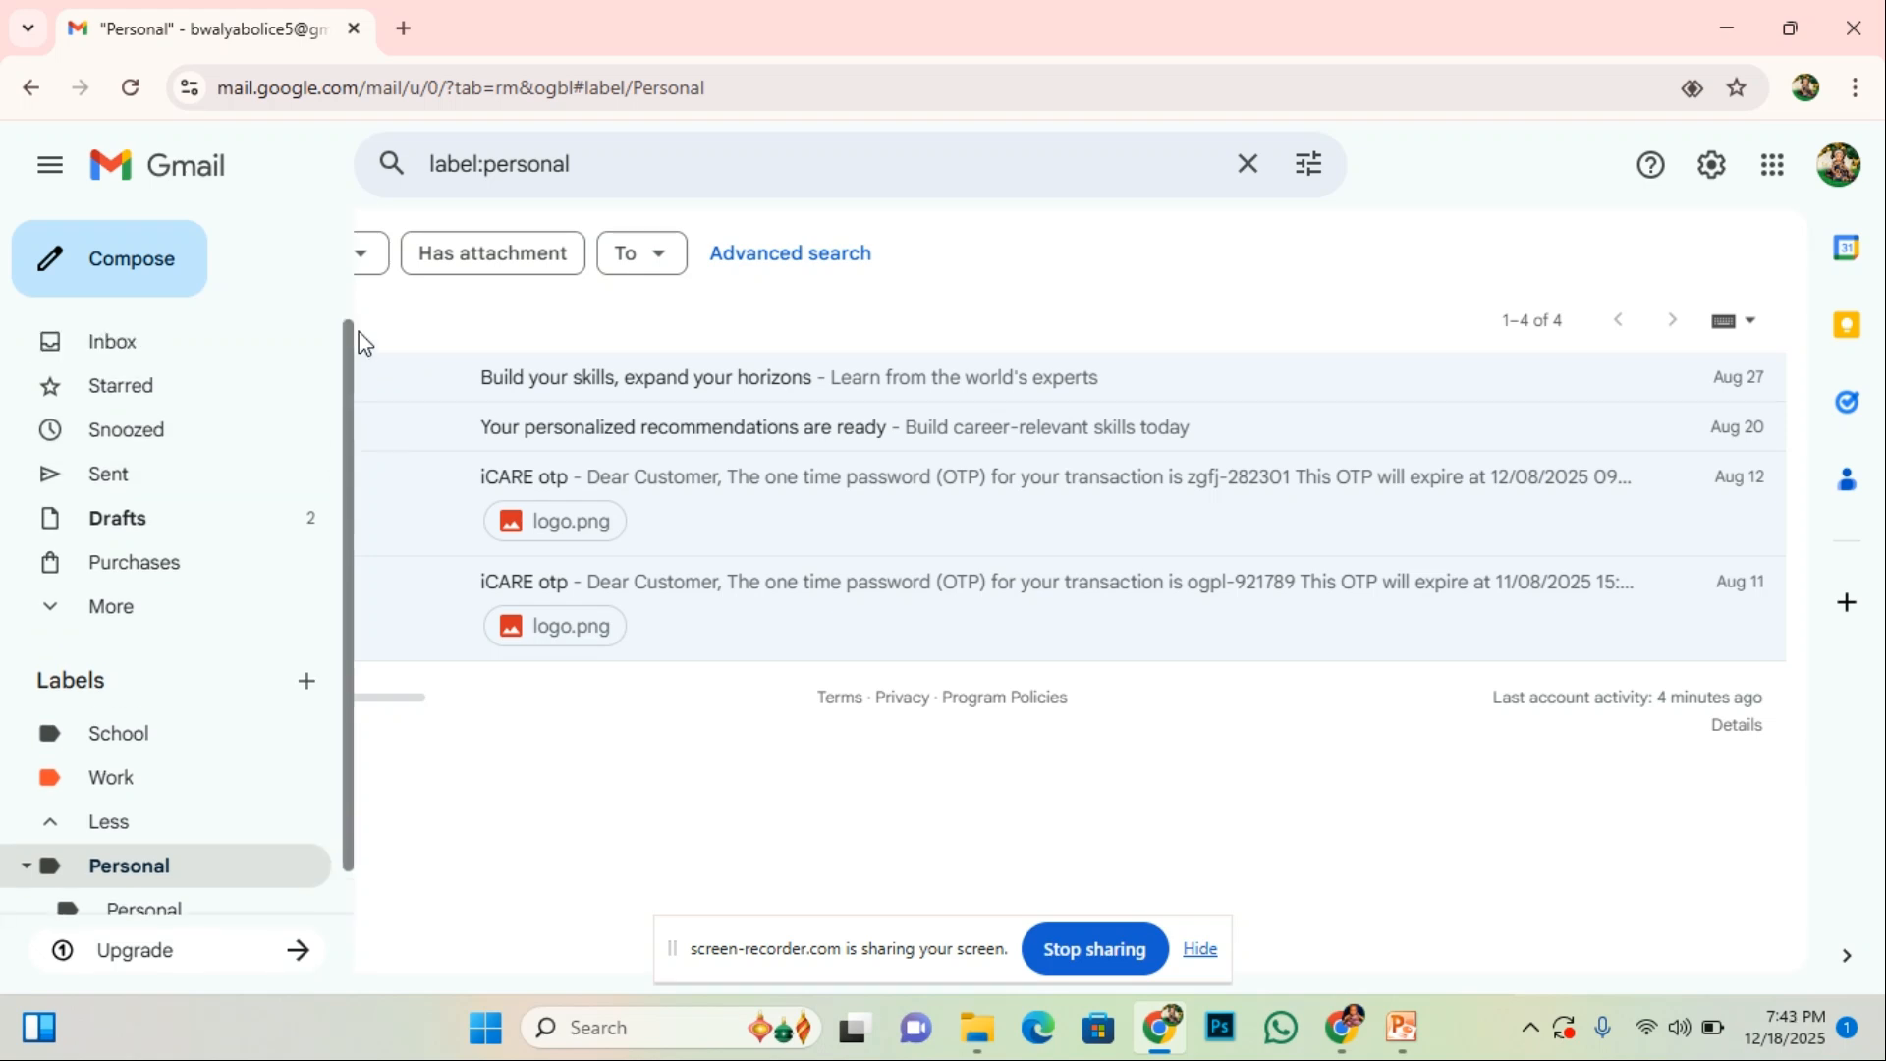
left_click(69, 336)
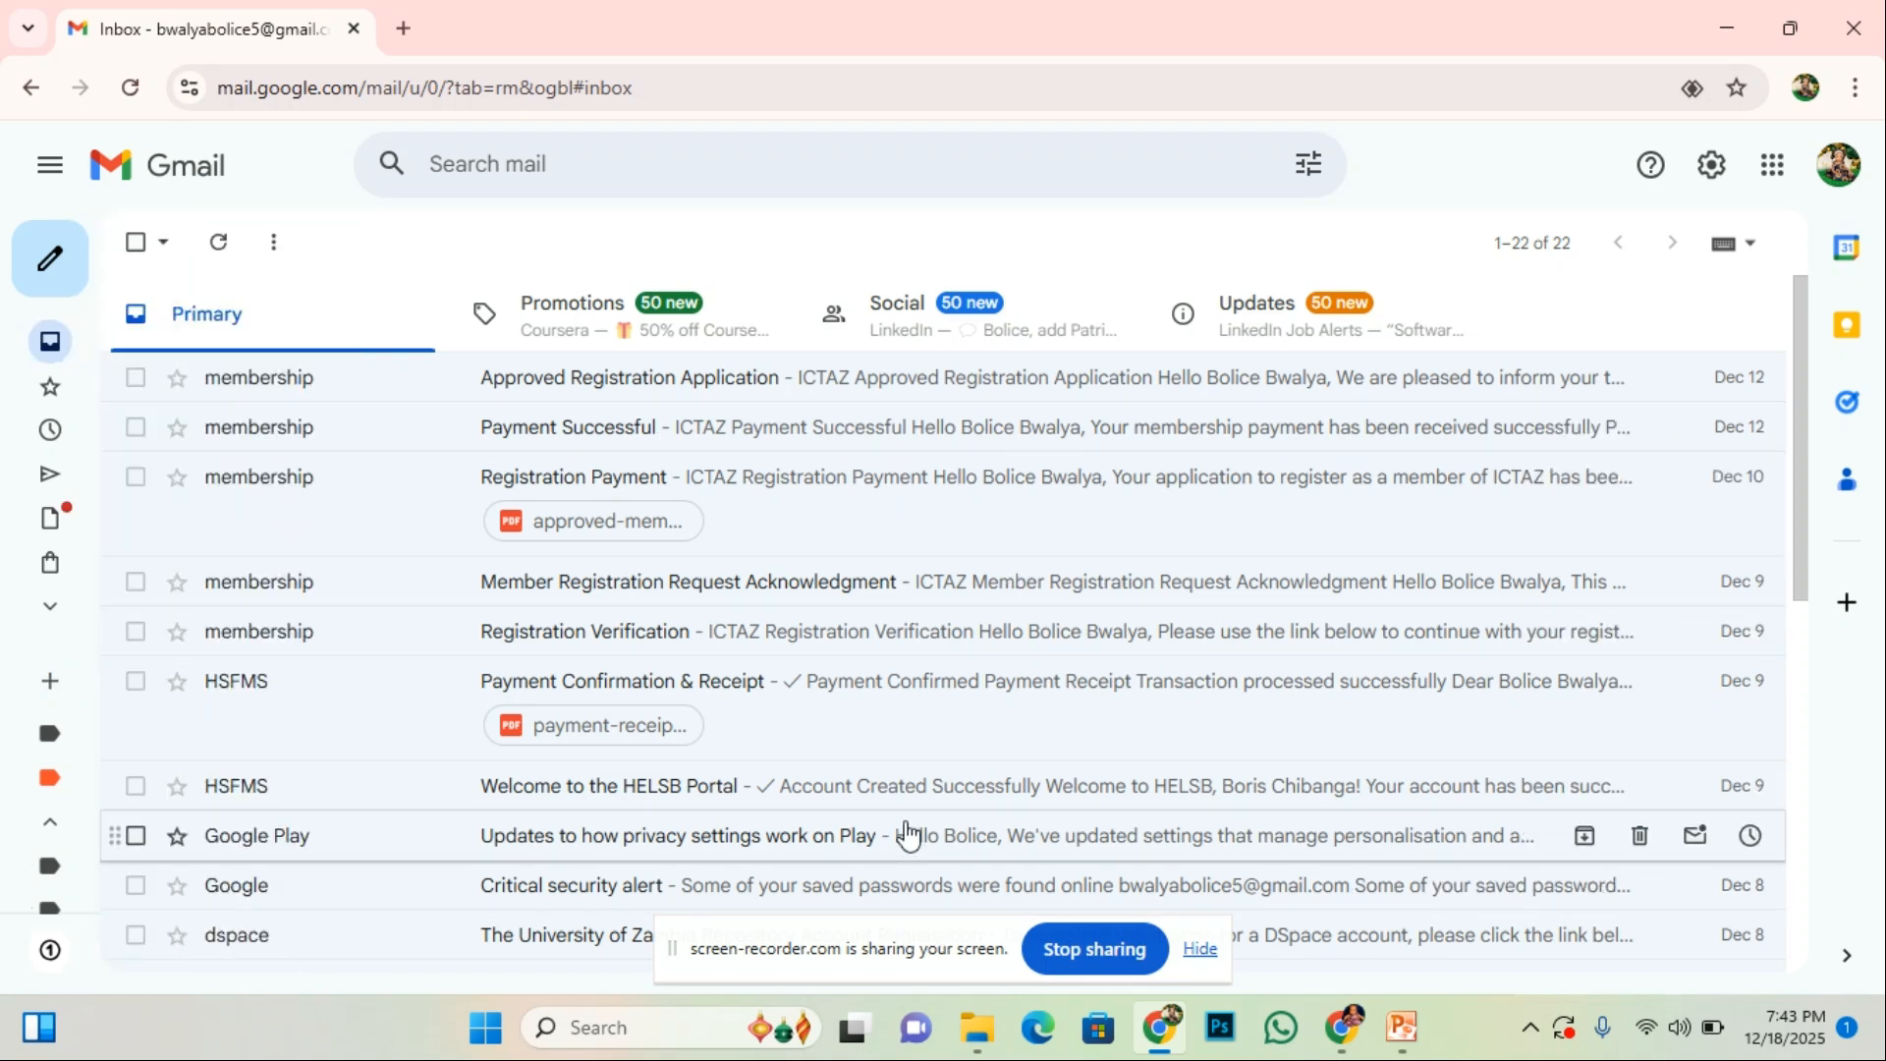
left_click_drag(1804, 467, 1765, 272)
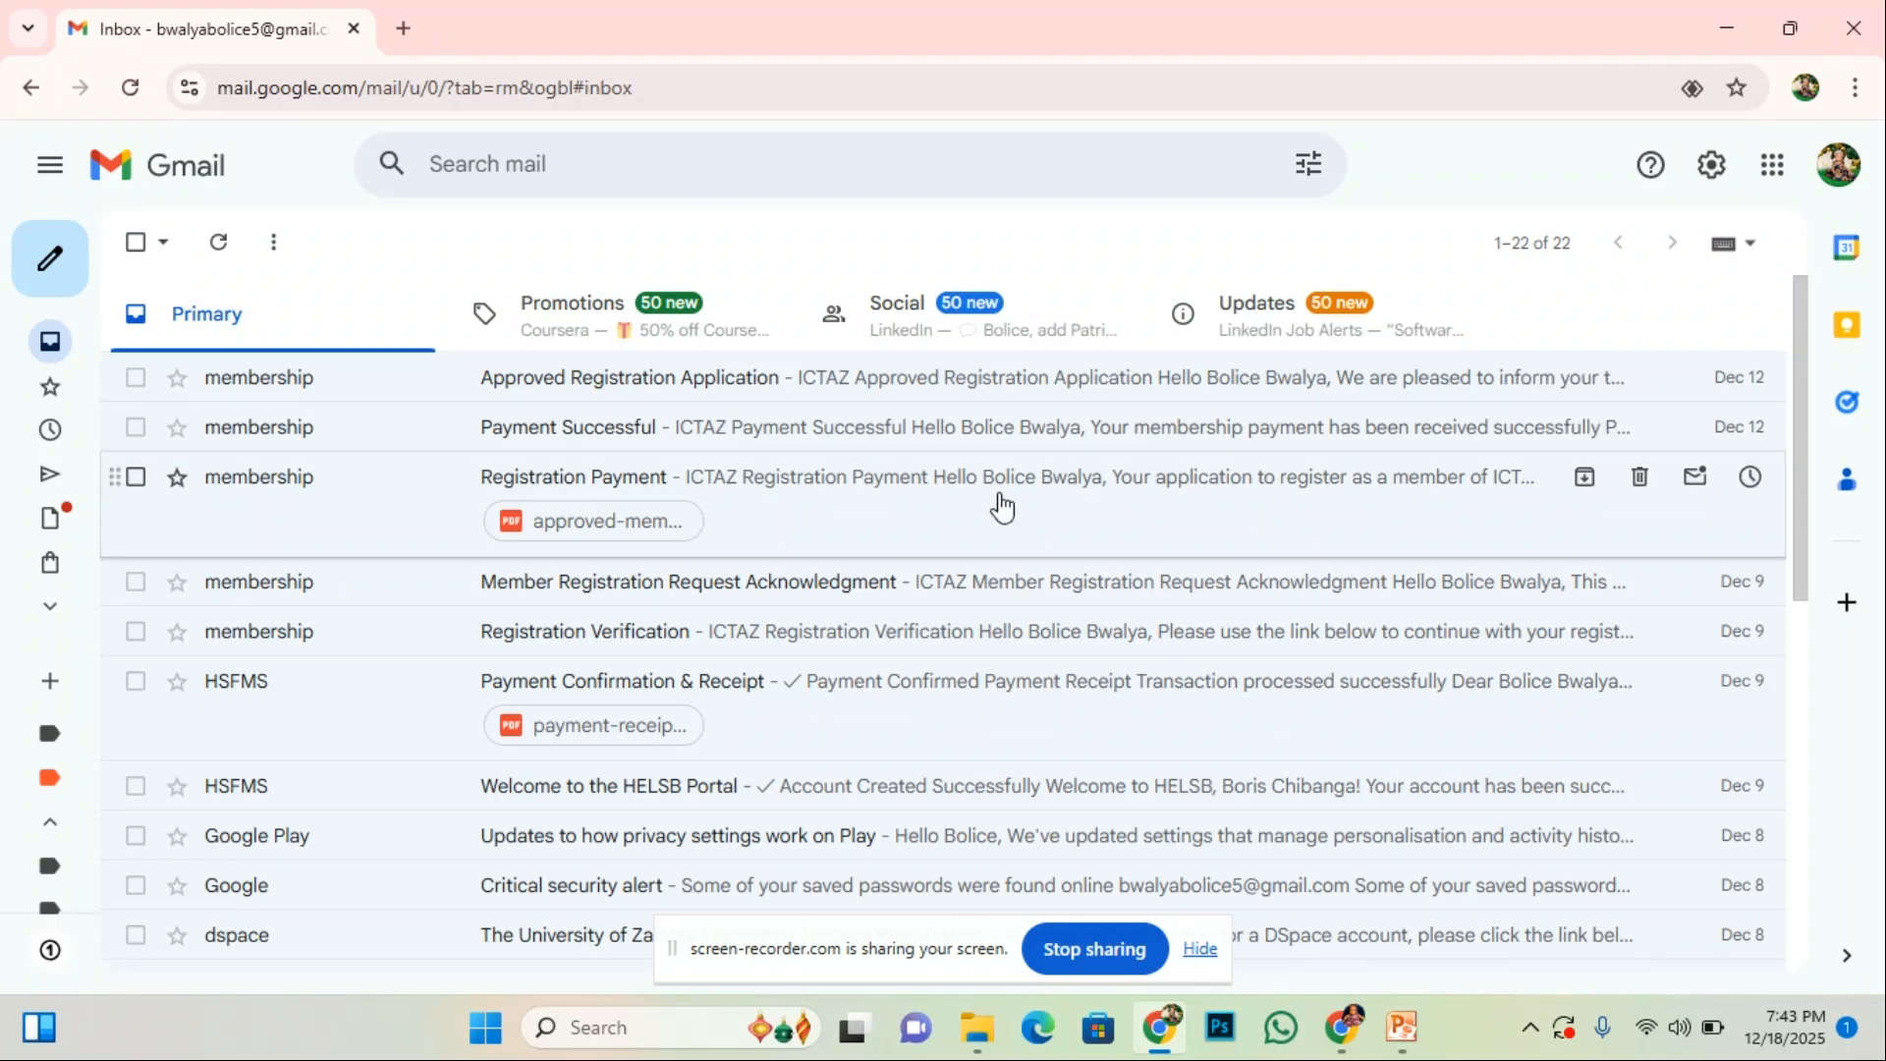
- Apply the Personal/Personal label to the "Approved Registration Application" email
right_click(1294, 389)
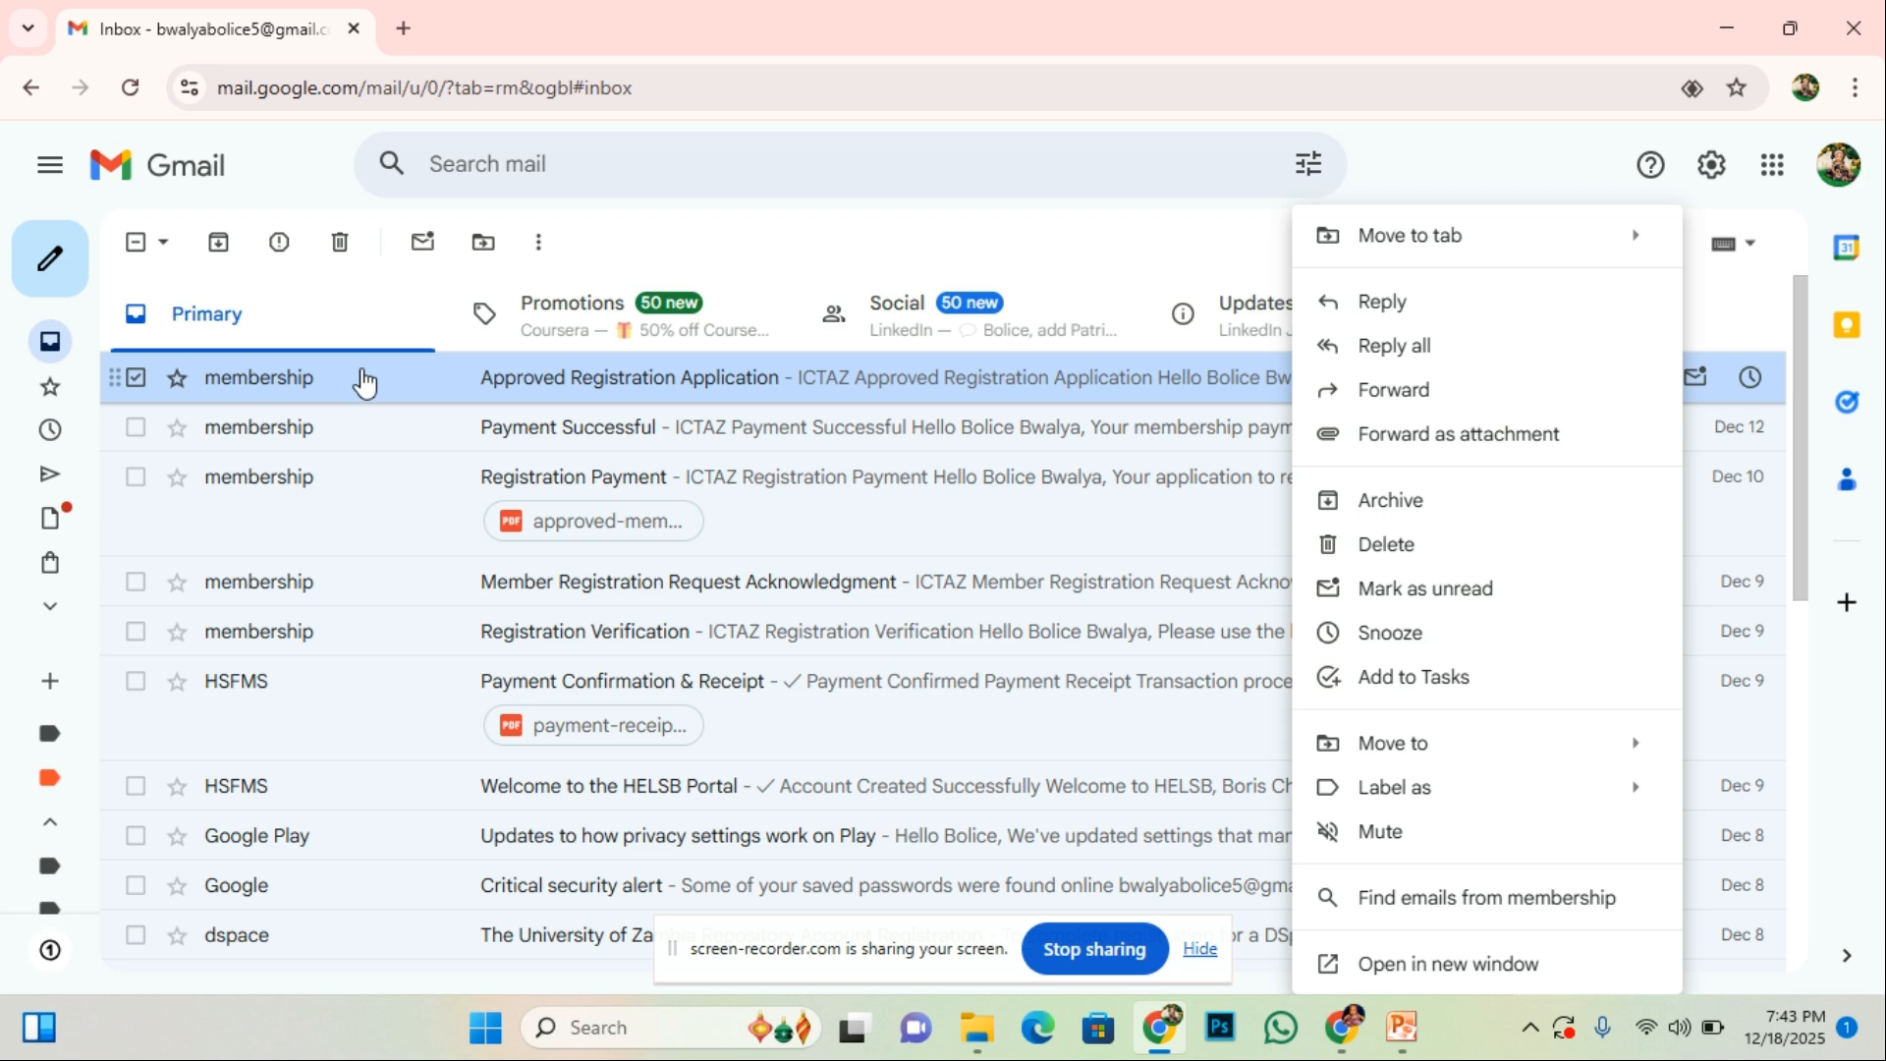
left_click(1564, 143)
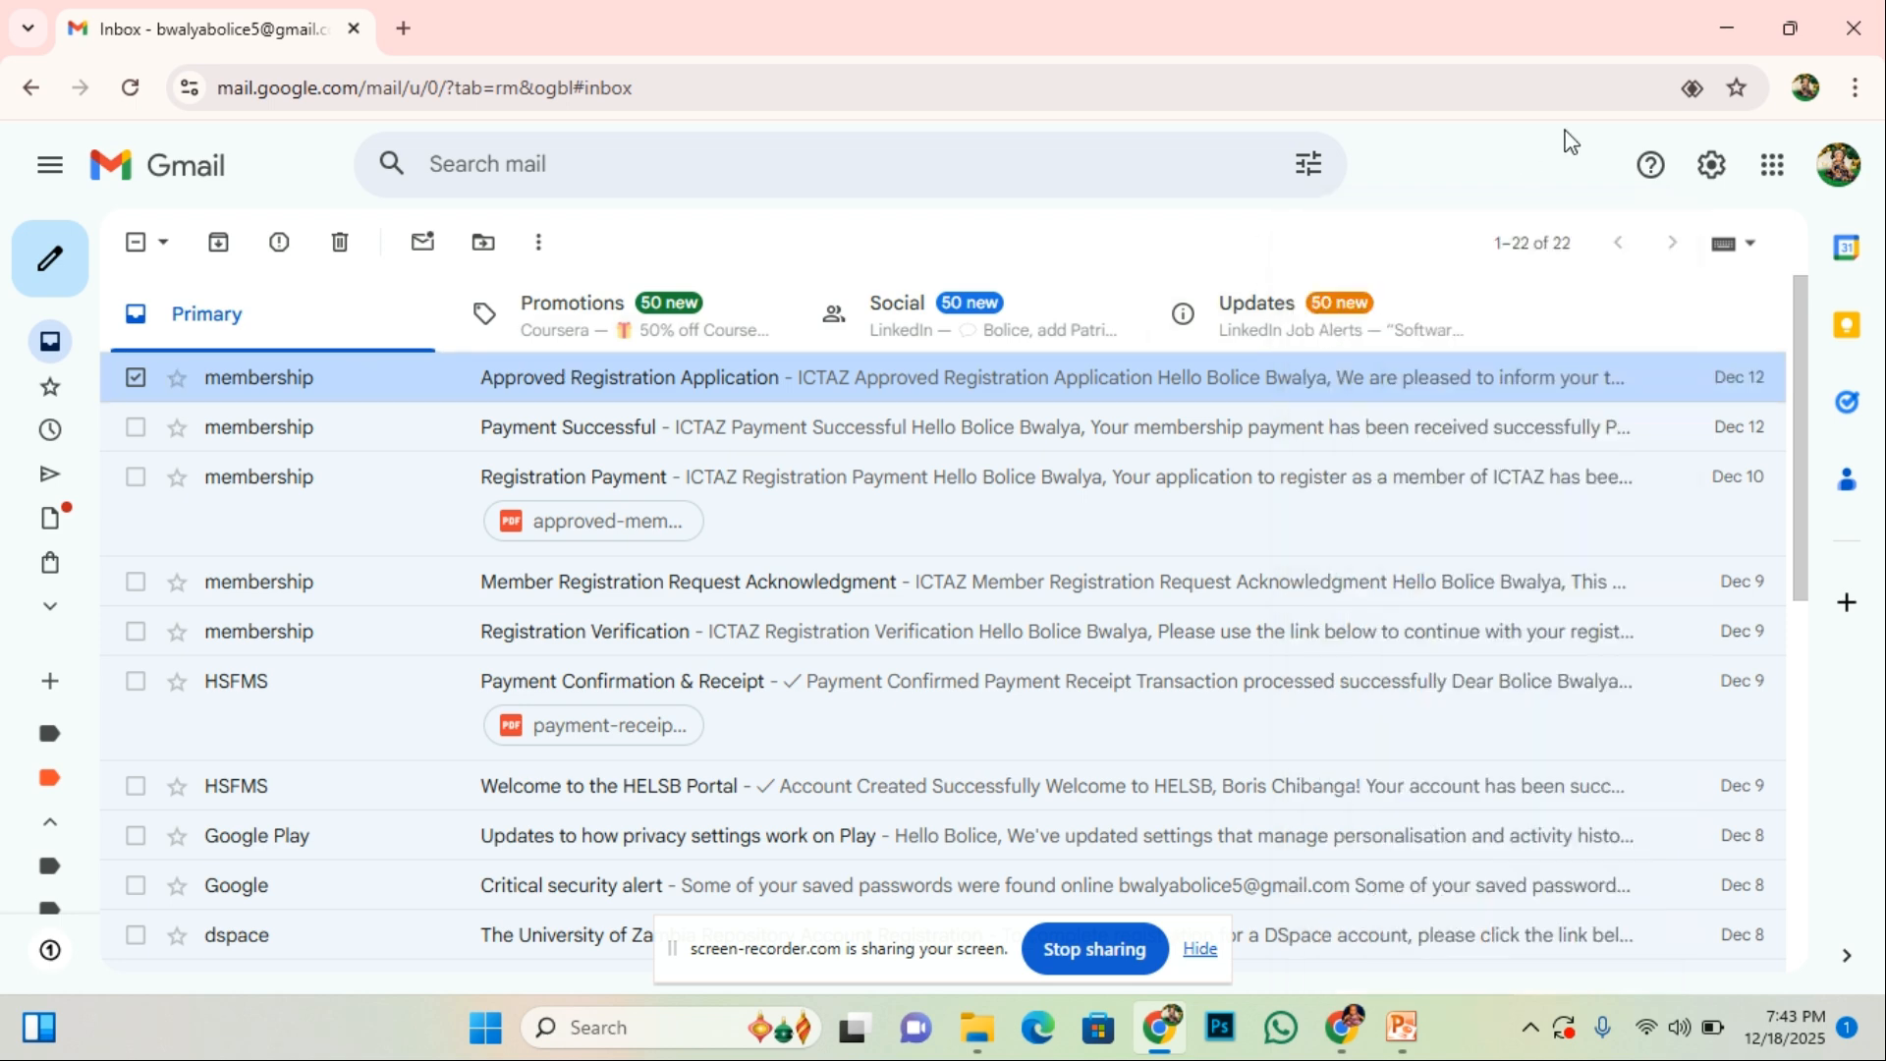
right_click(1253, 374)
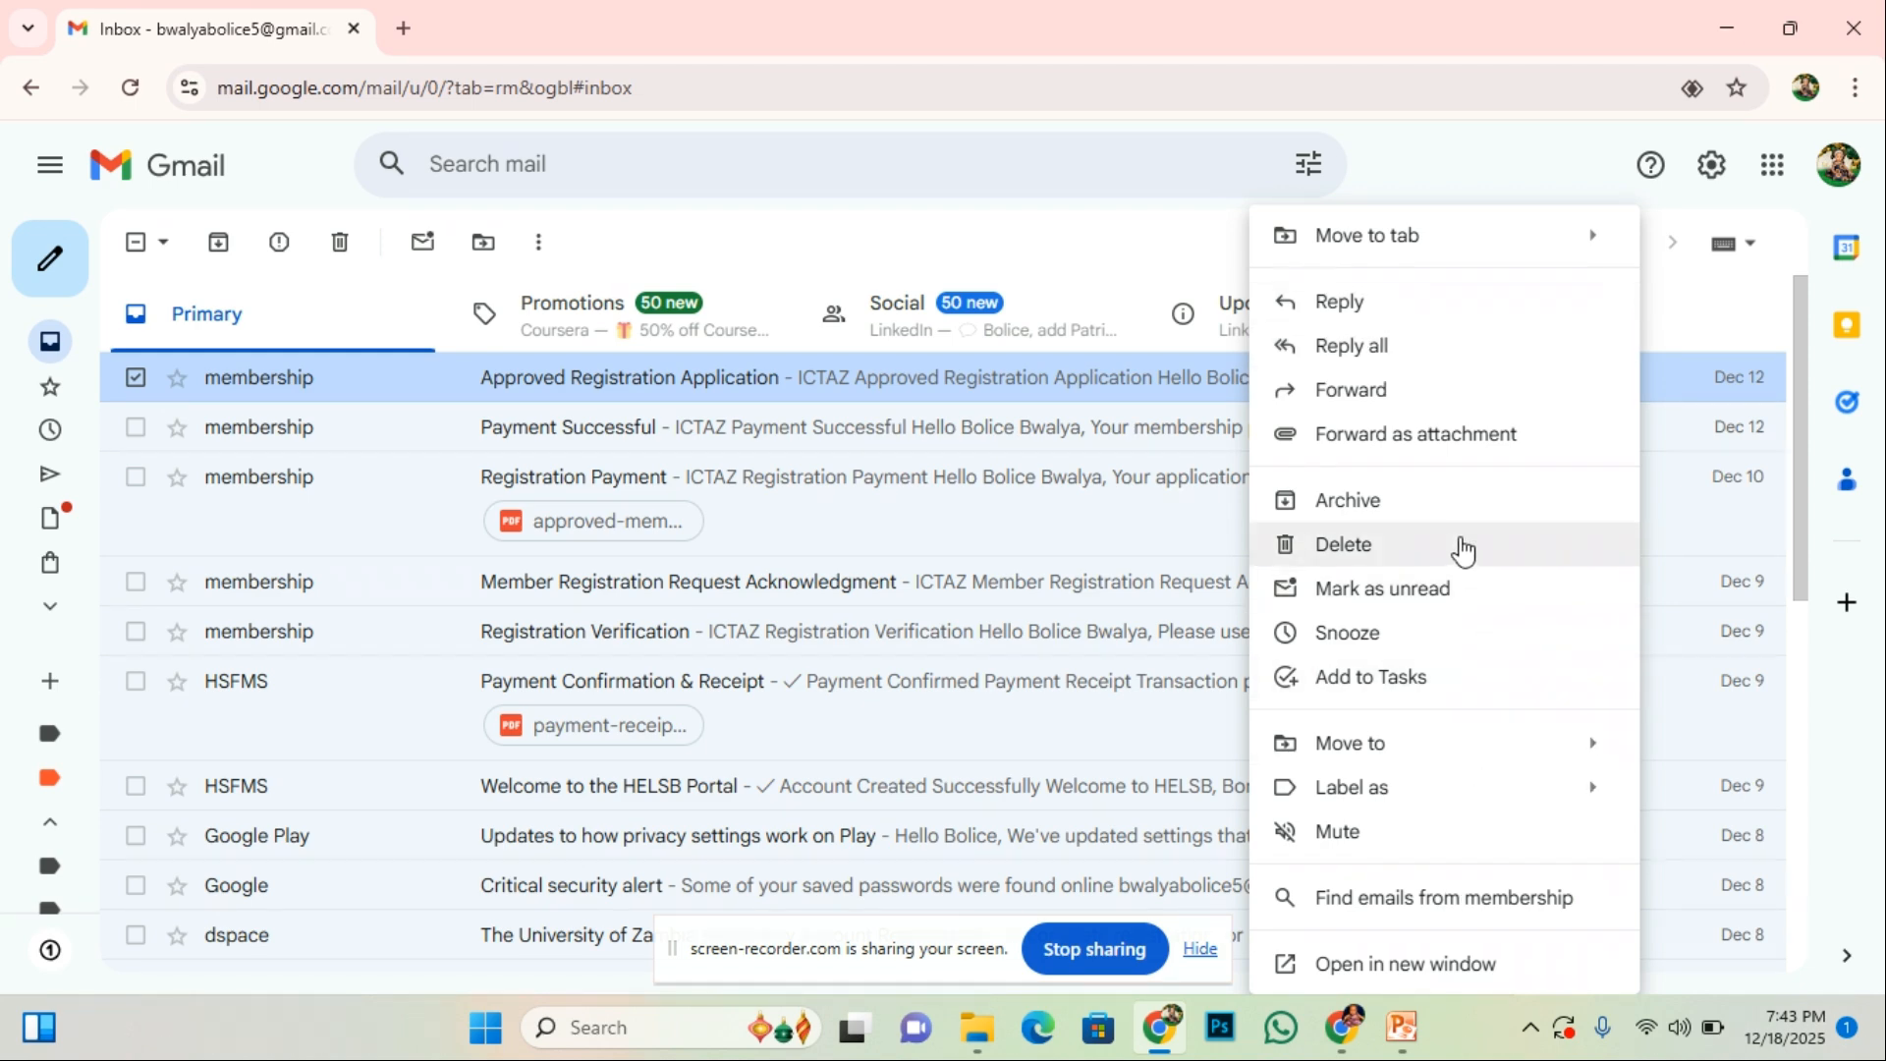
mouse_move(1377, 809)
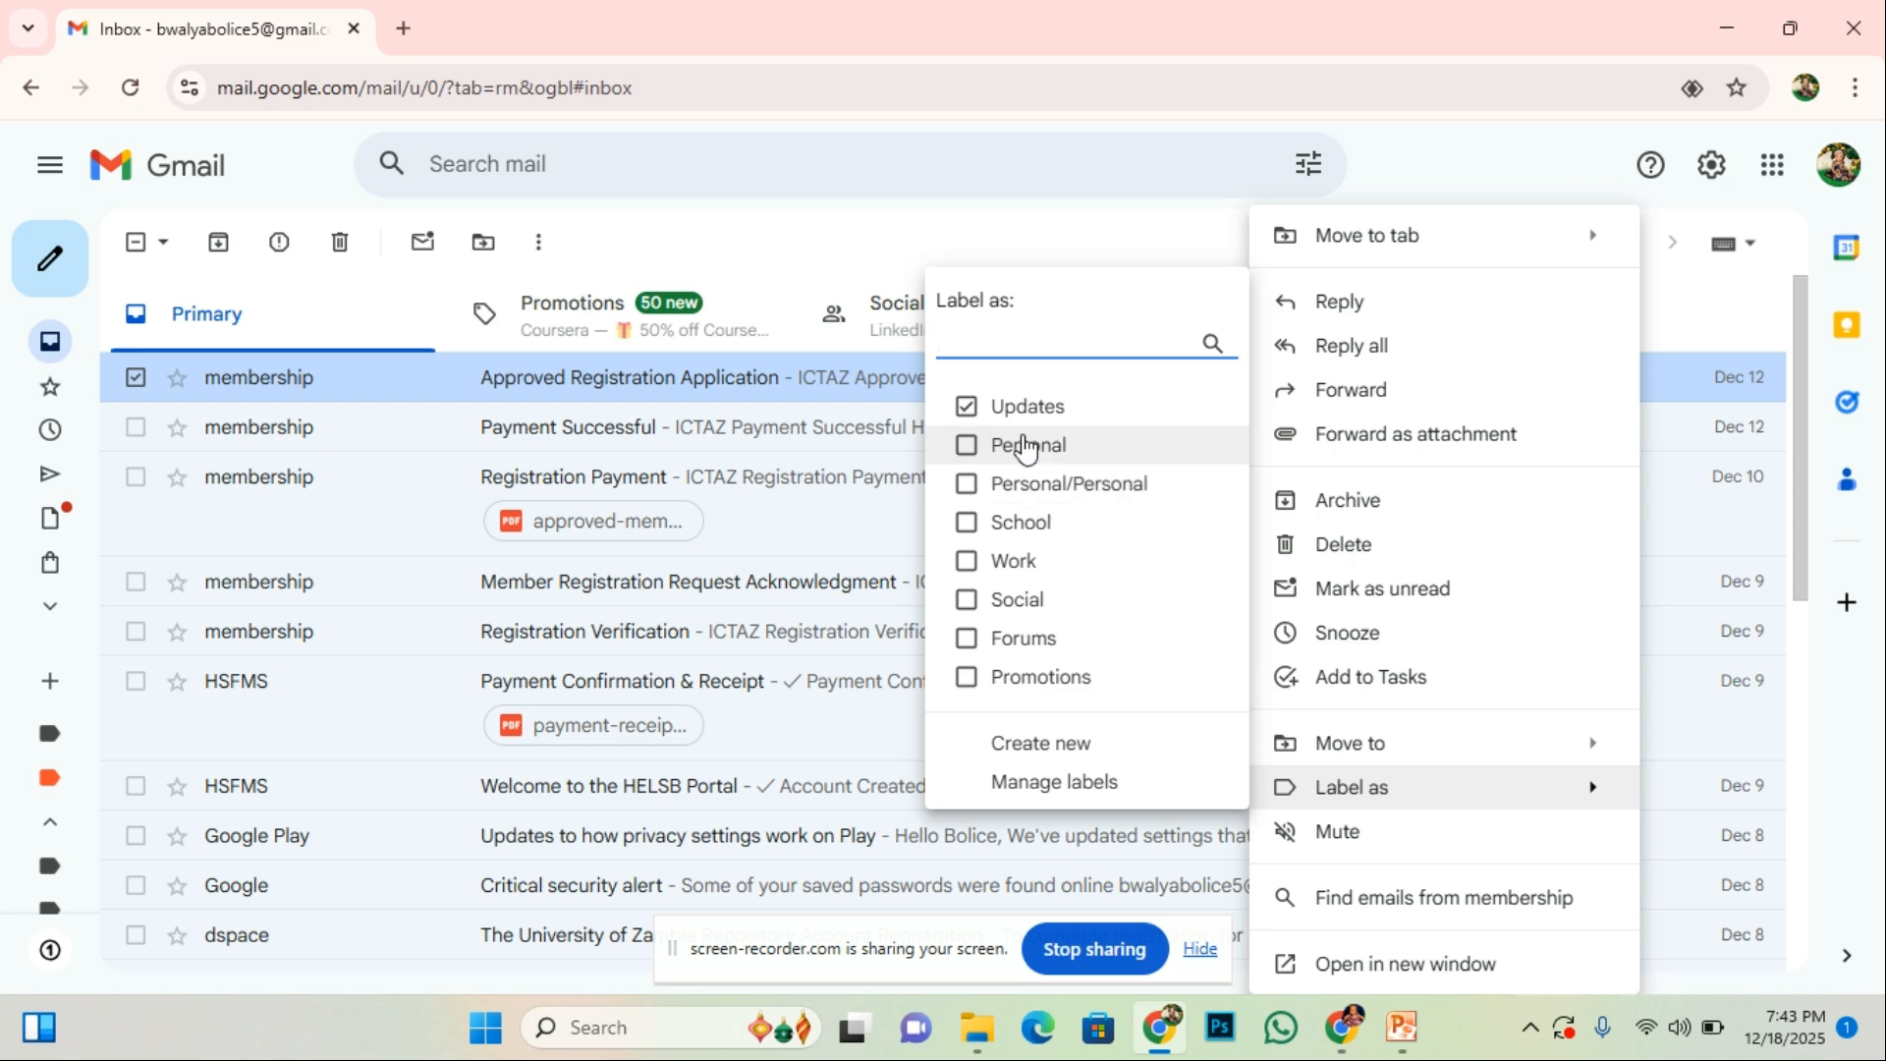
left_click(1069, 483)
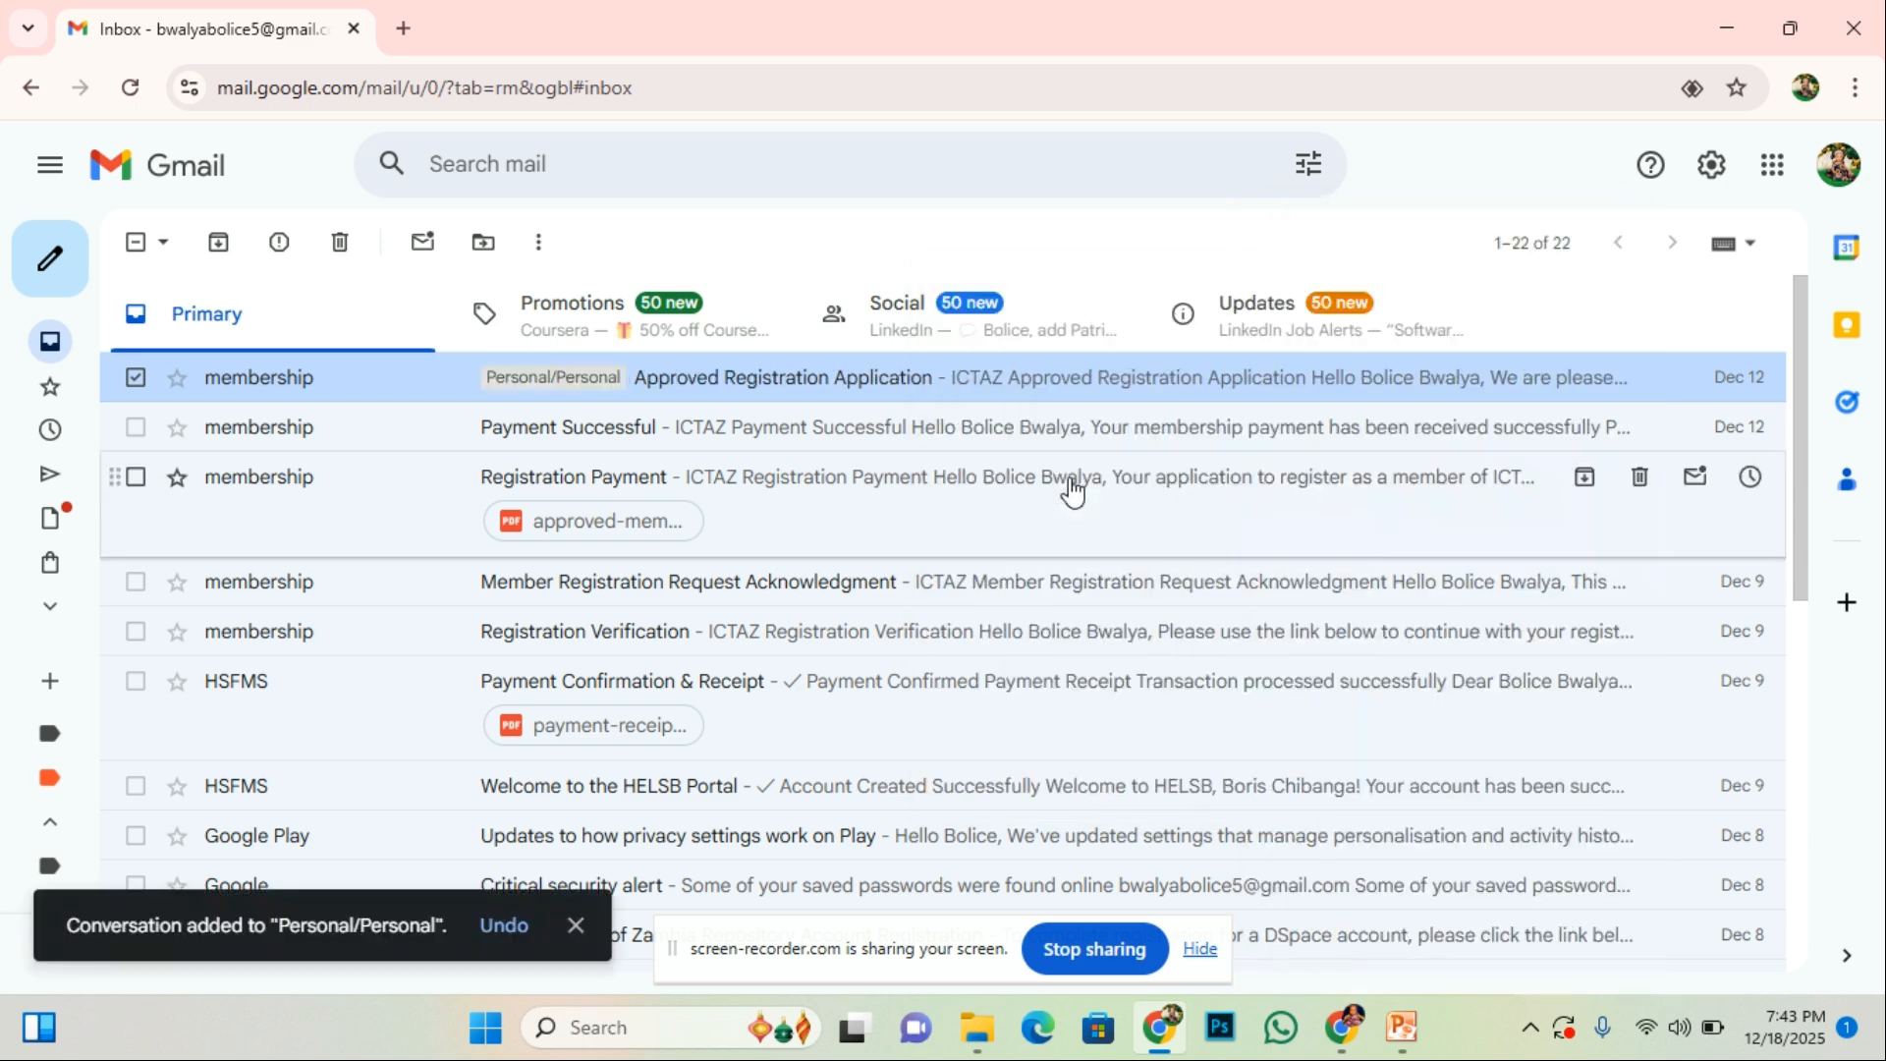
- Apply the Personal/Personal label to the "Payment Successful" and "Registration Payment" emails
right_click(948, 435)
mouse_move(1258, 800)
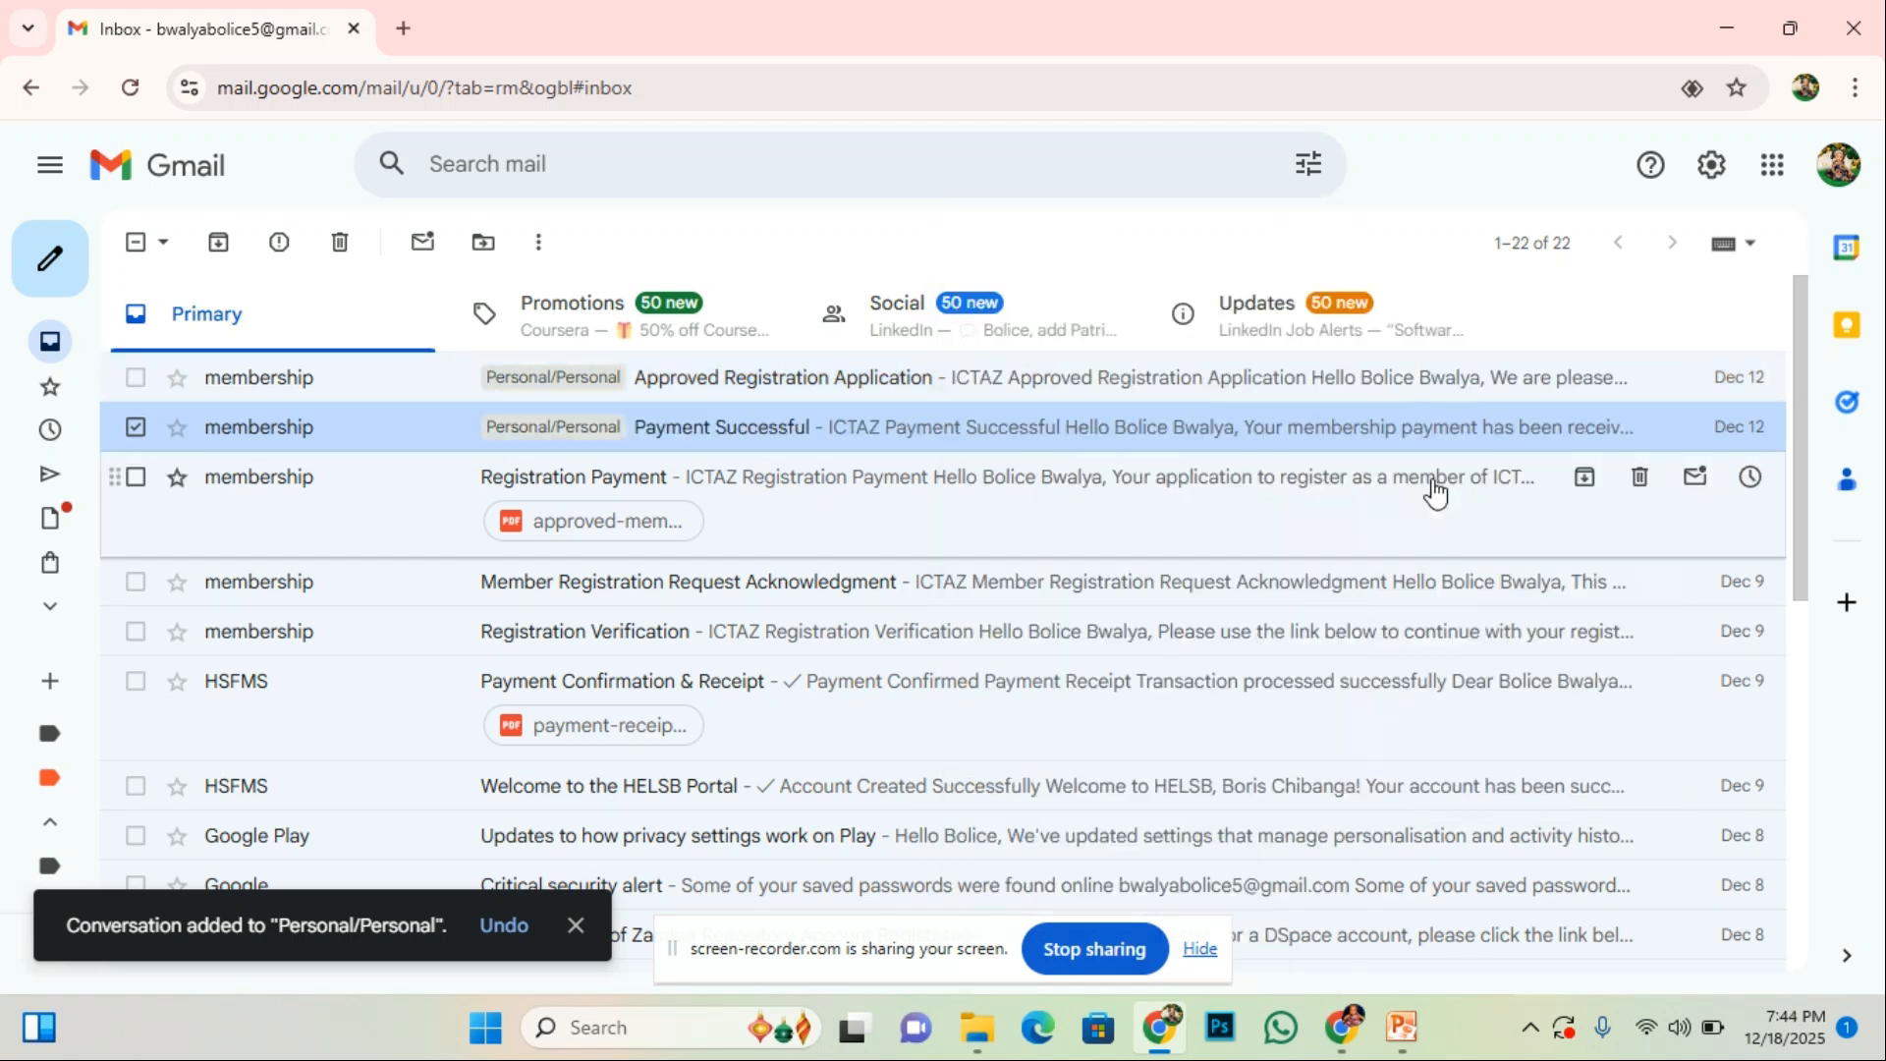
right_click(1145, 497)
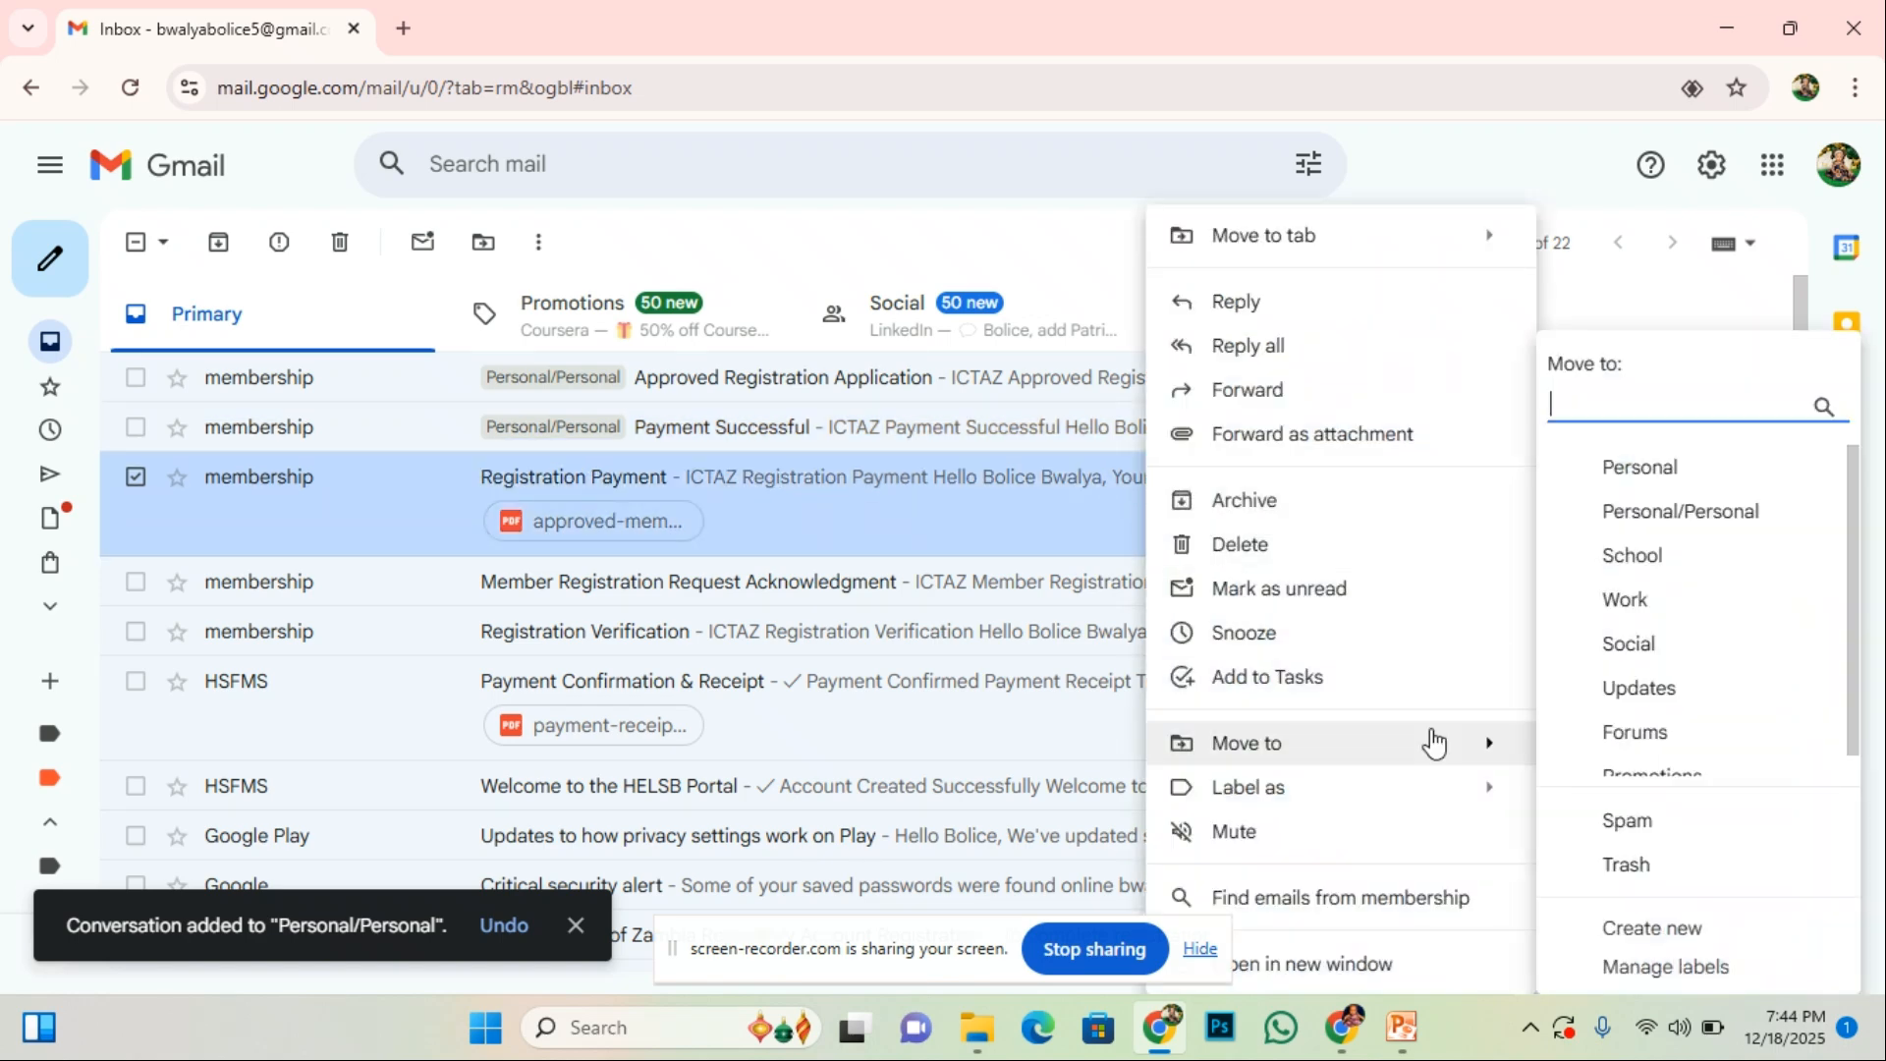
mouse_move(1453, 785)
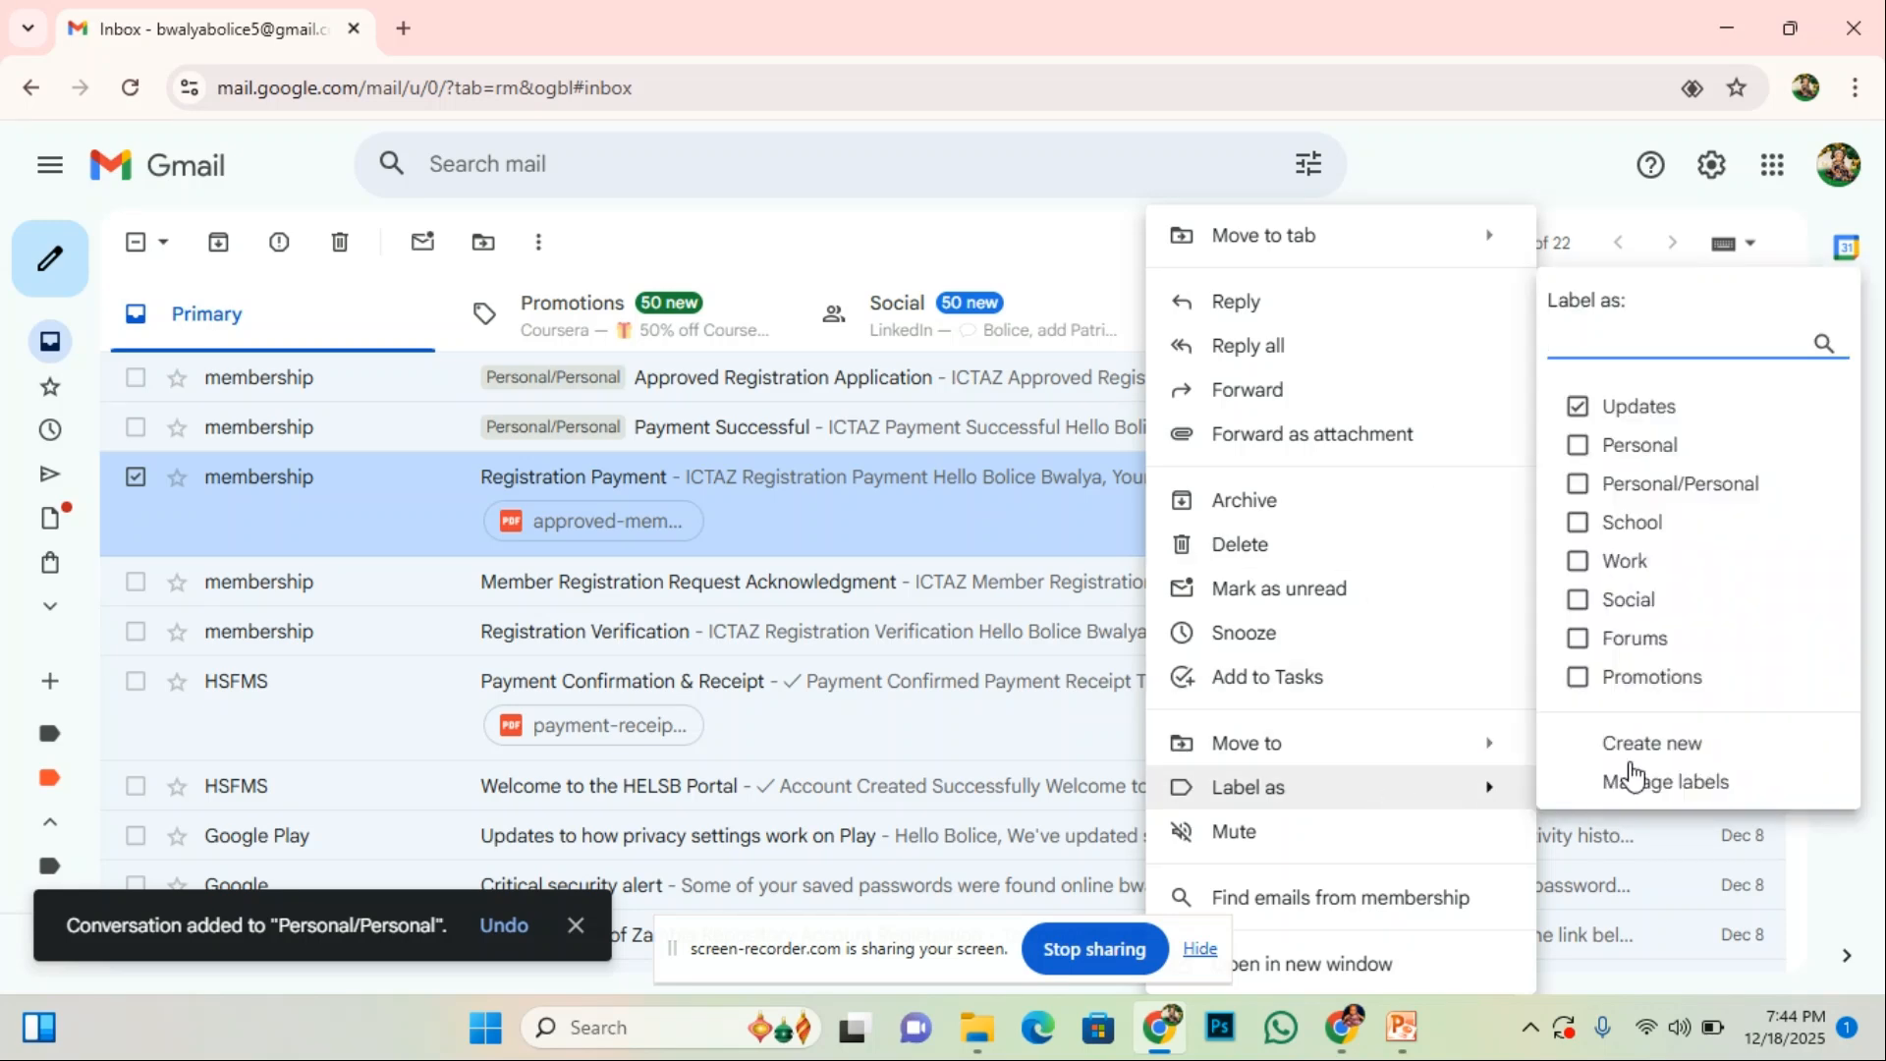
left_click(1650, 491)
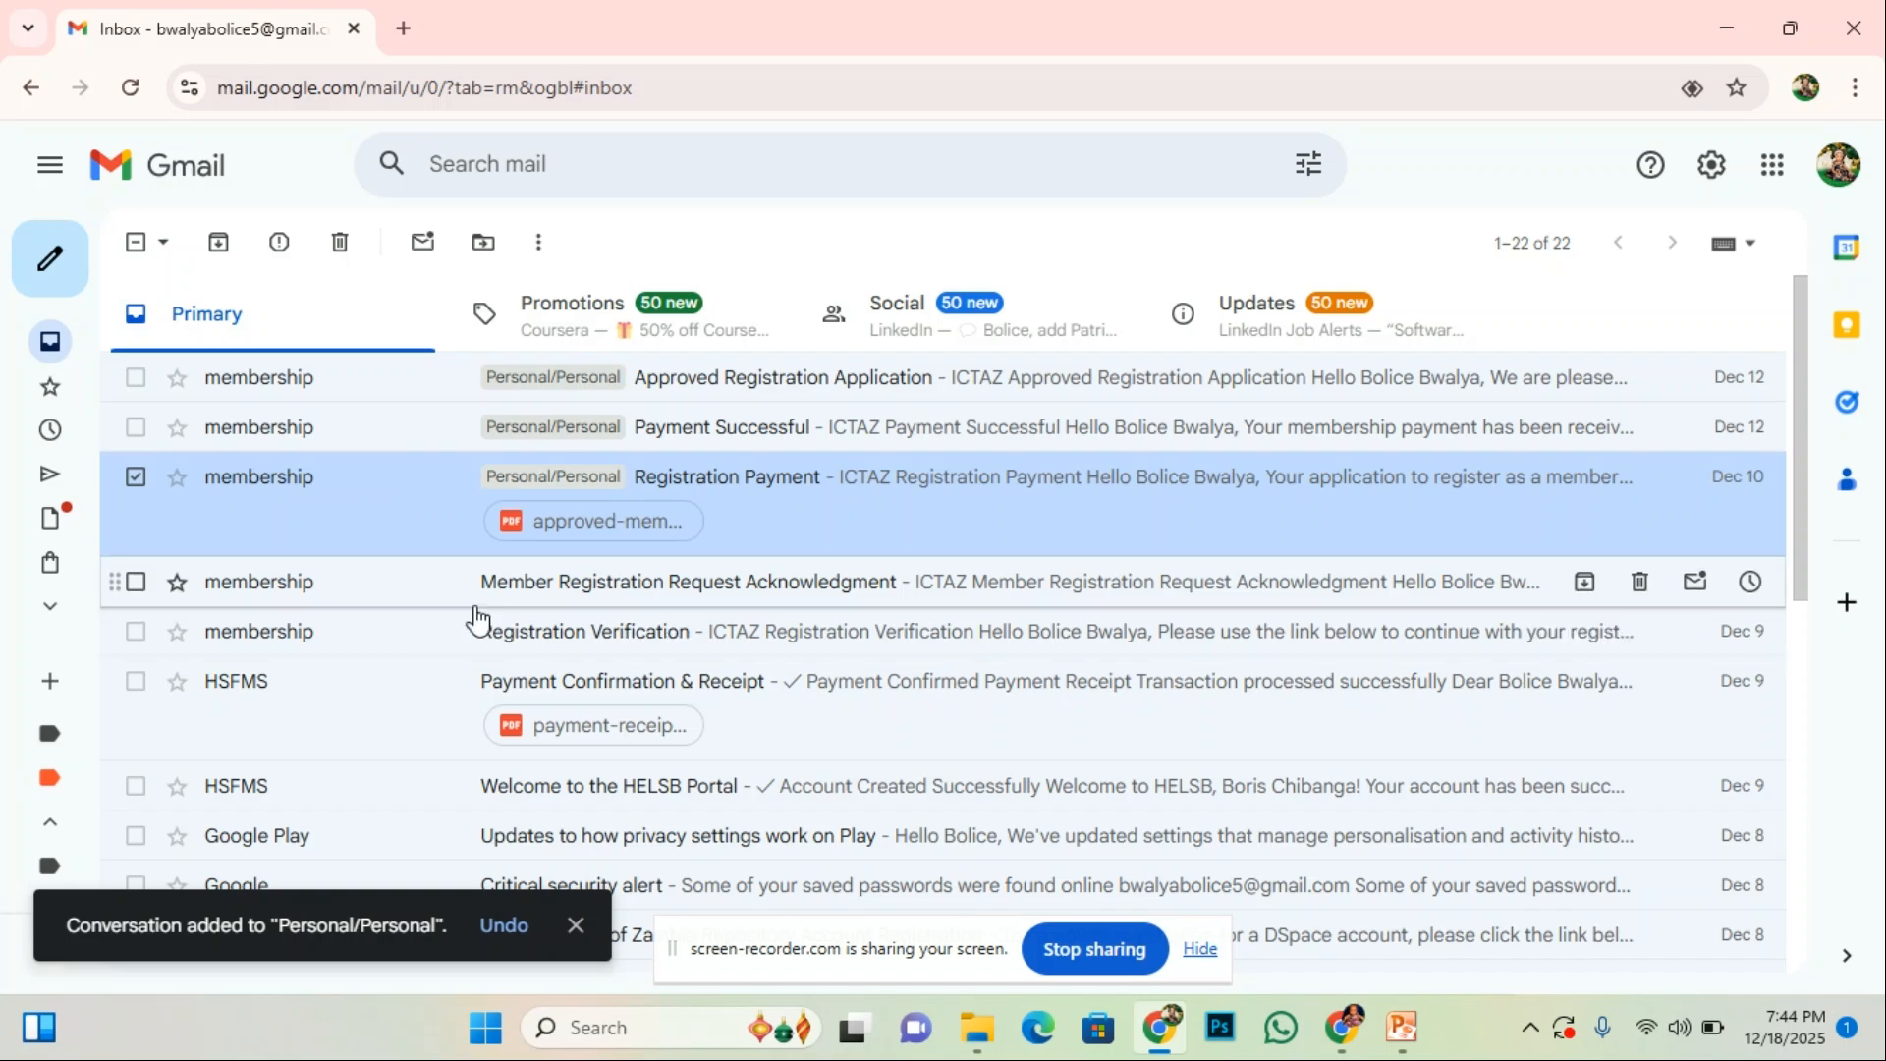
- Apply the Personal/Personal label to the "Member Registration Request Acknowledgment" and "Registration Verification" emails
right_click(542, 594)
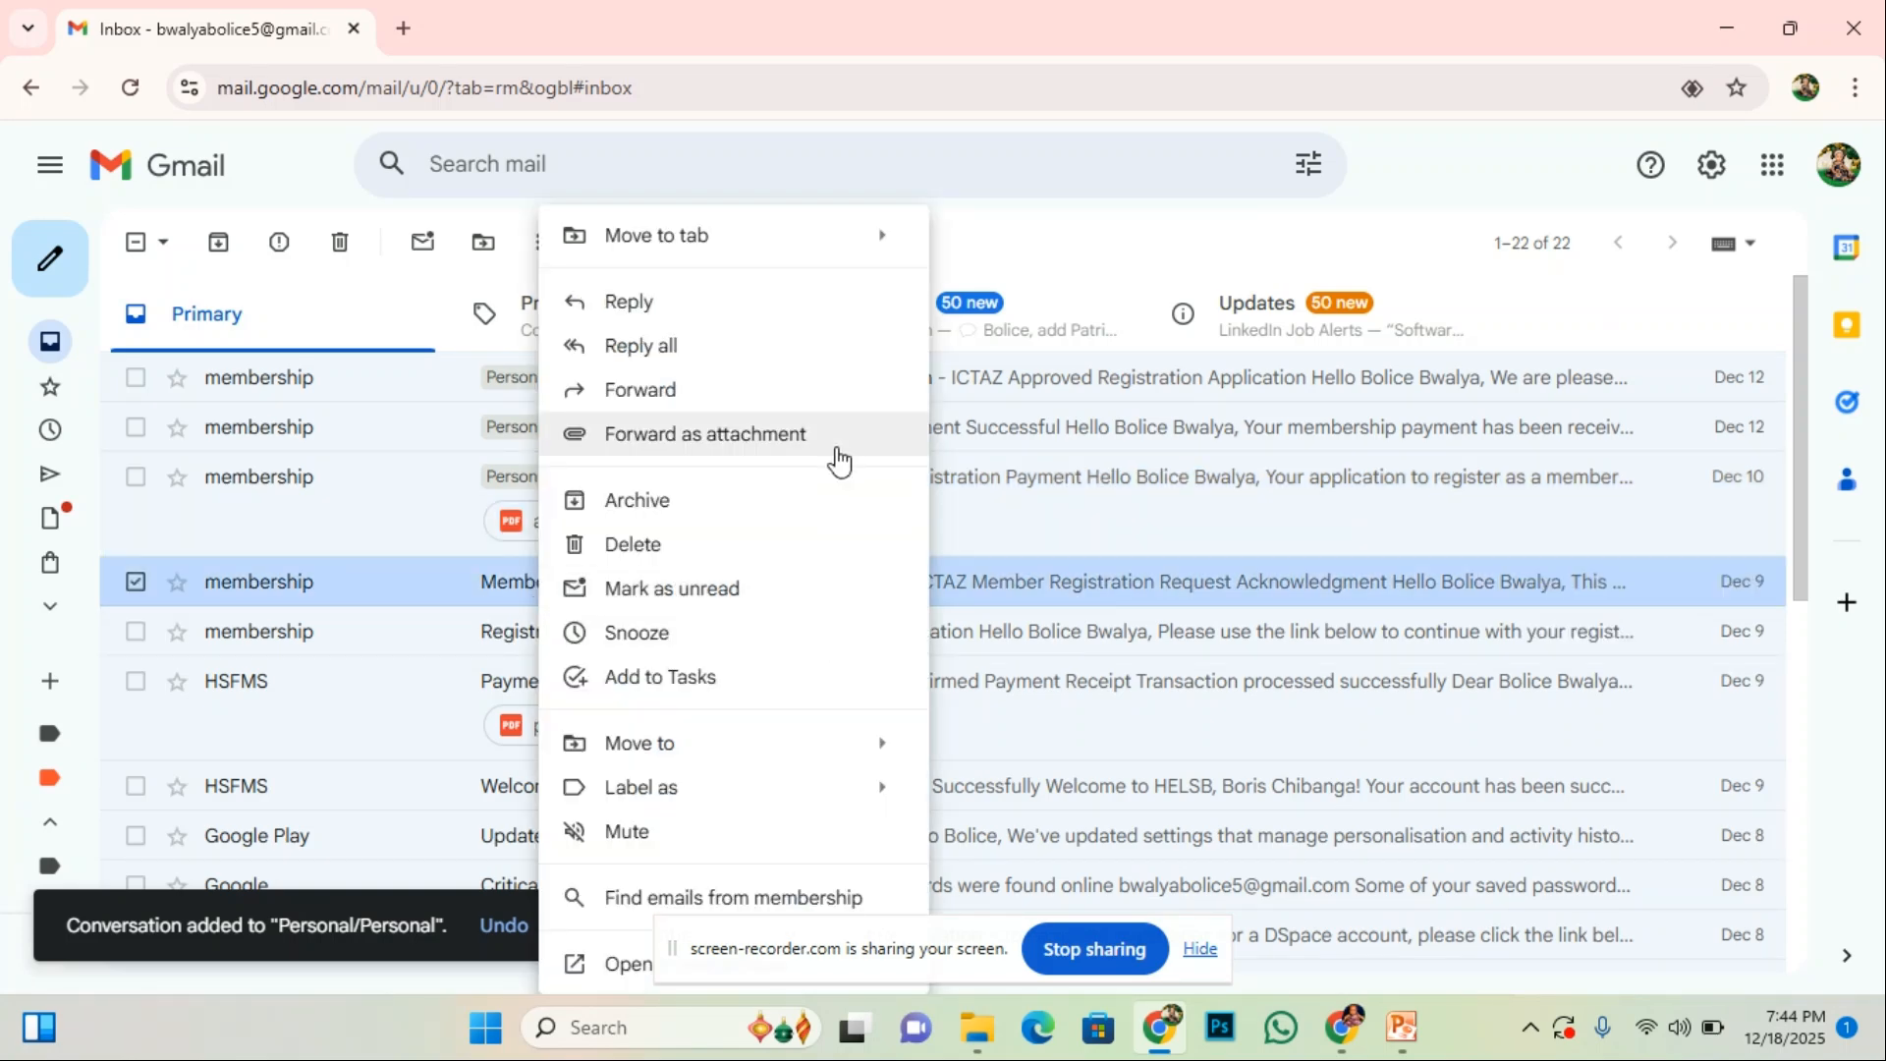
mouse_move(882, 799)
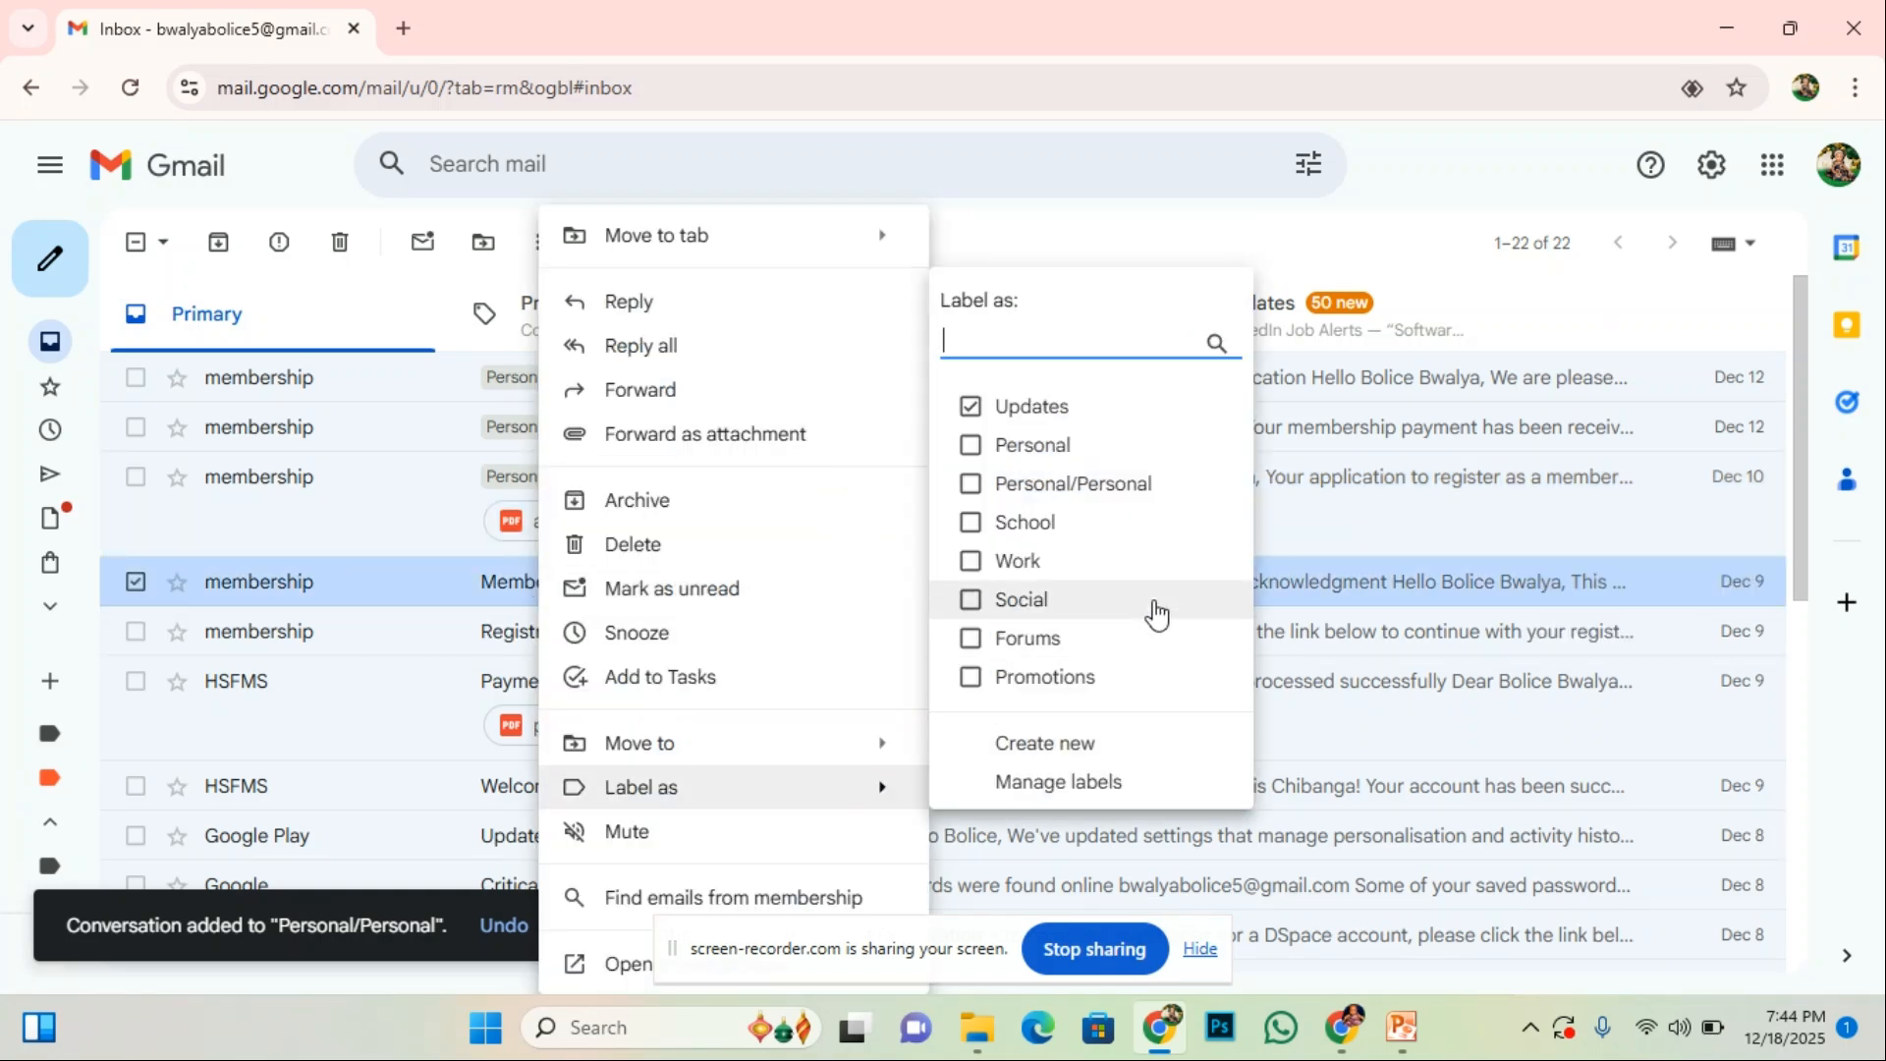
left_click(1110, 491)
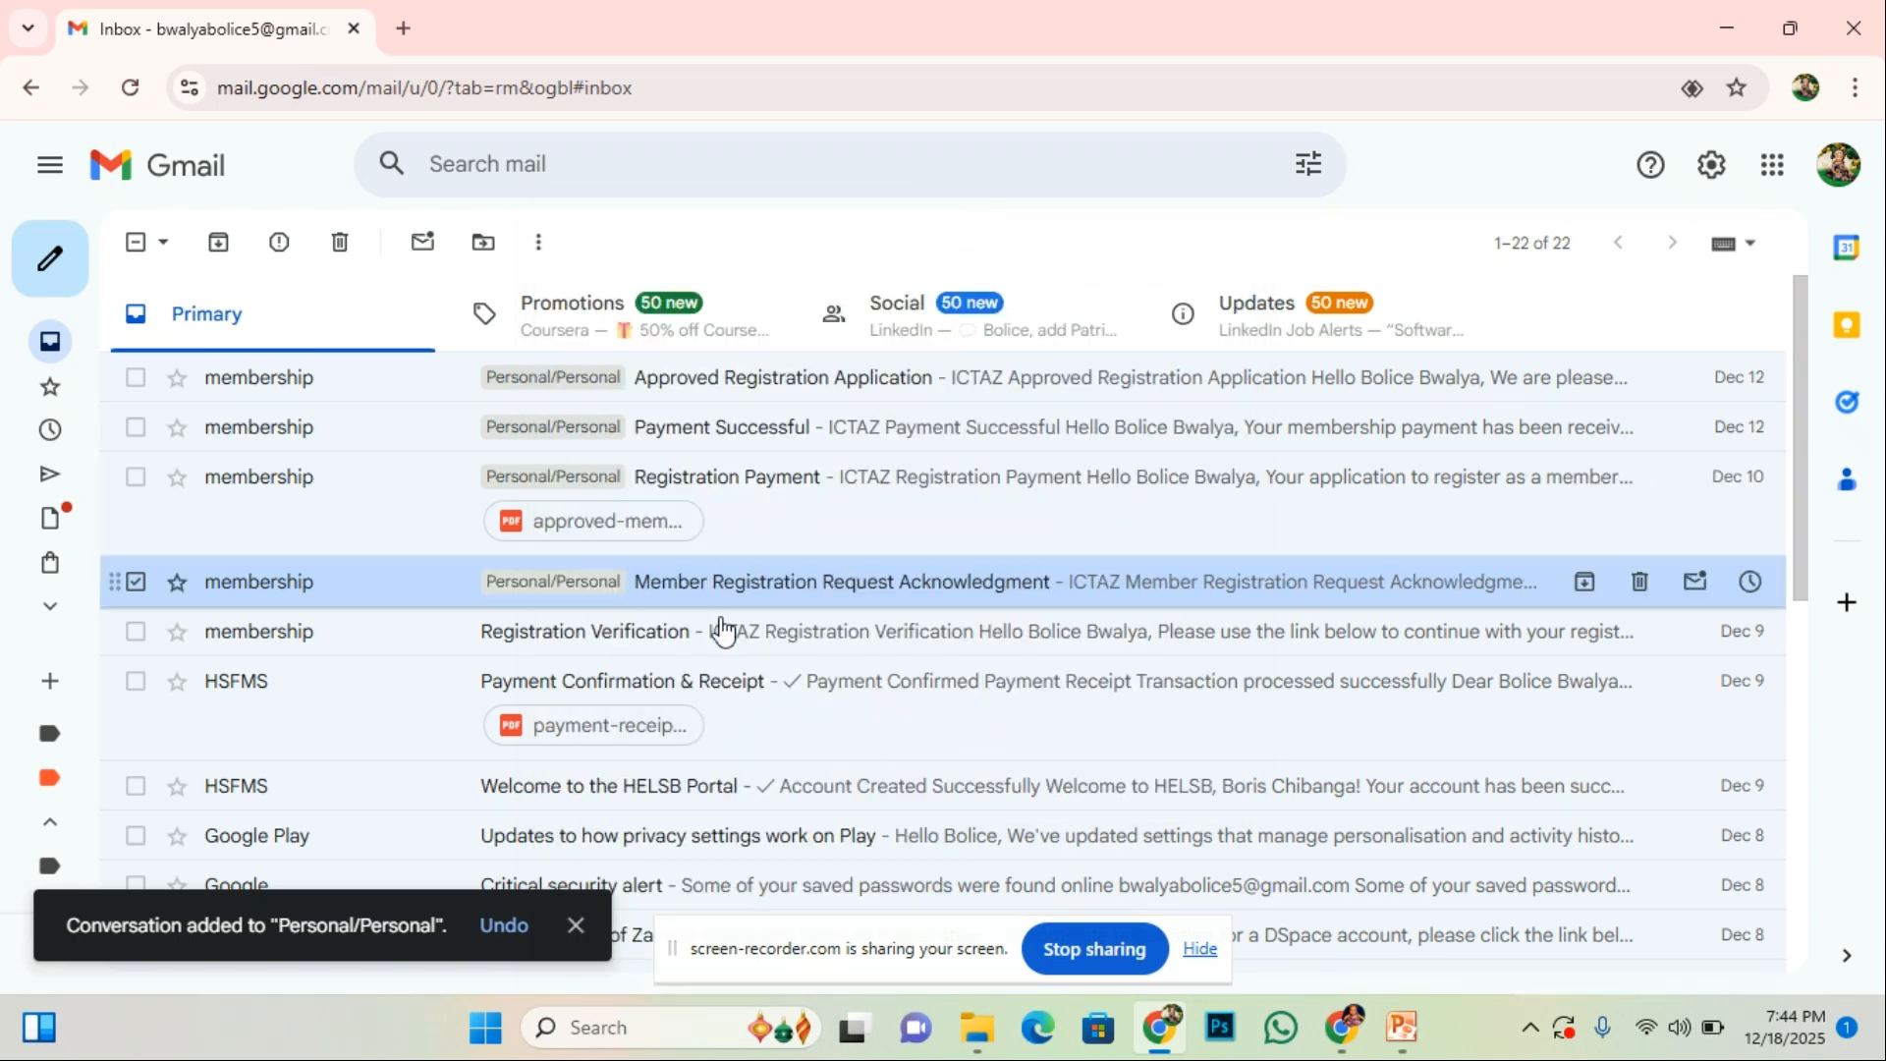
right_click(665, 639)
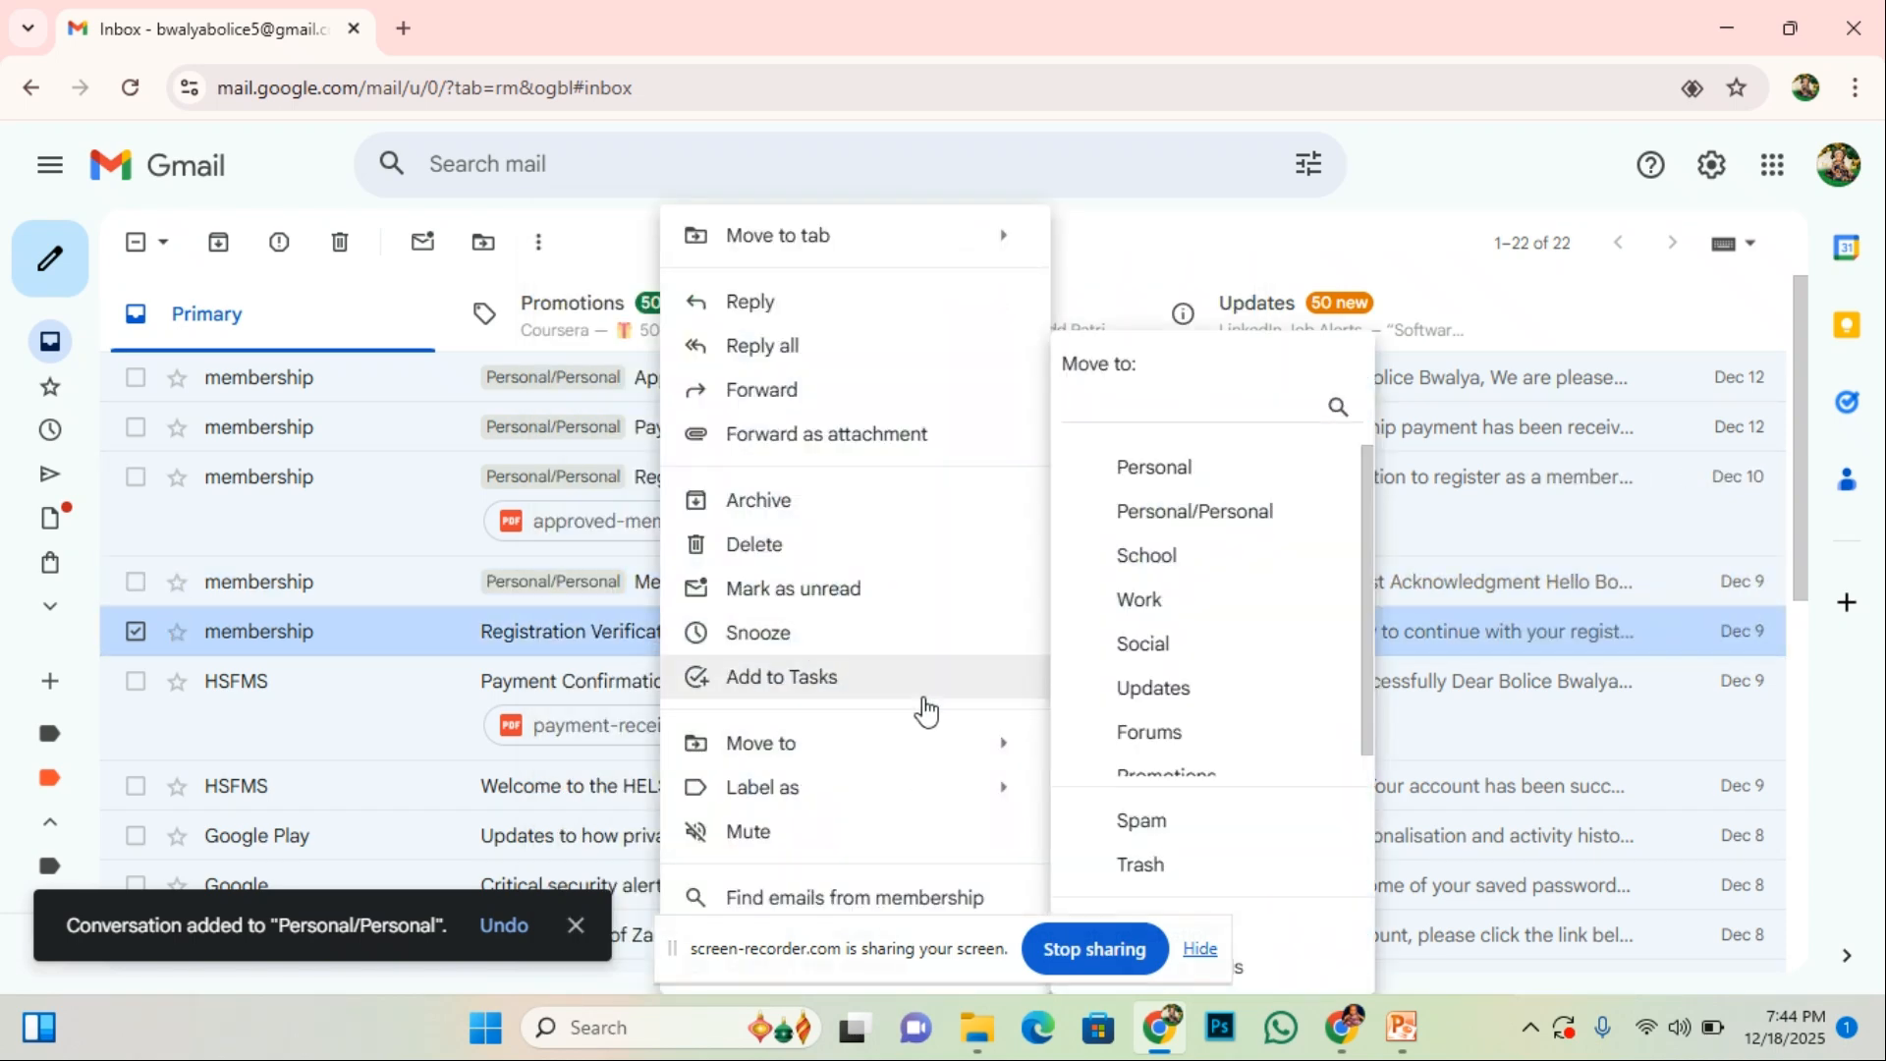
mouse_move(927, 791)
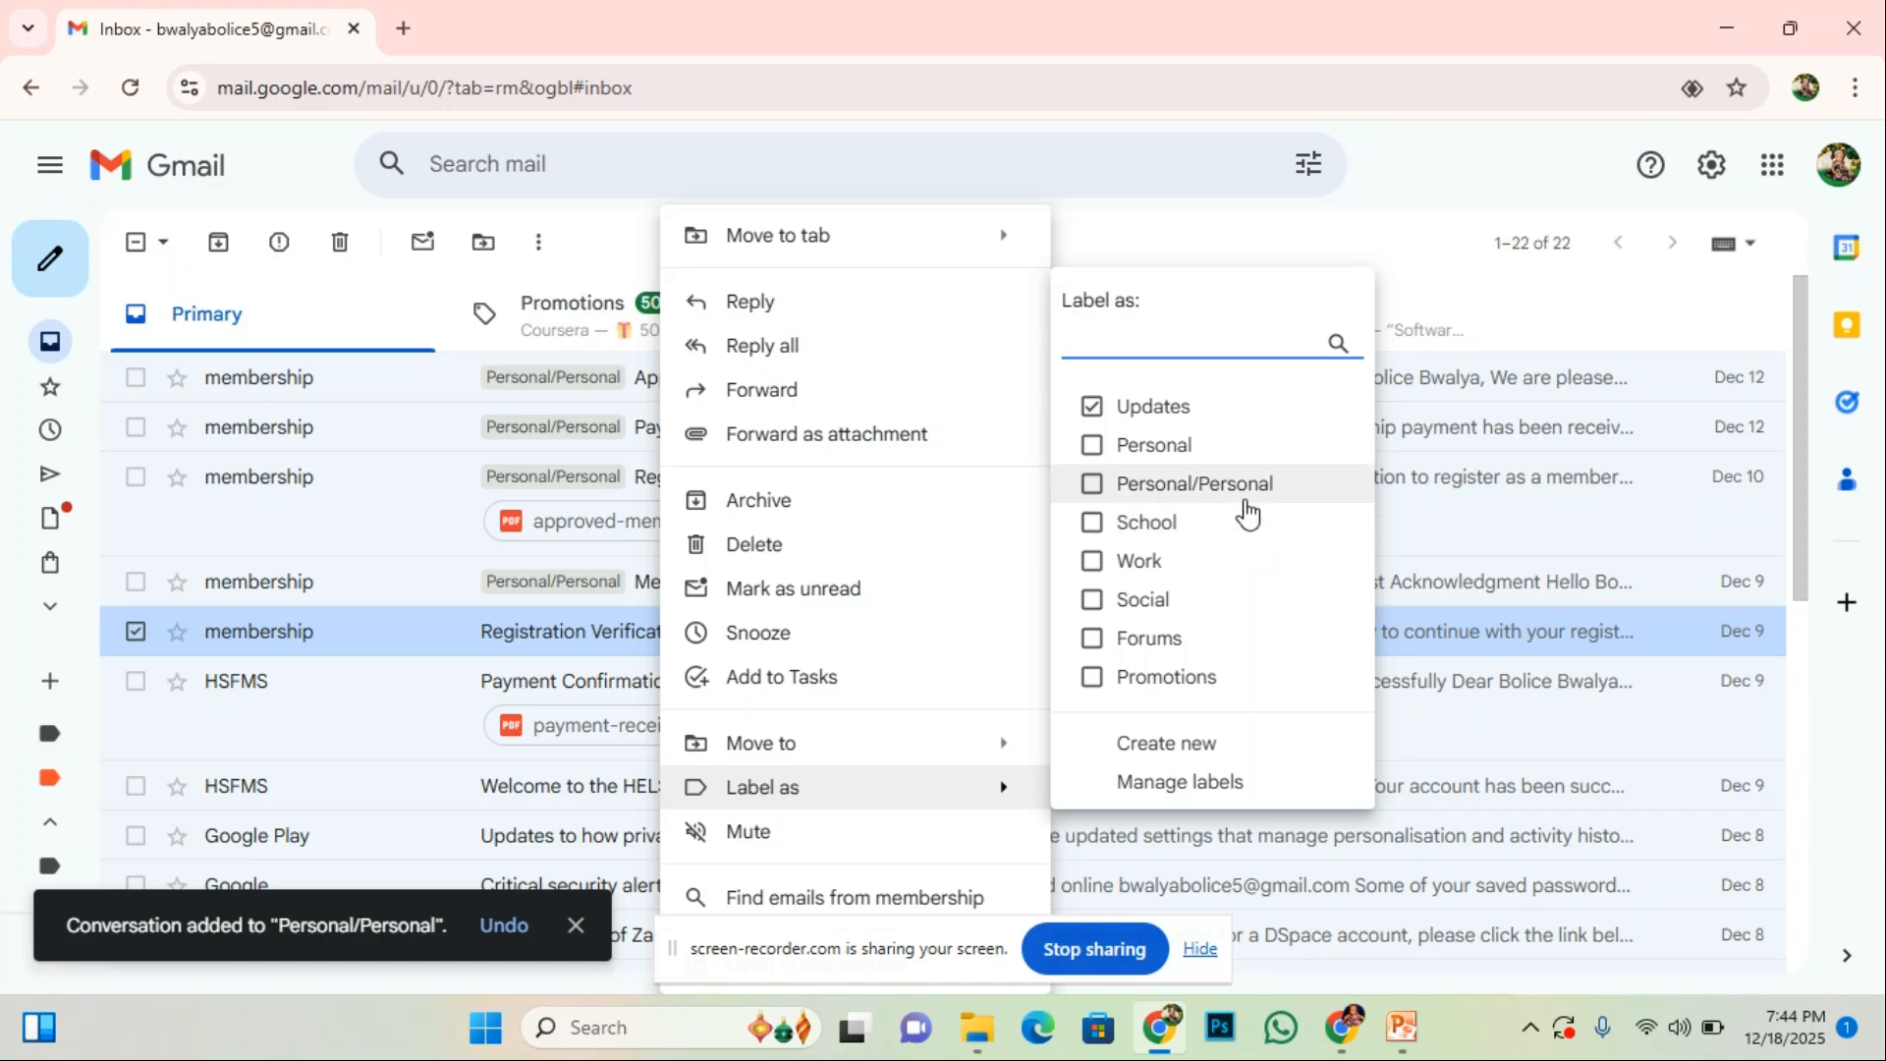
left_click(1246, 510)
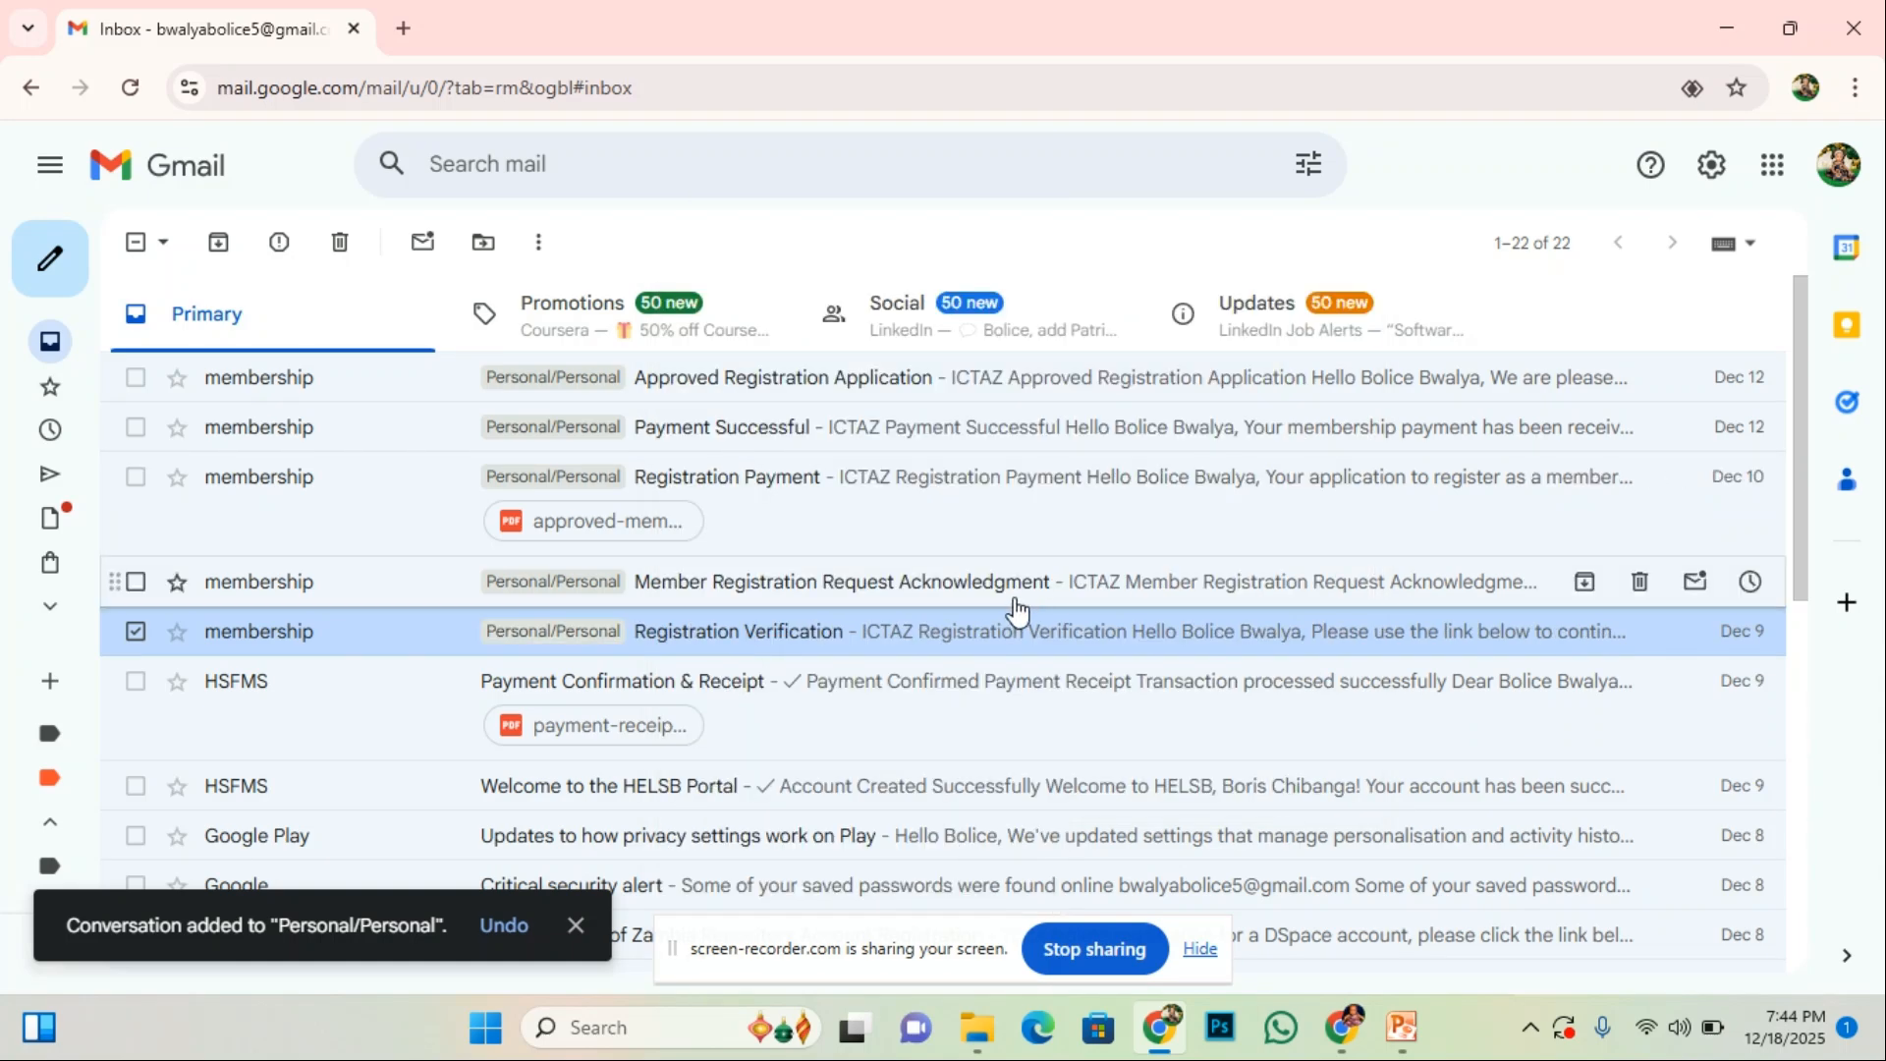
- Apply the Work label to the "Payment Confirmation & Receipt" email
right_click(994, 682)
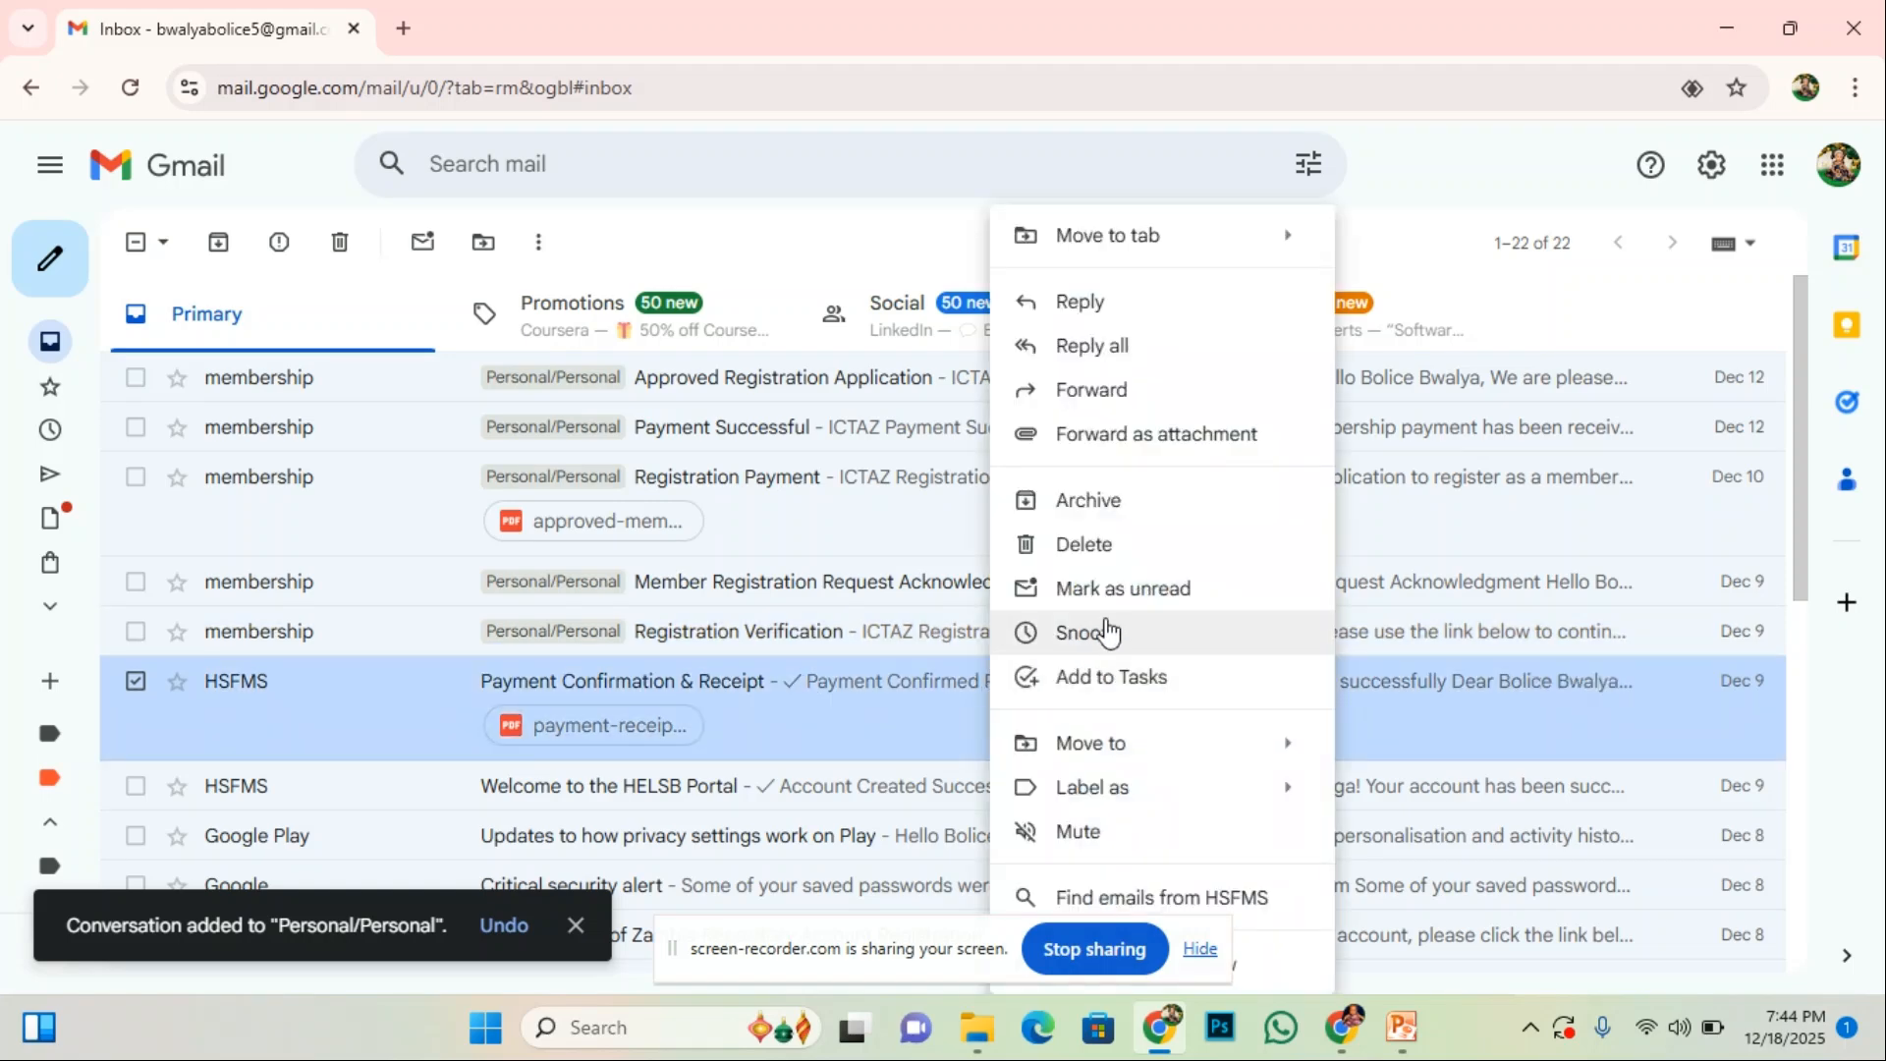
mouse_move(1251, 789)
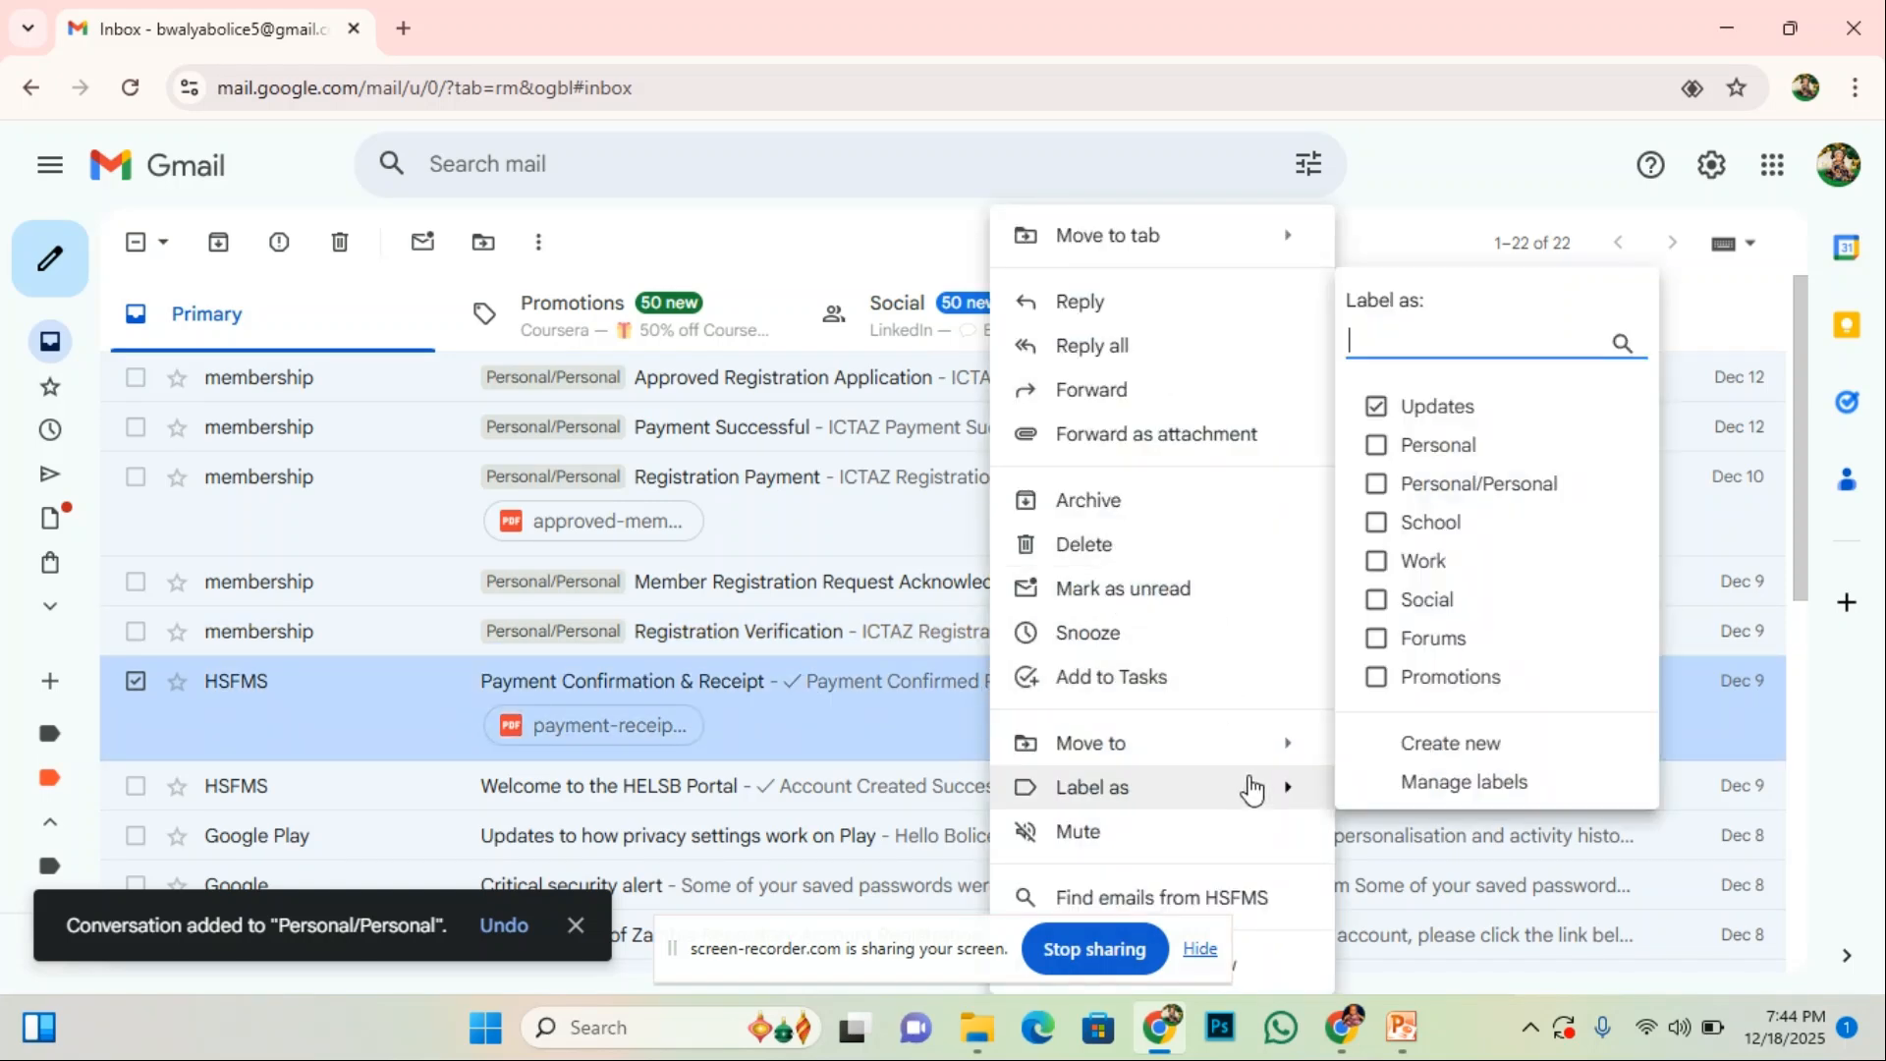
left_click(1442, 561)
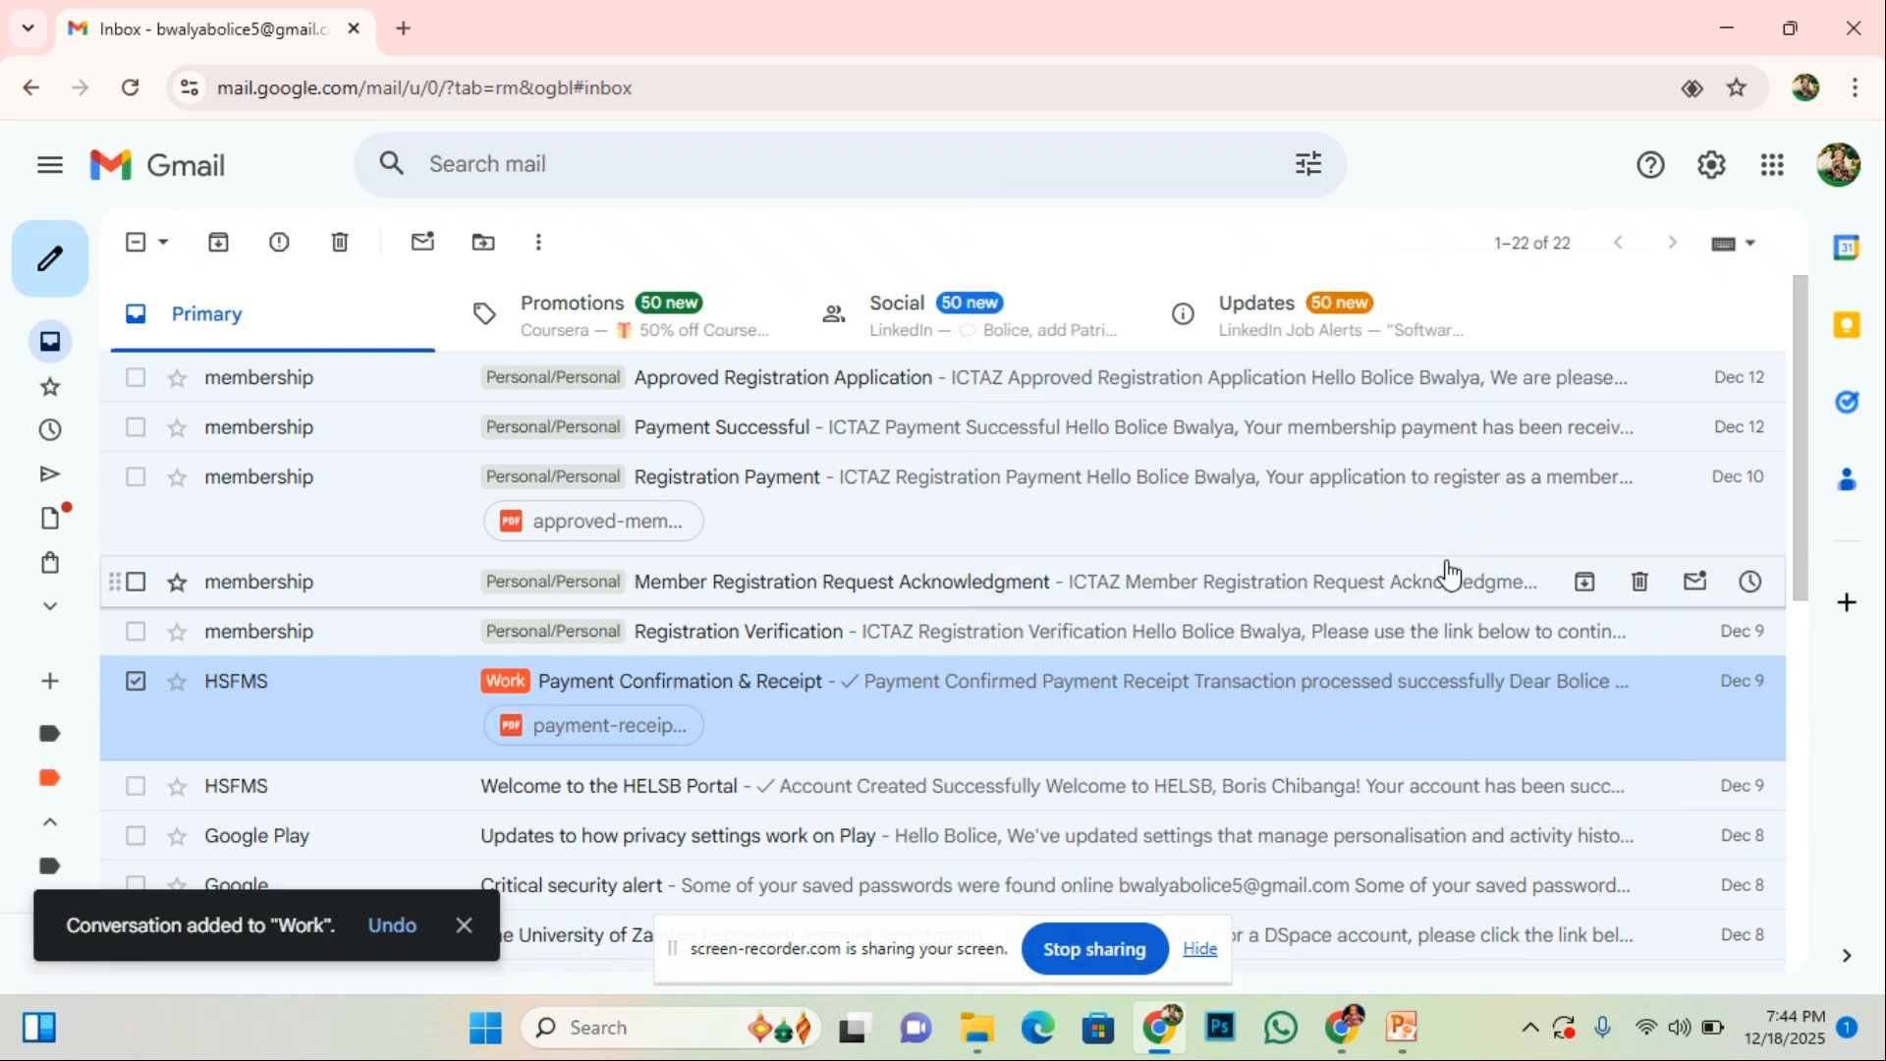
- Open the Personal label nested under Personal to view the emails filed in it
mouse_move(85, 749)
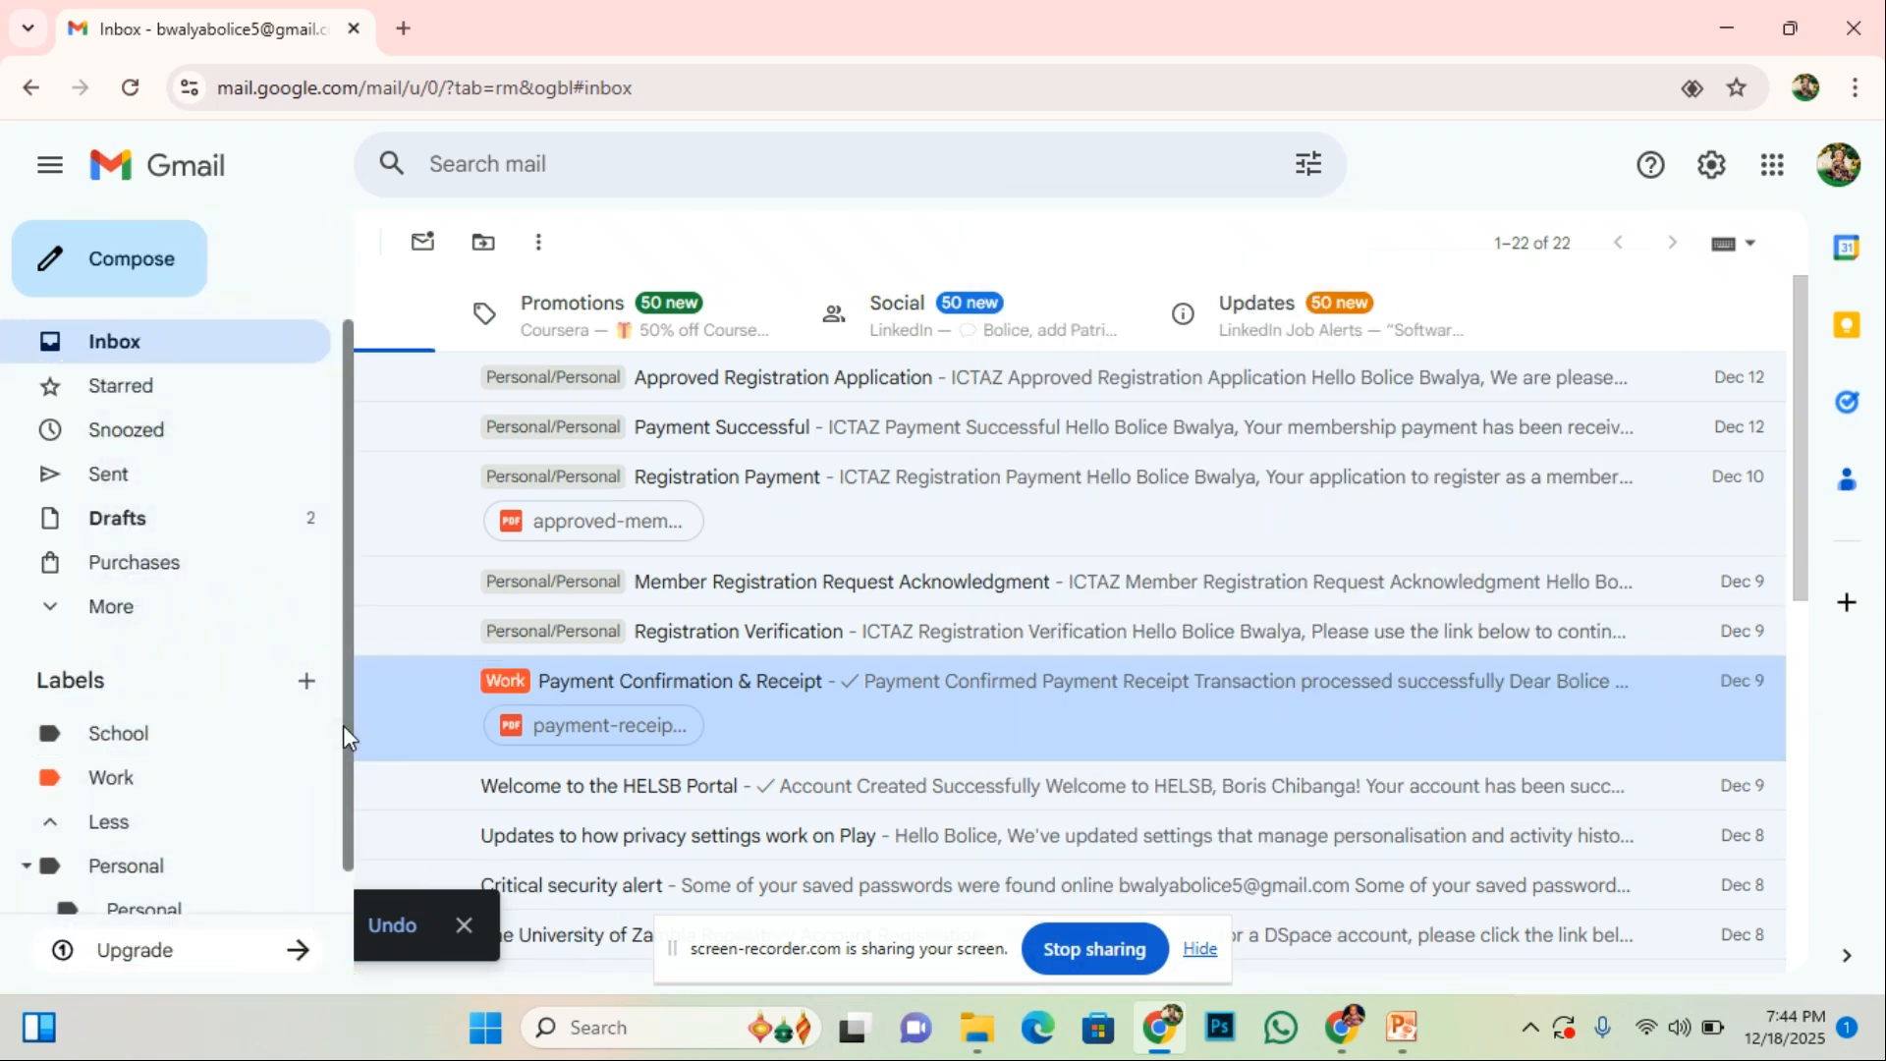
scroll(343, 725, "down", 1)
mouse_move(329, 876)
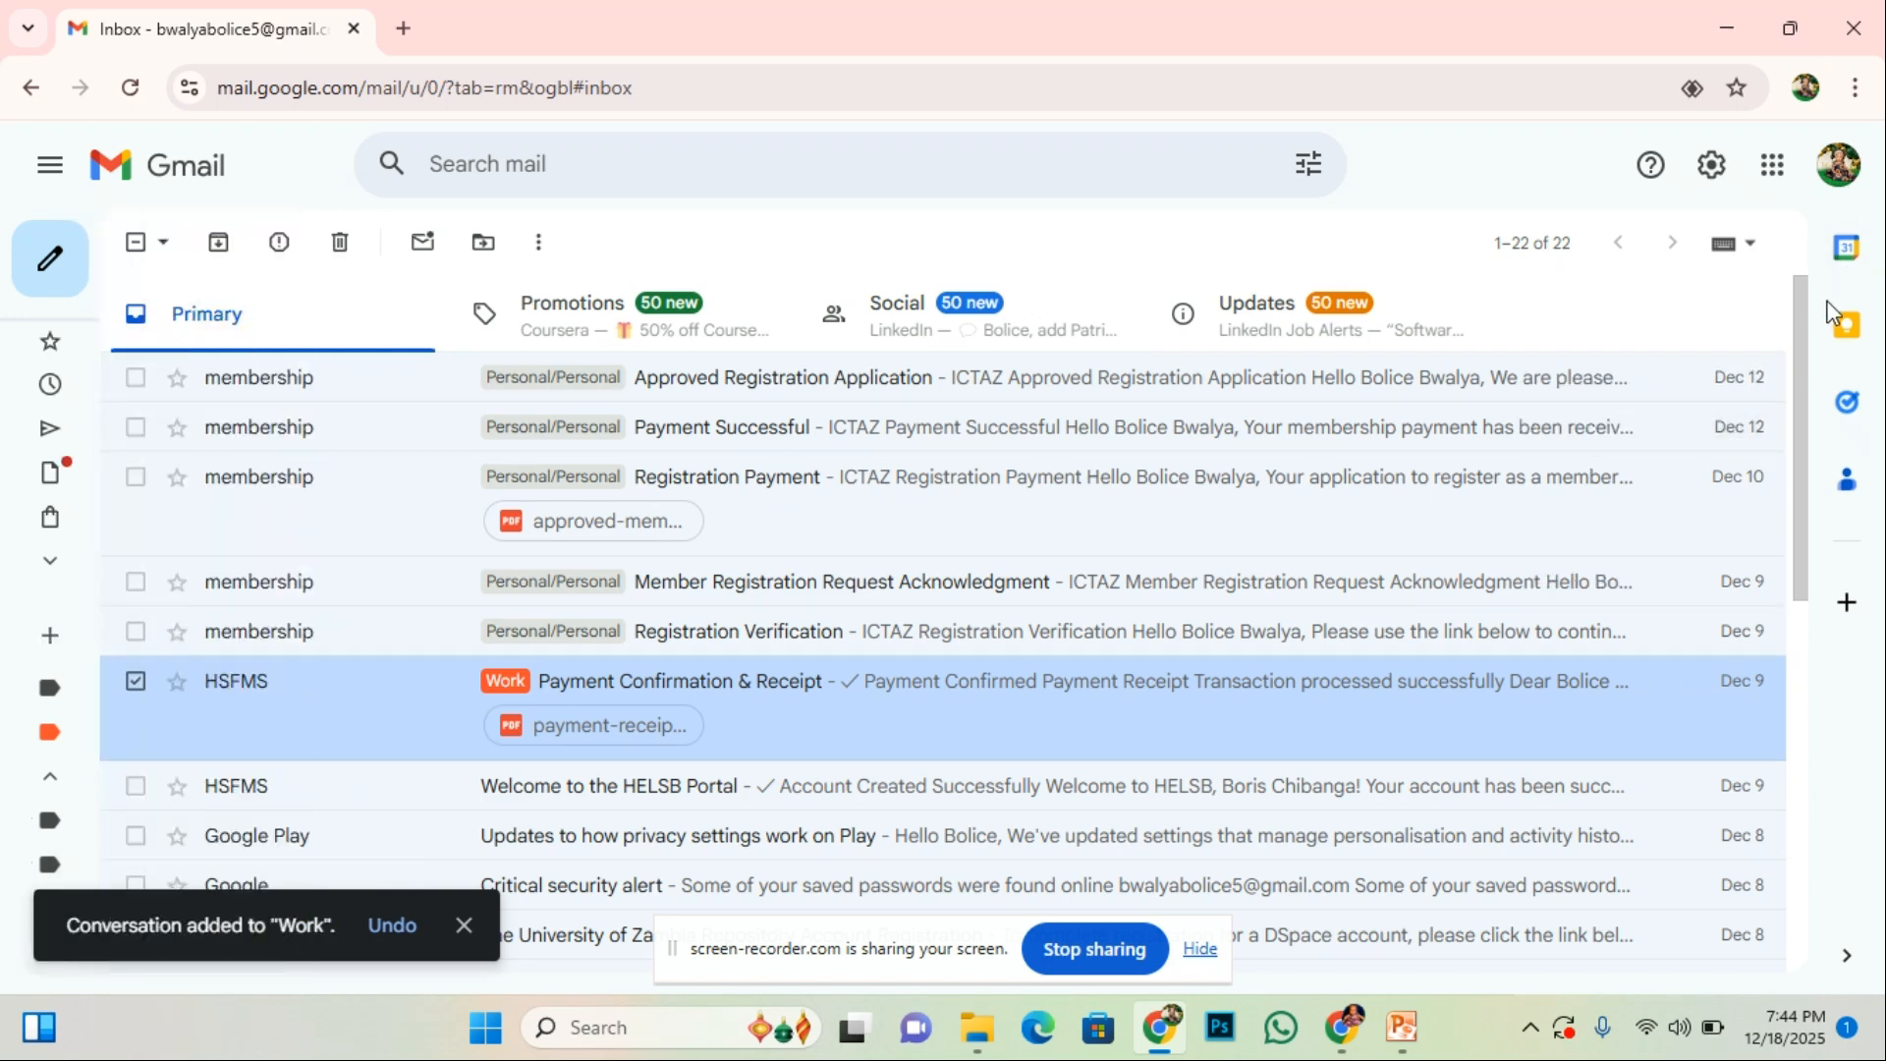
left_click_drag(1806, 324, 1655, 440)
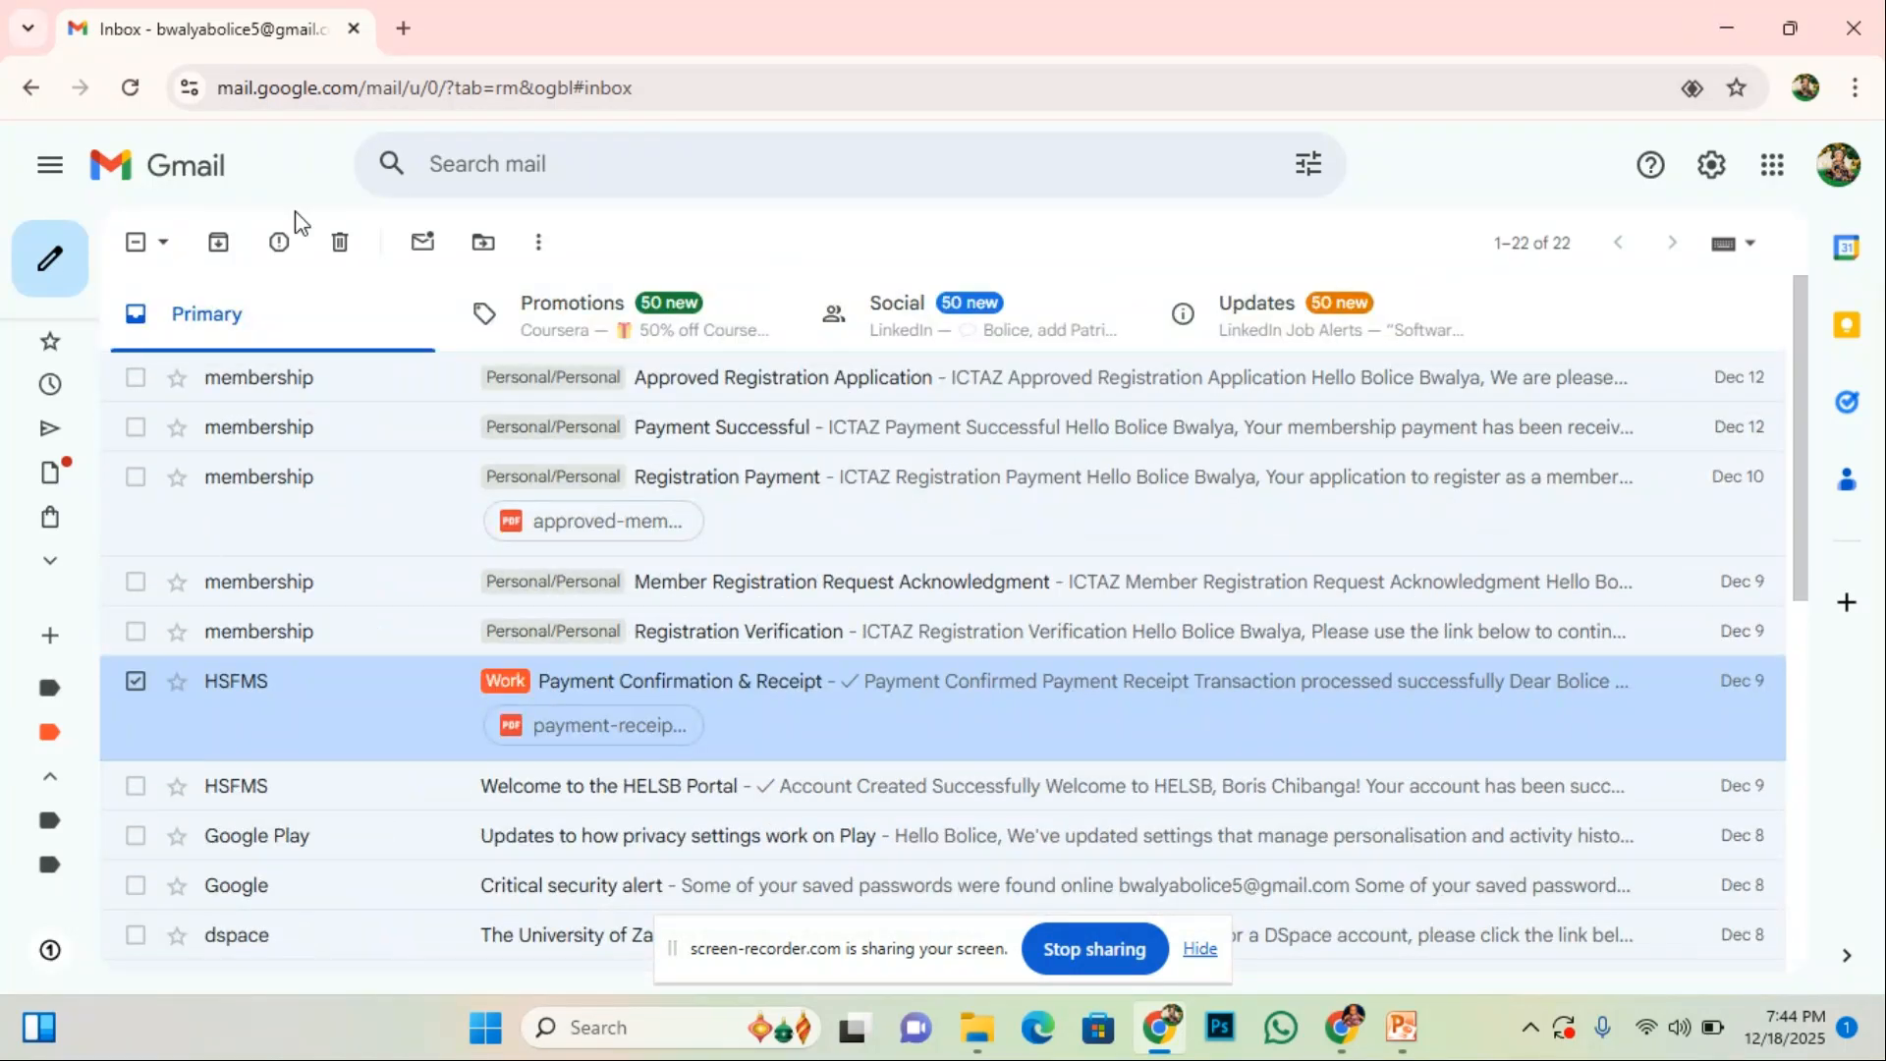
mouse_move(91, 690)
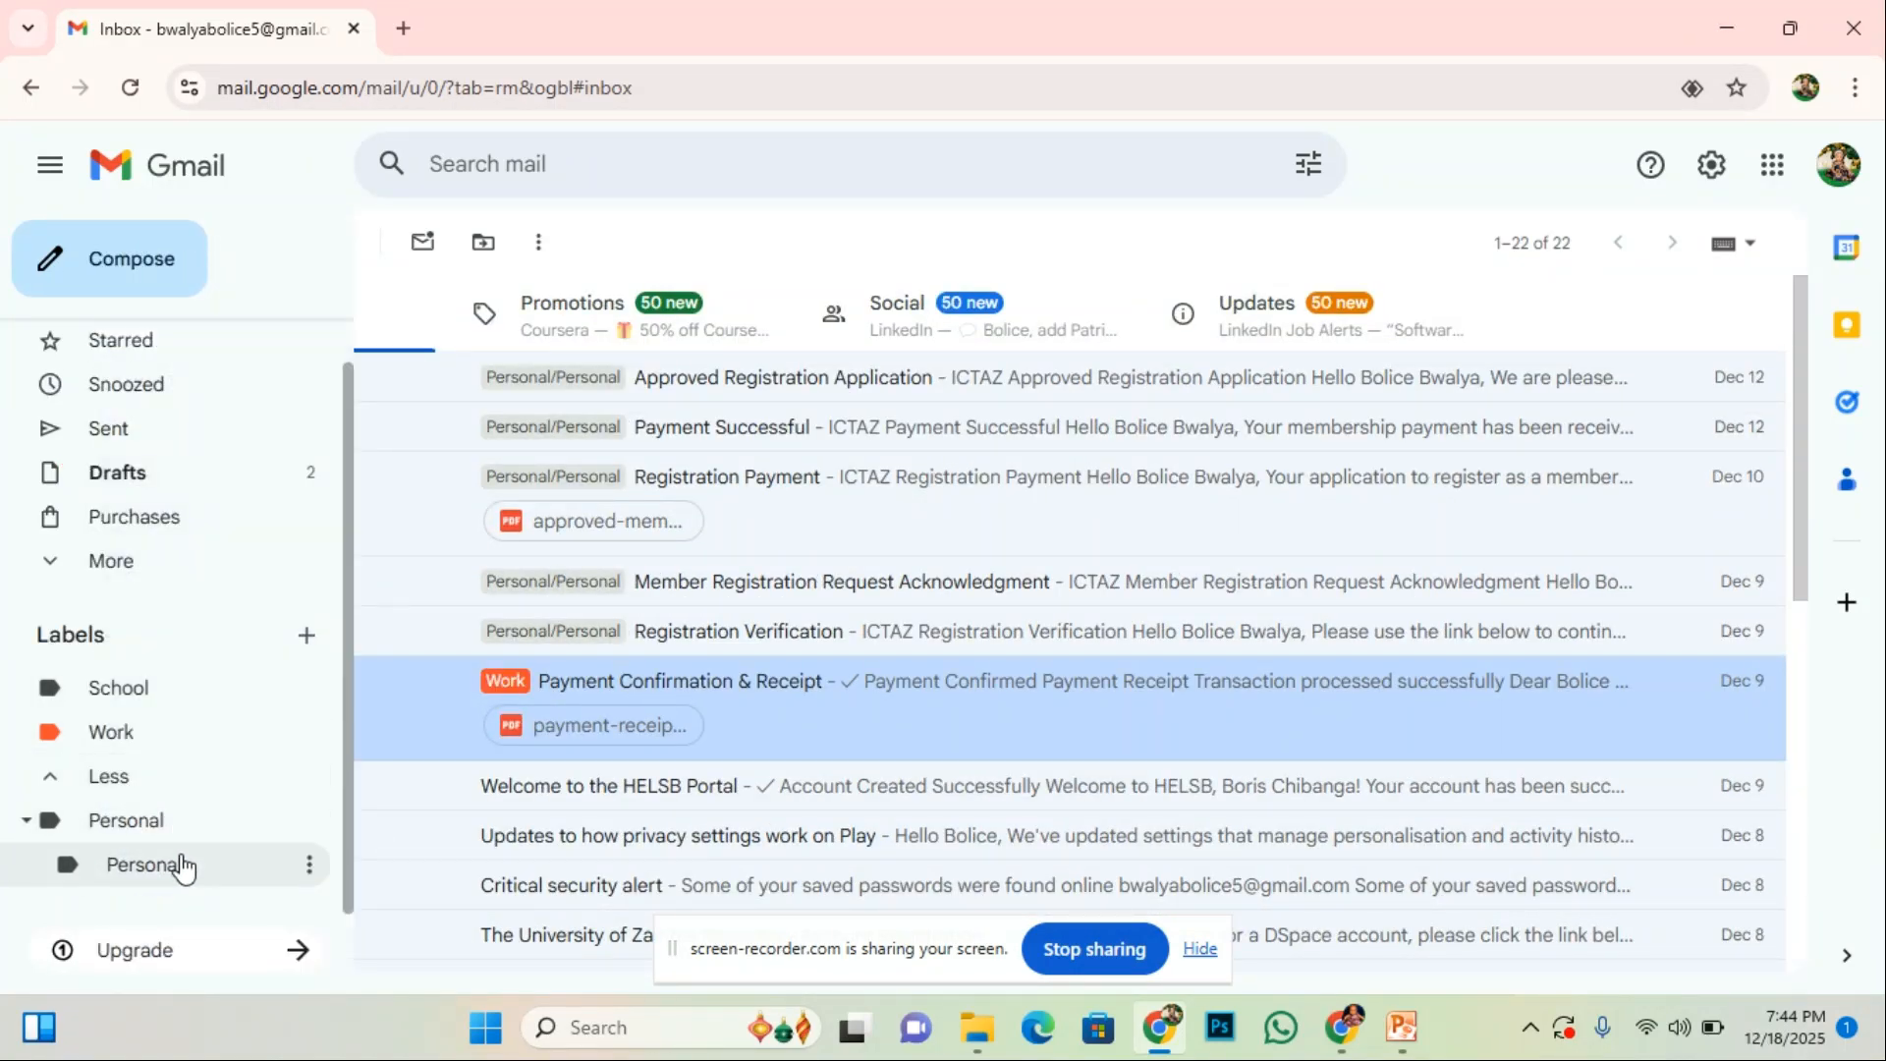
left_click(185, 876)
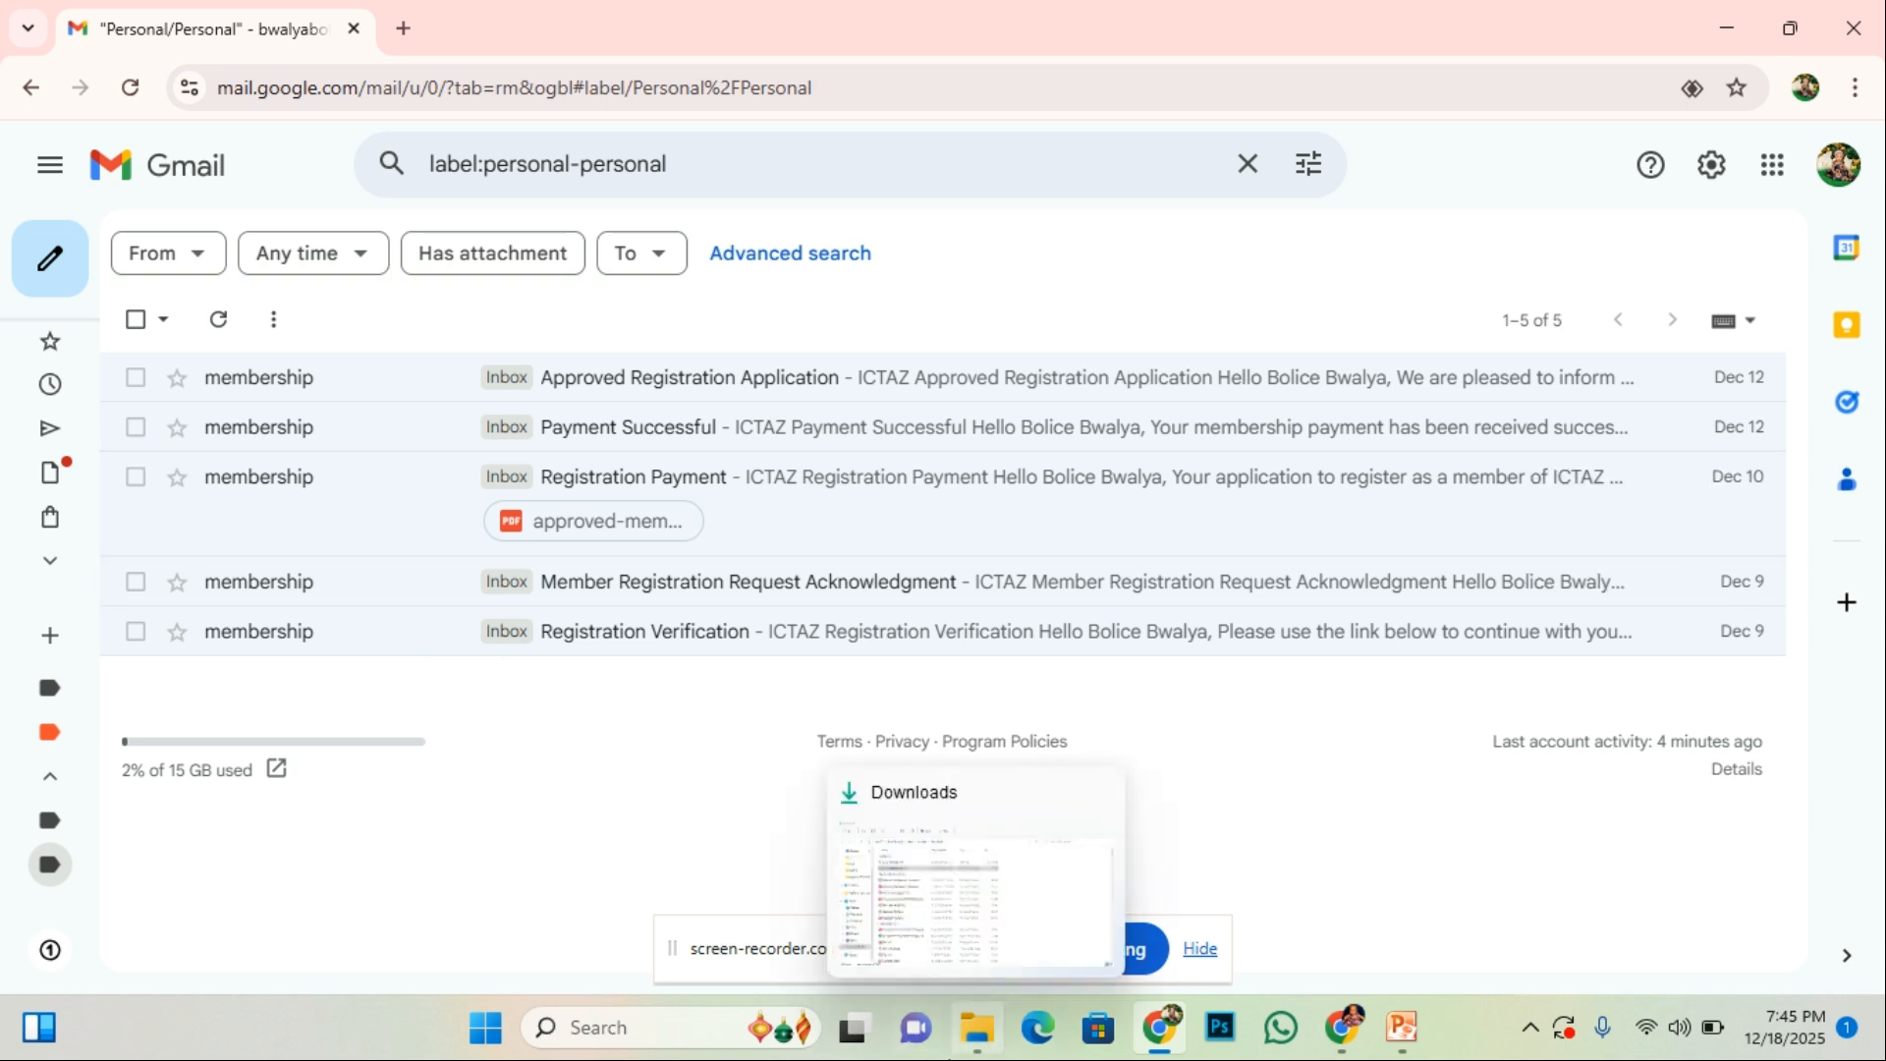
mouse_move(1161, 1031)
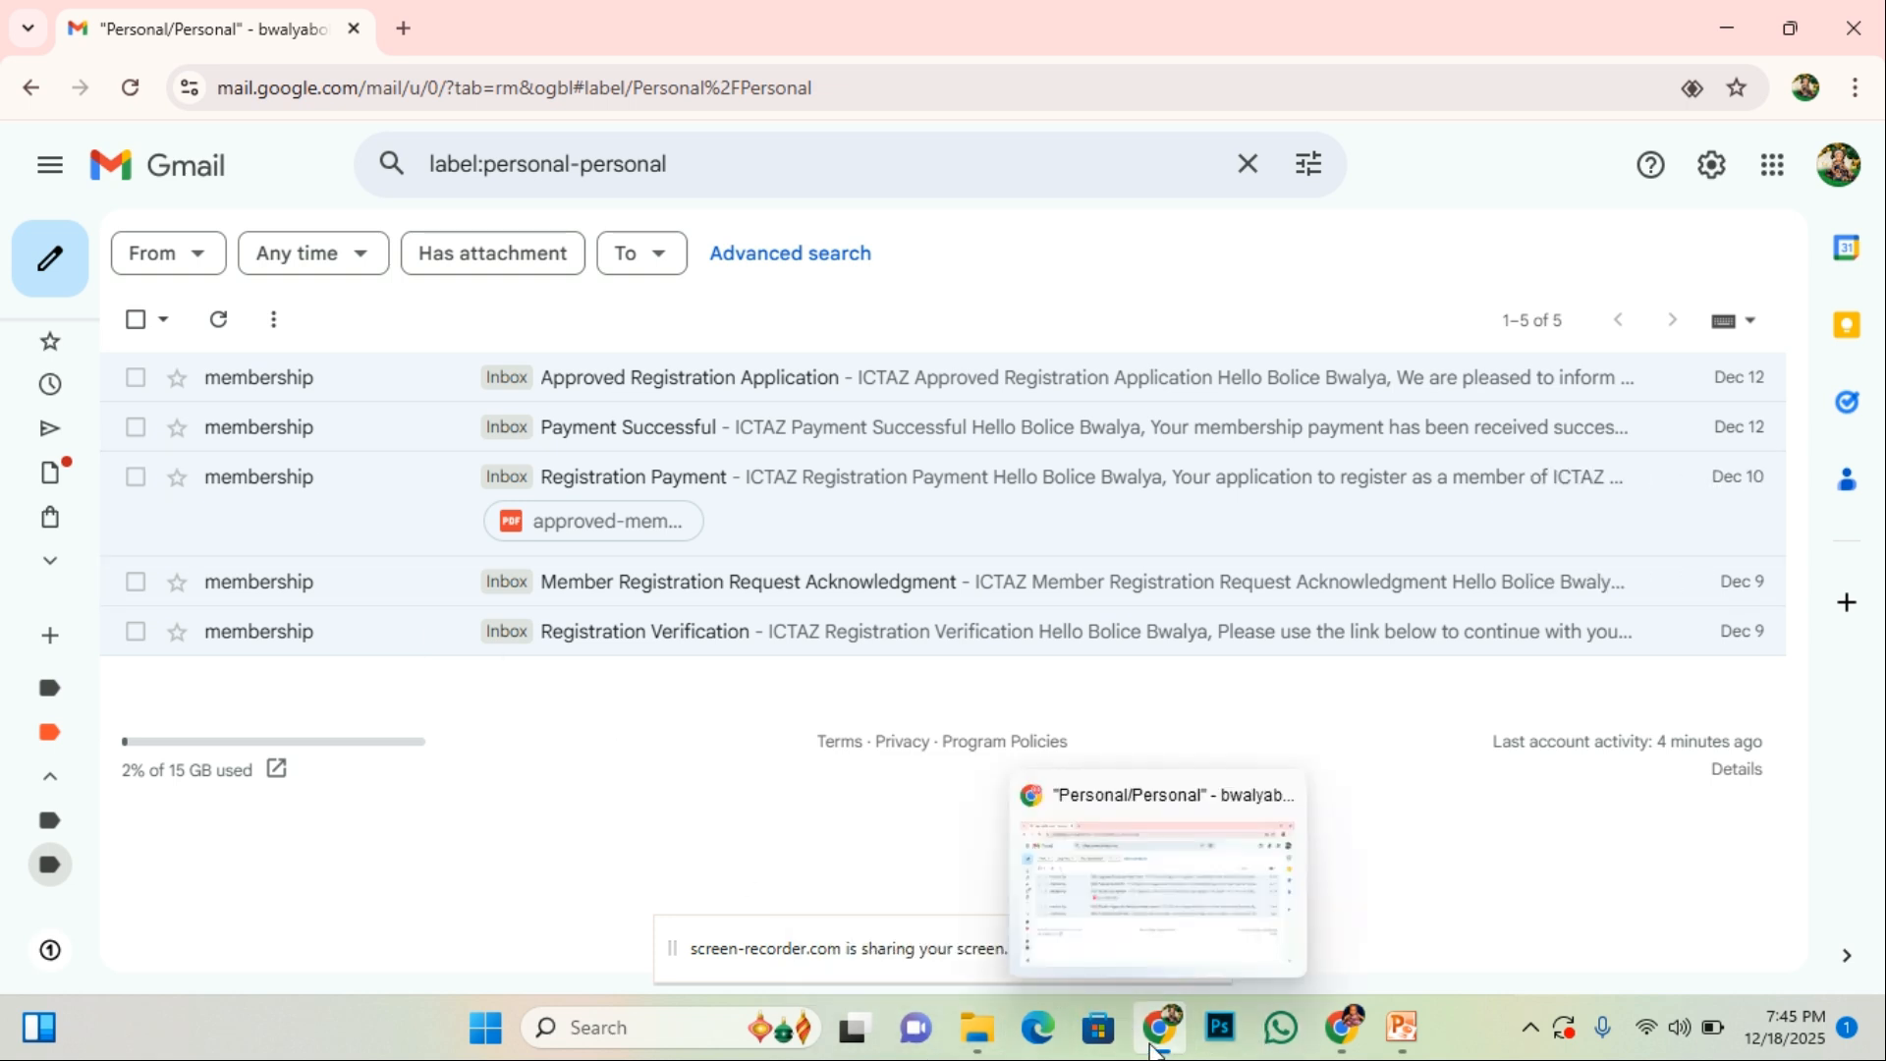
mouse_move(1342, 1026)
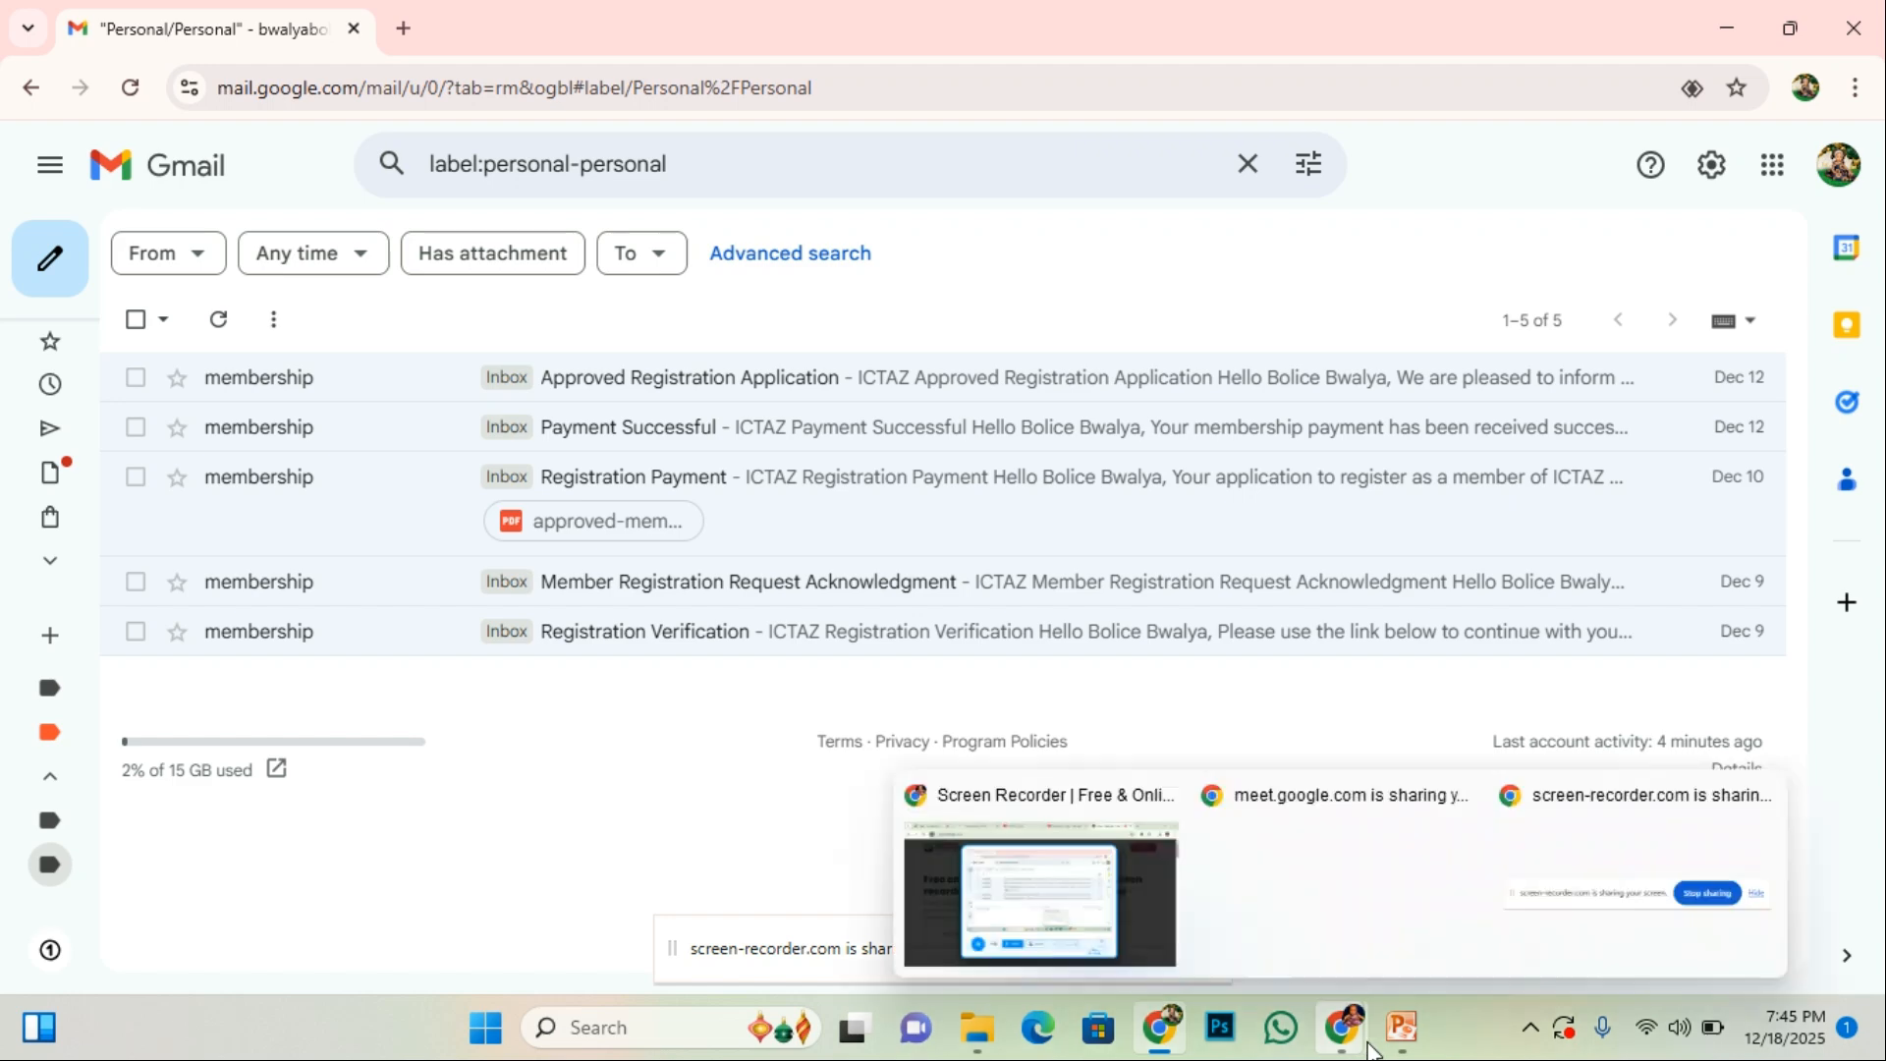
left_click(1059, 879)
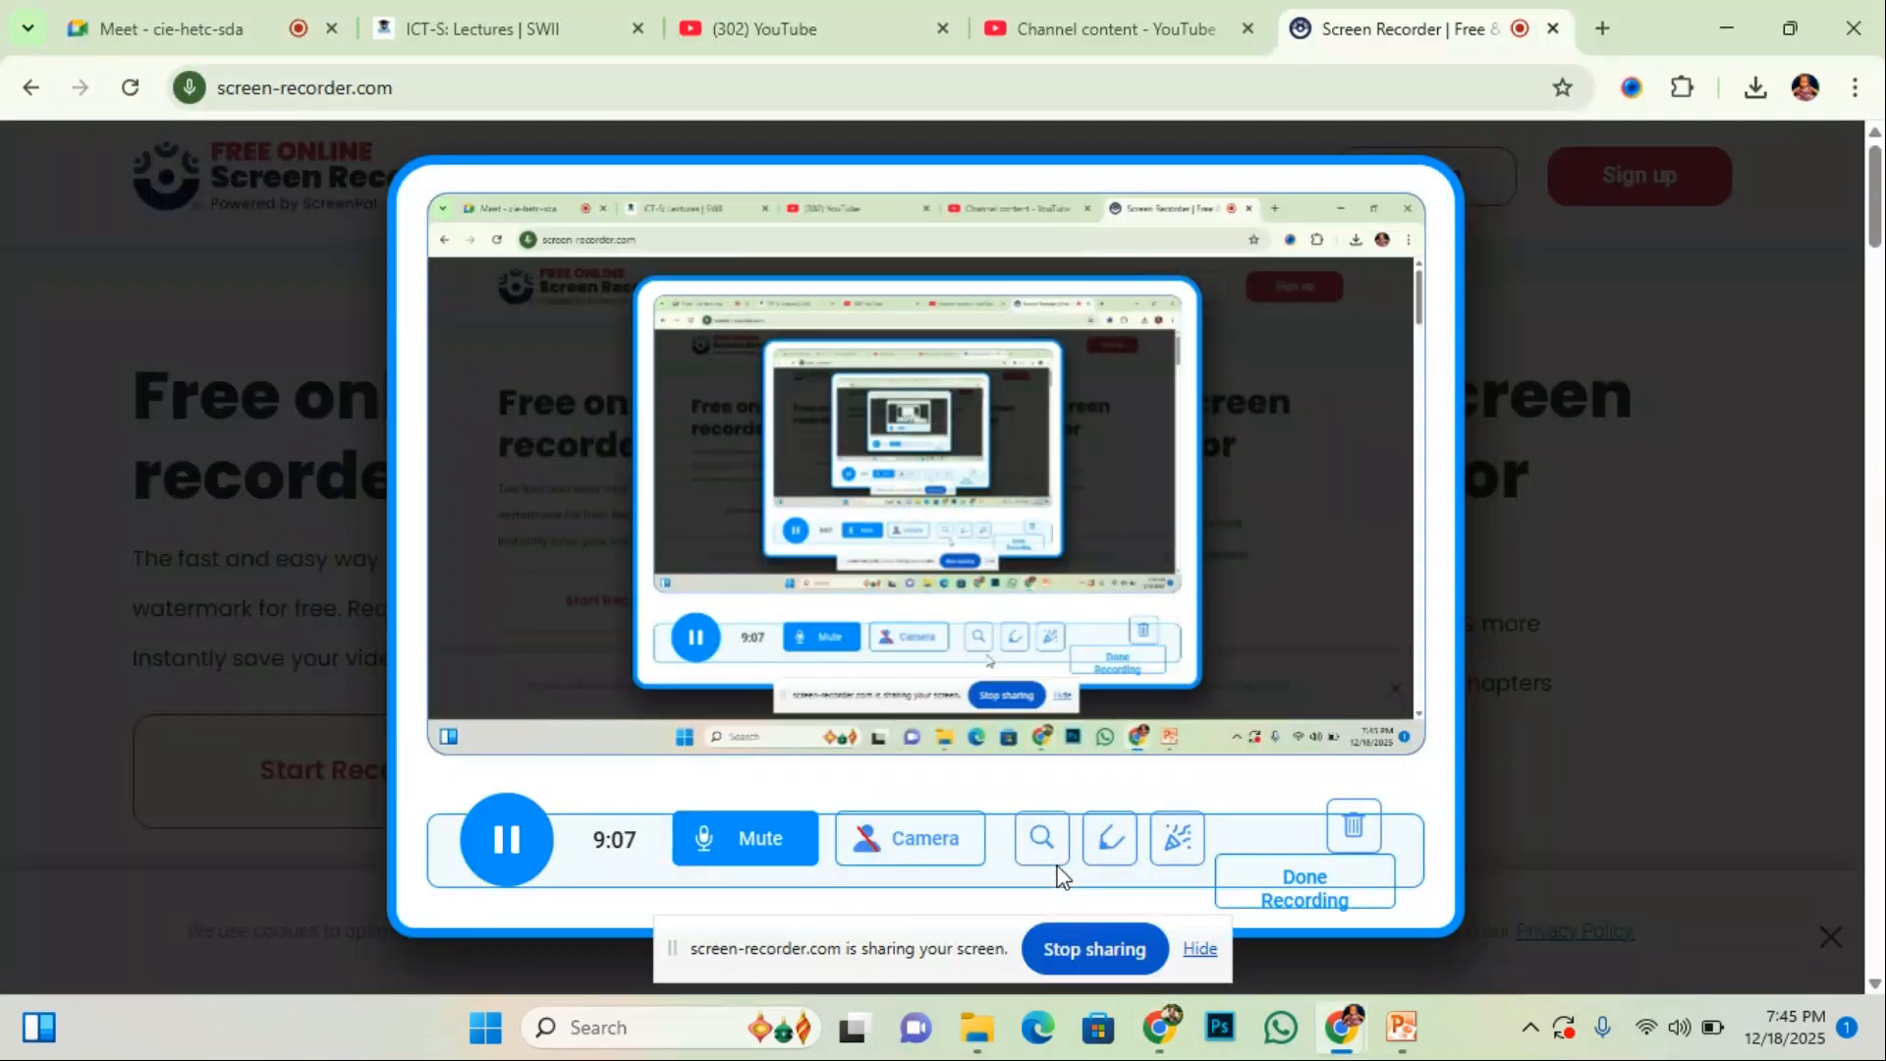